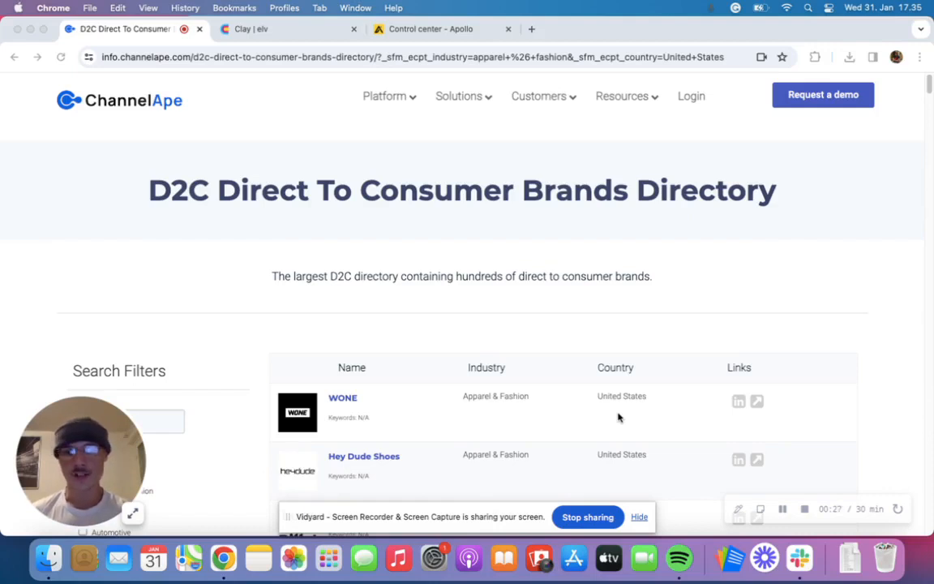
- Examine the brands directory's category and country filters and the brands listed under them
scroll(607, 378, down, 5)
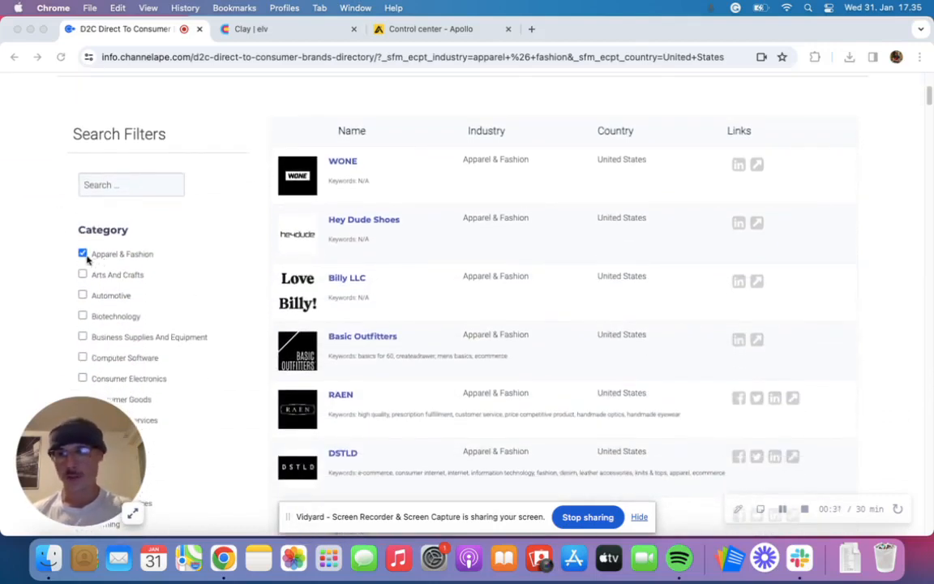
scroll(126, 294, down, 8)
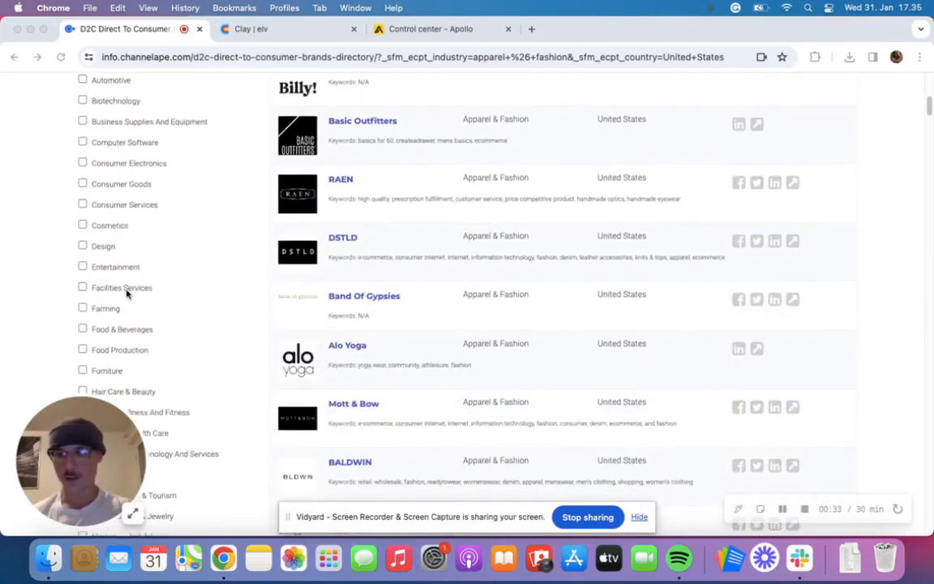
scroll(127, 294, down, 17)
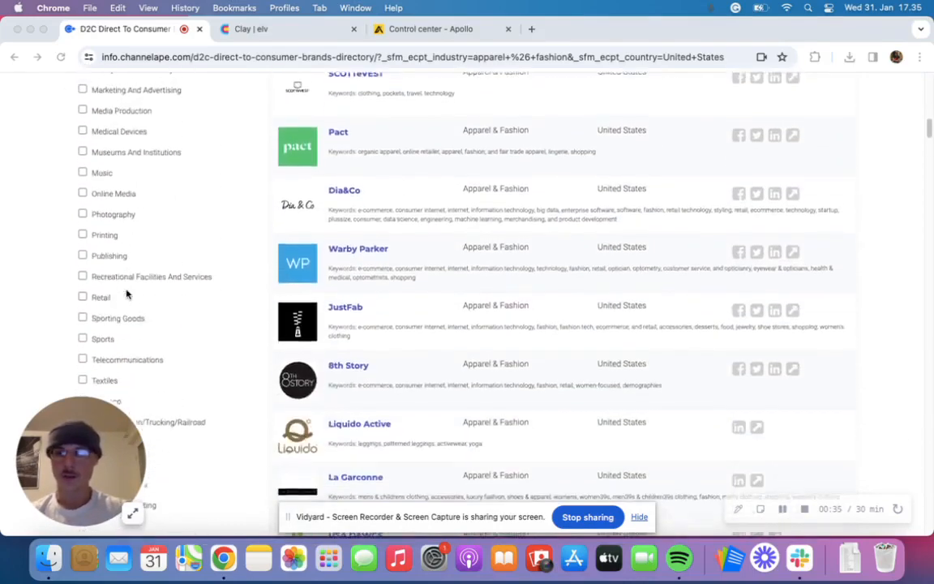
scroll(127, 295, up, 3)
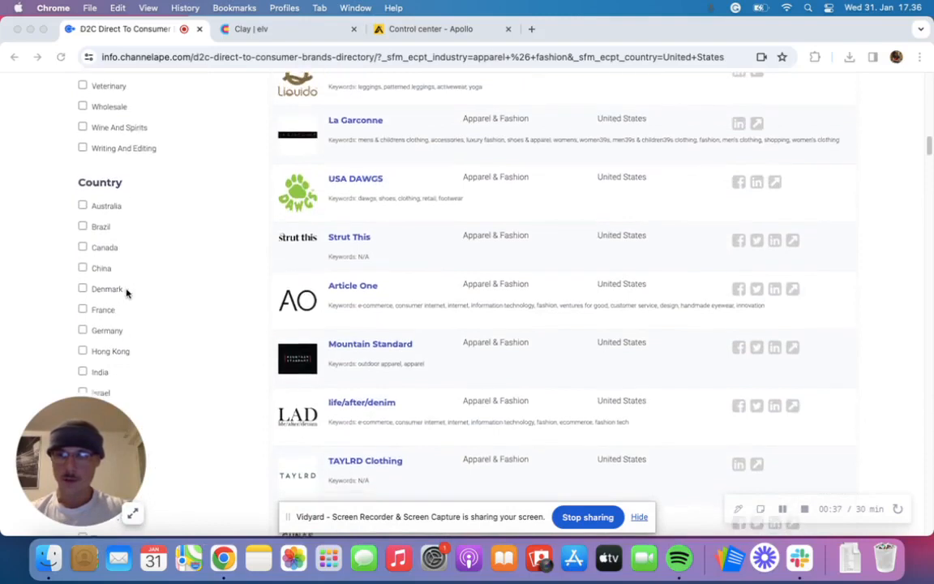
scroll(92, 245, down, 3)
scroll(92, 245, down, 3)
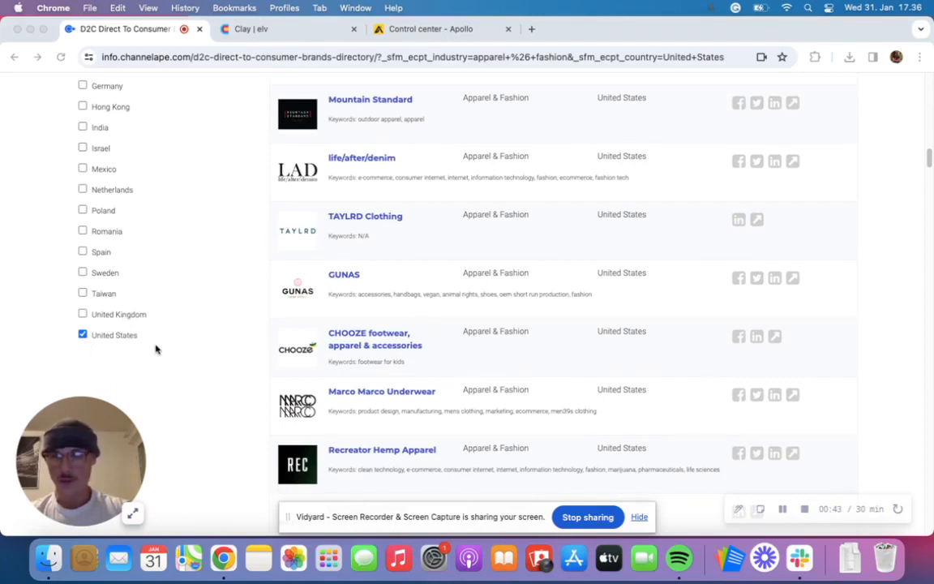
scroll(135, 340, up, 10)
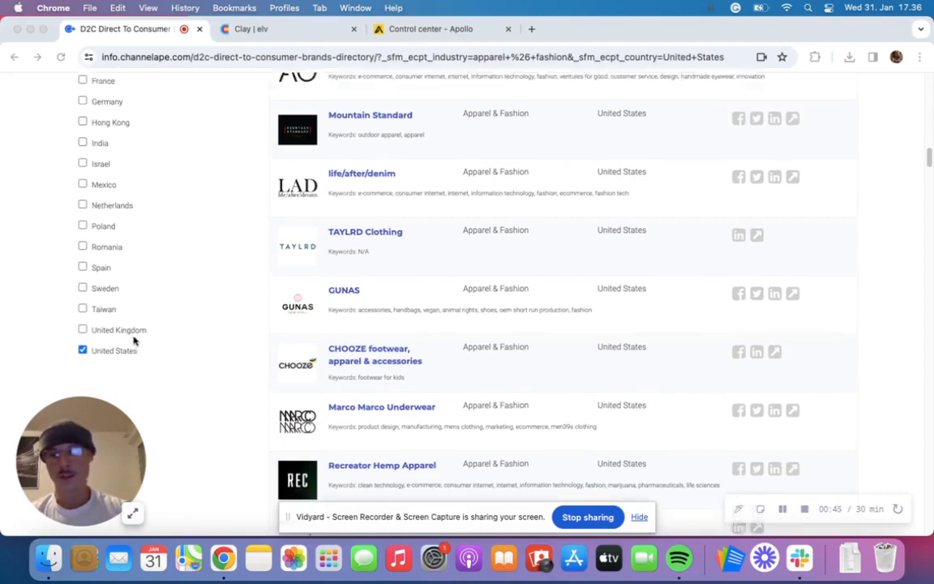
scroll(135, 341, up, 10)
scroll(134, 337, down, 1)
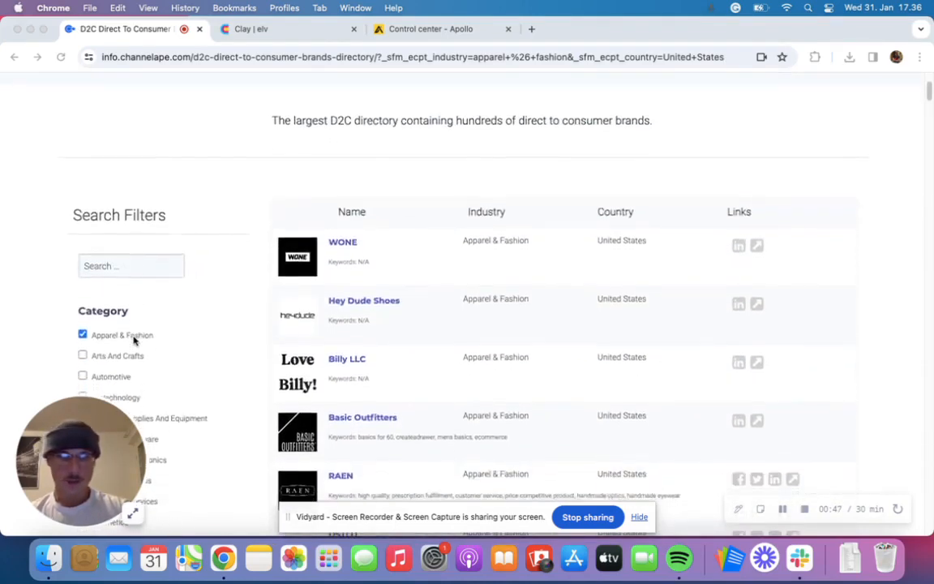
- Open the Bardeen extension on the directory page and start a new automation from scratch
click(800, 103)
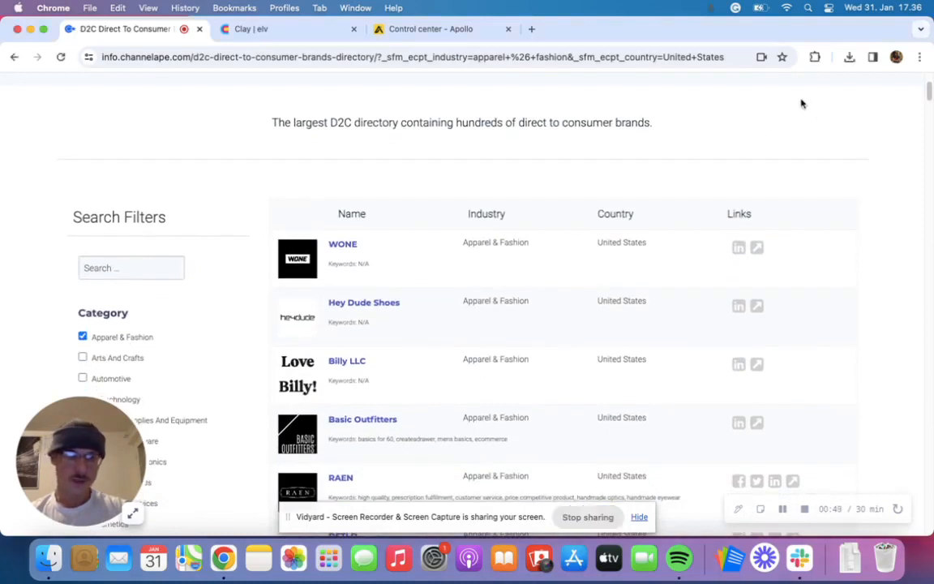
click(815, 57)
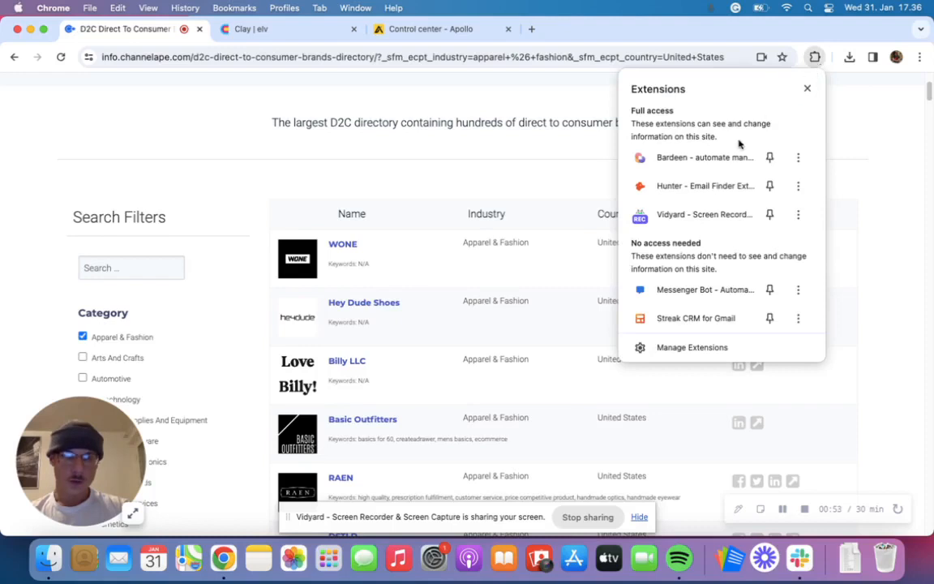
click(629, 157)
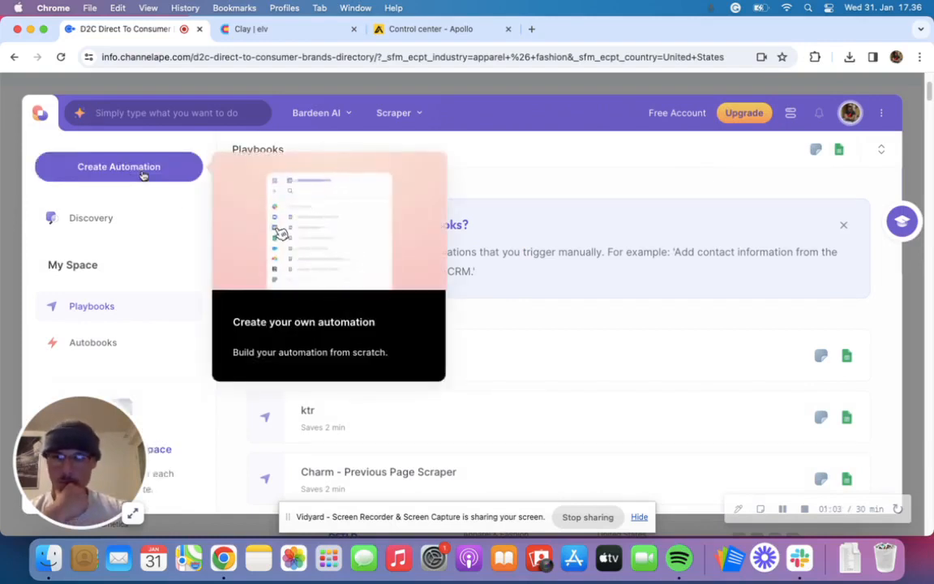
click(125, 174)
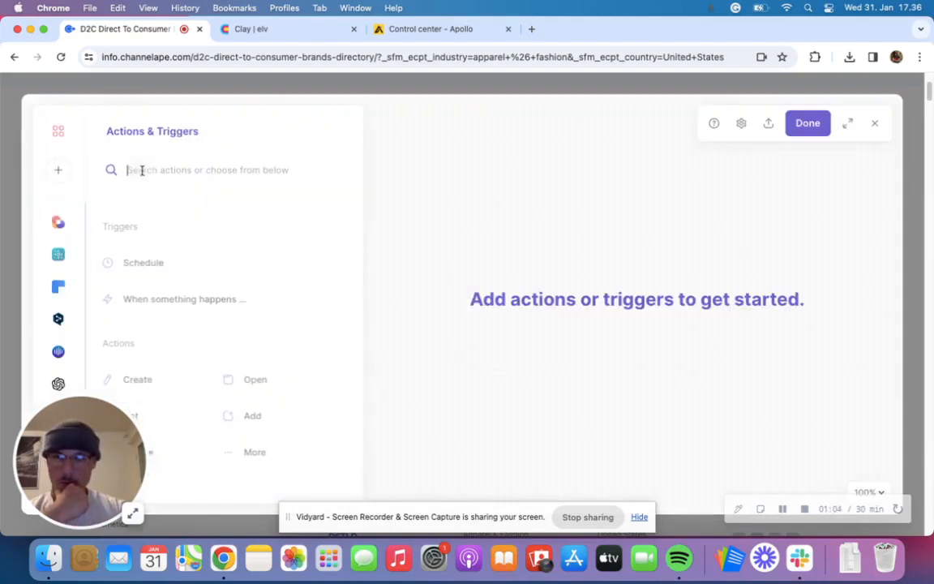
- Add a "Scrape data on active tab" action with a new List or Table scraper template for the focused ChannelApe directory tab
click(164, 460)
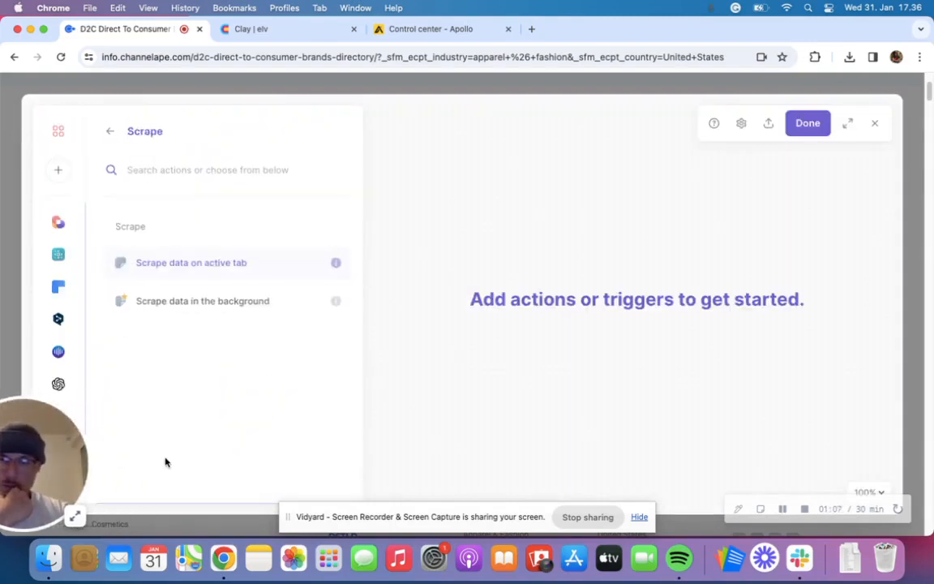
click(186, 264)
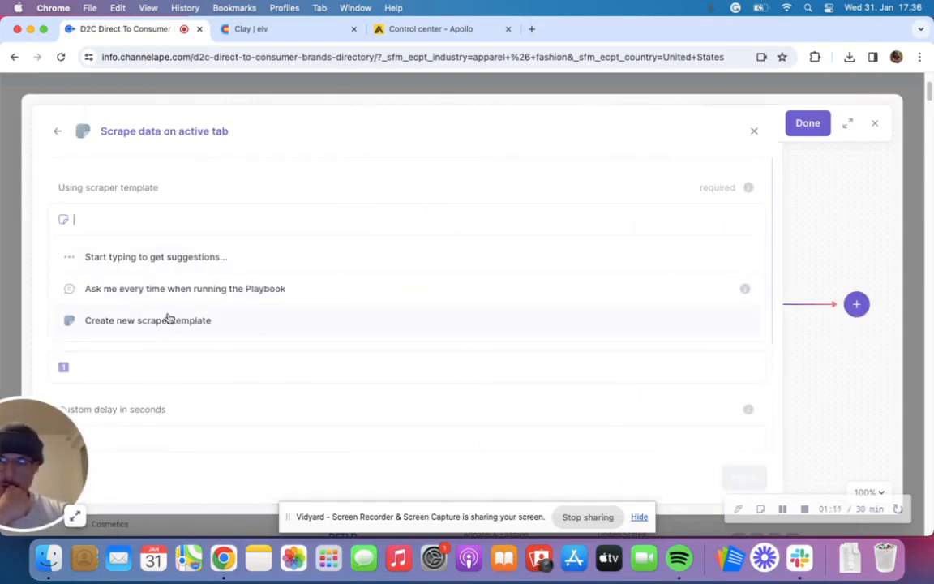
click(163, 320)
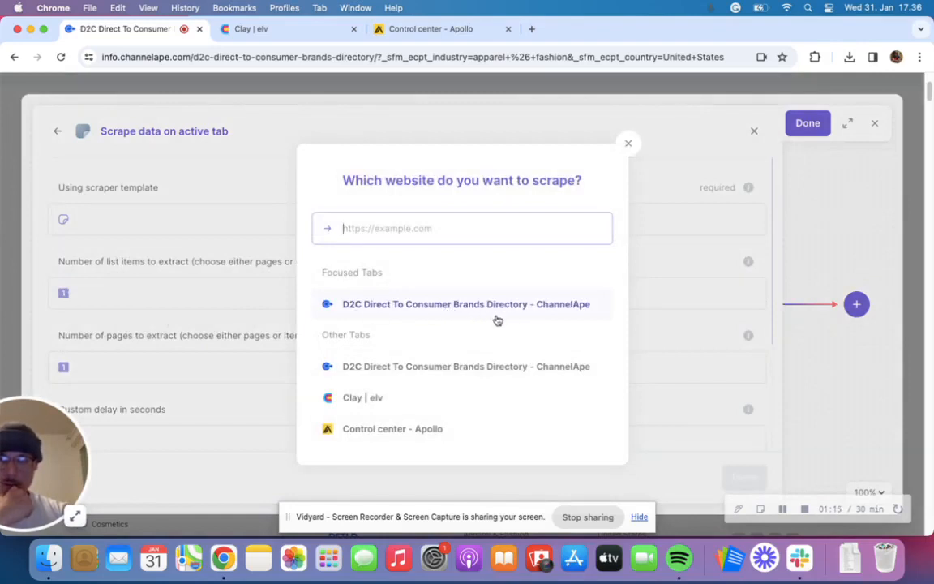
click(405, 319)
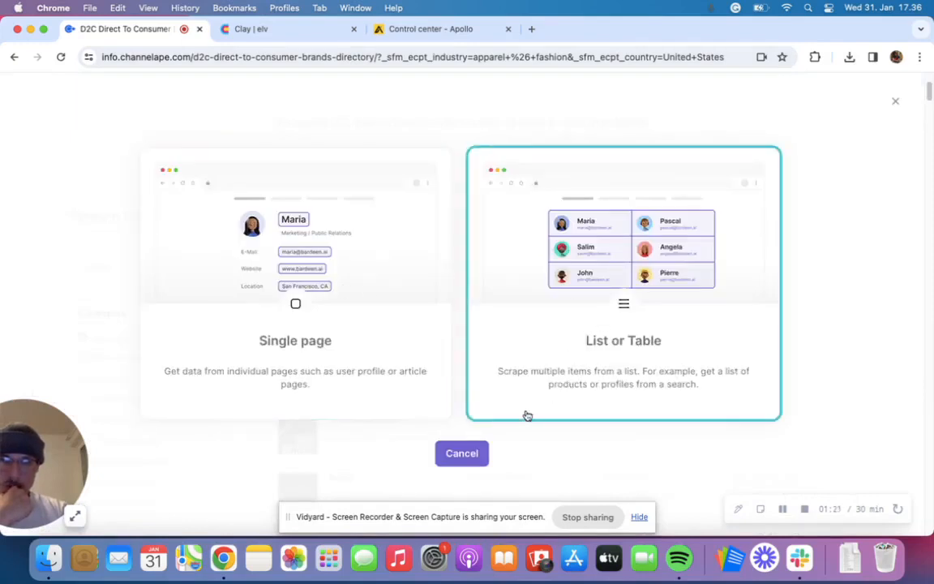
click(561, 352)
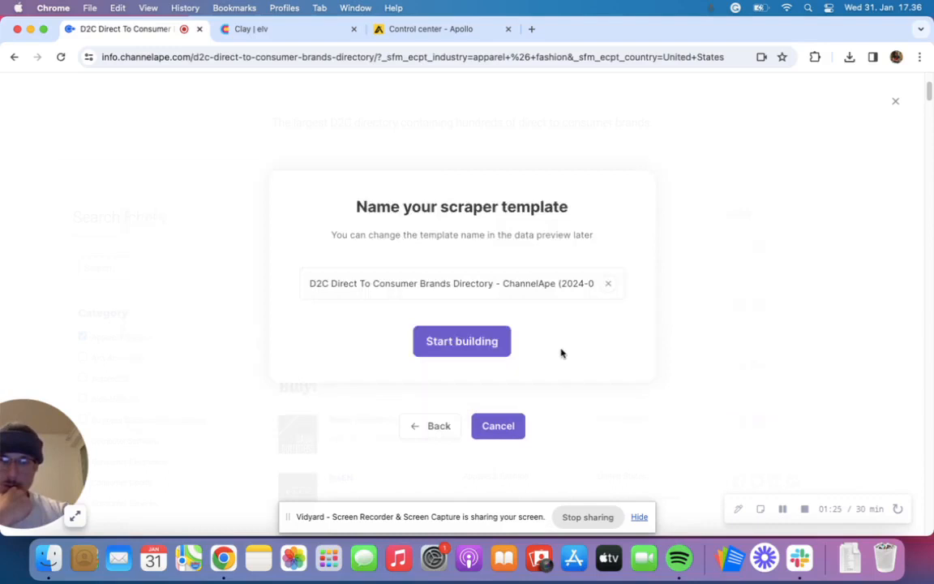
- Name the scraper template "Test - Ape List" and define its list from the WONE and Hey Dude Shoes brand names
click(455, 291)
key(super+a)
text(T)
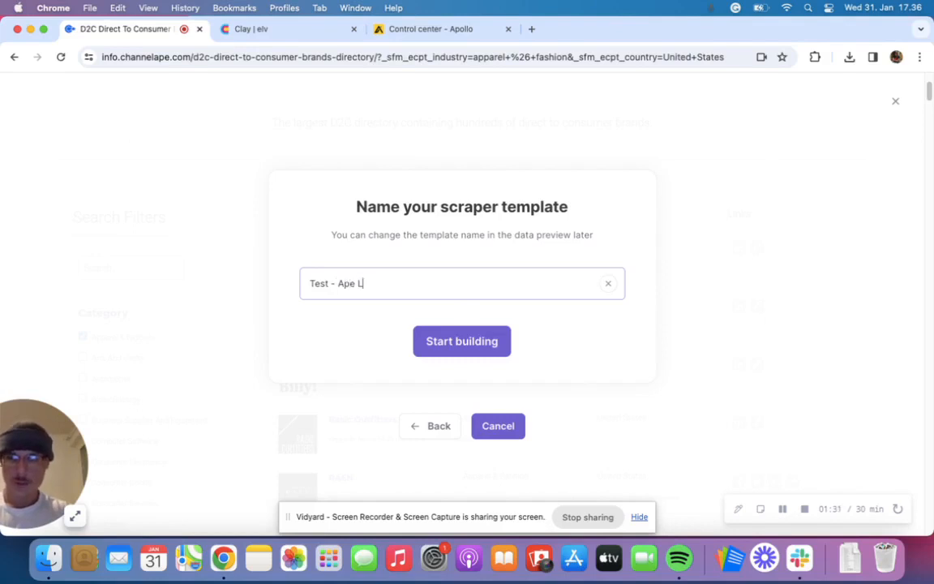
click(474, 340)
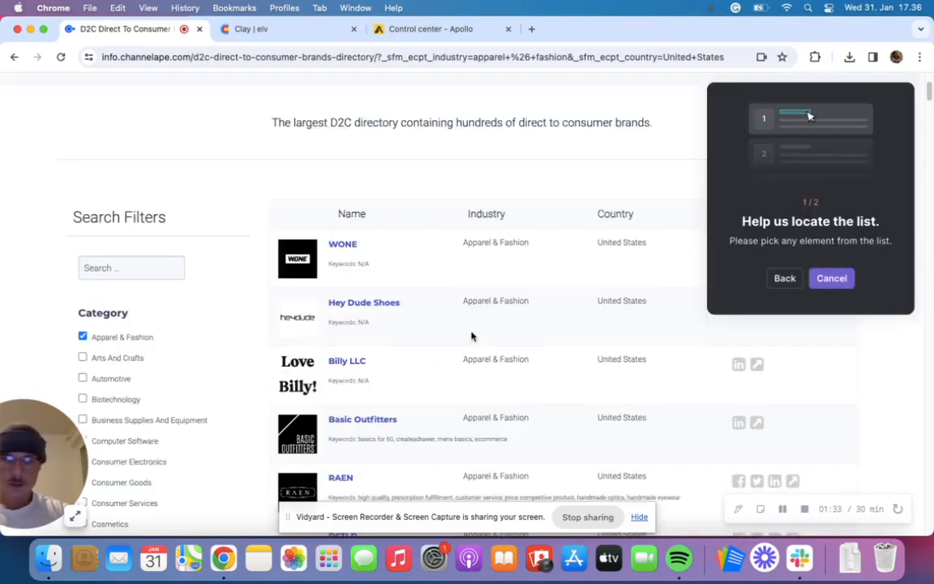
click(348, 249)
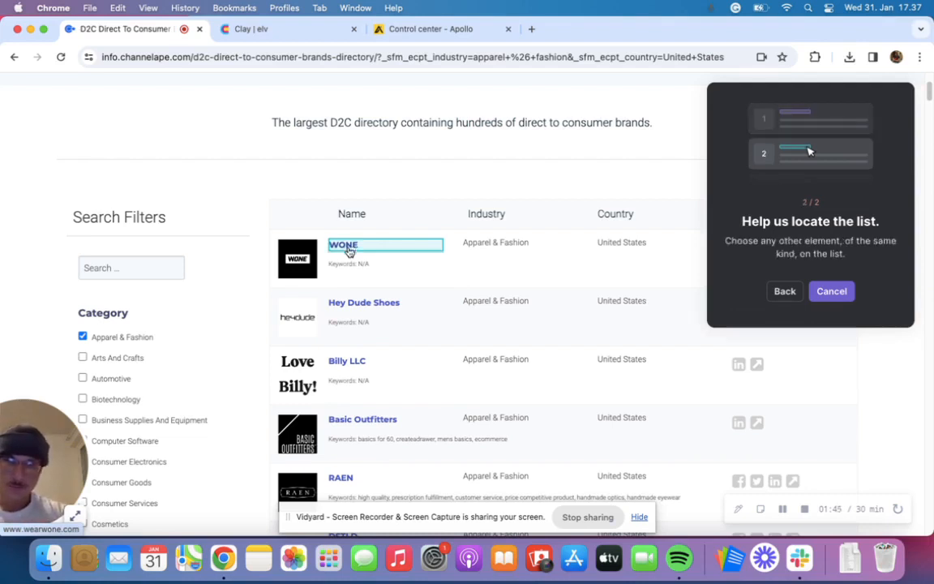
click(361, 306)
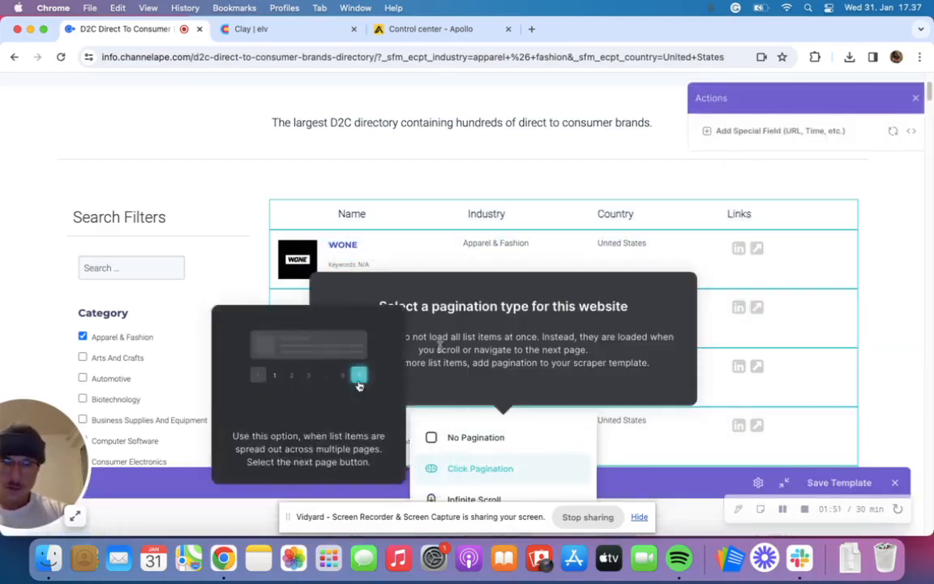
- Set the template to Click Pagination, using the Next link at the end of the brand list
scroll(638, 227, down, 20)
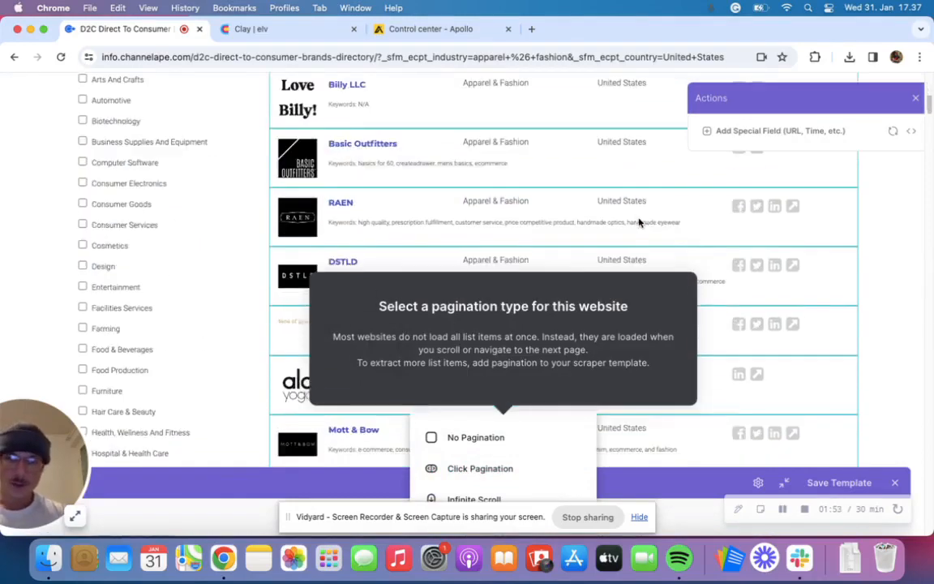
scroll(639, 222, down, 20)
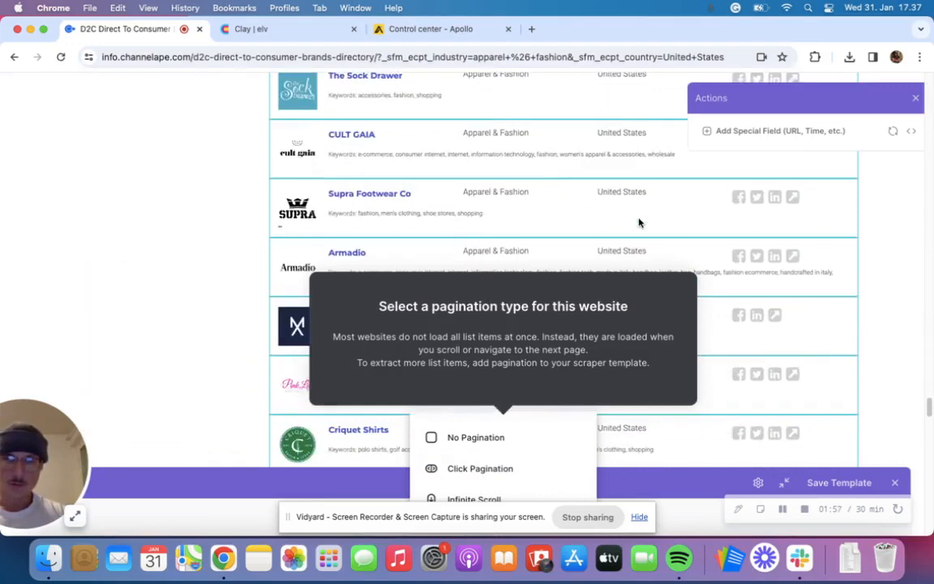
scroll(639, 222, down, 10)
scroll(639, 222, up, 1)
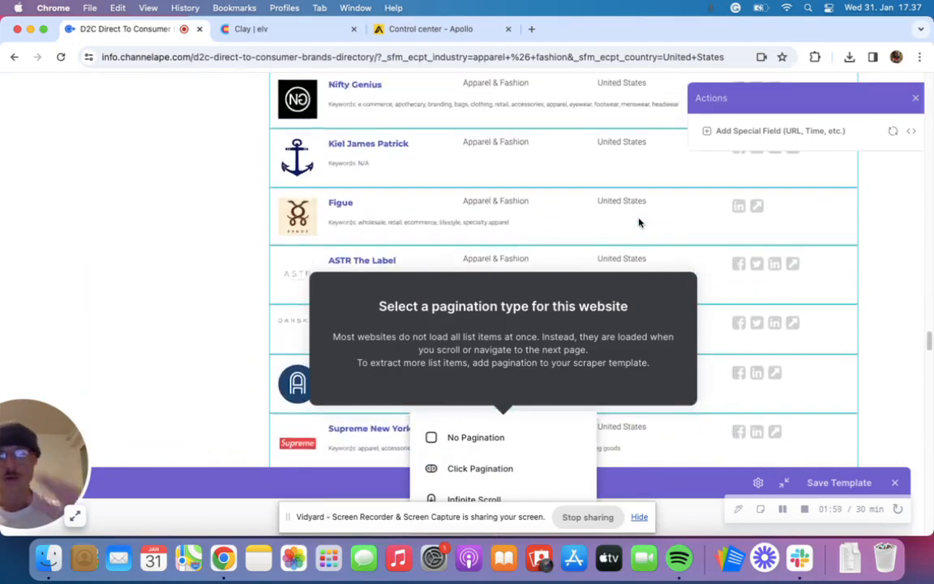
scroll(628, 223, down, 15)
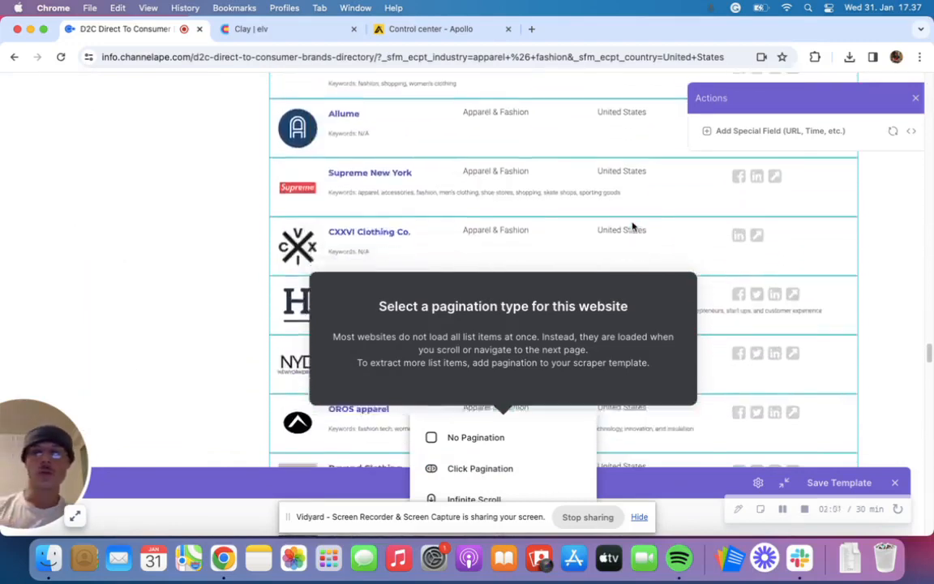
scroll(632, 226, down, 20)
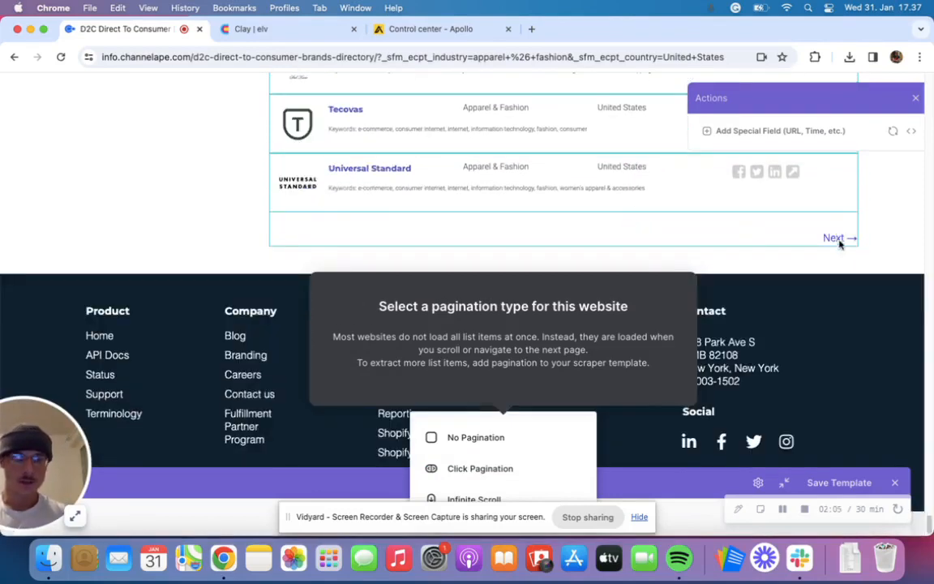
mouse_move(488, 476)
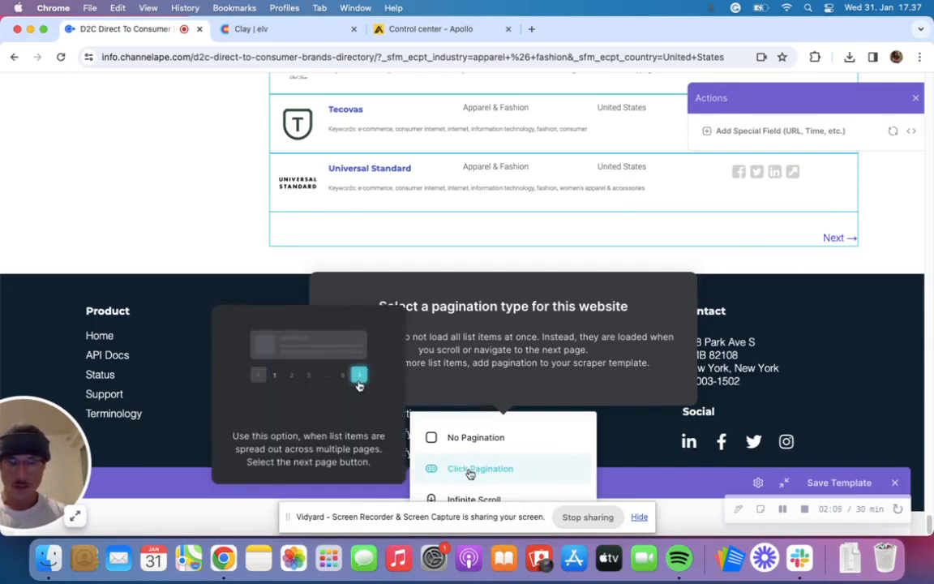
click(469, 473)
scroll(585, 338, up, 4)
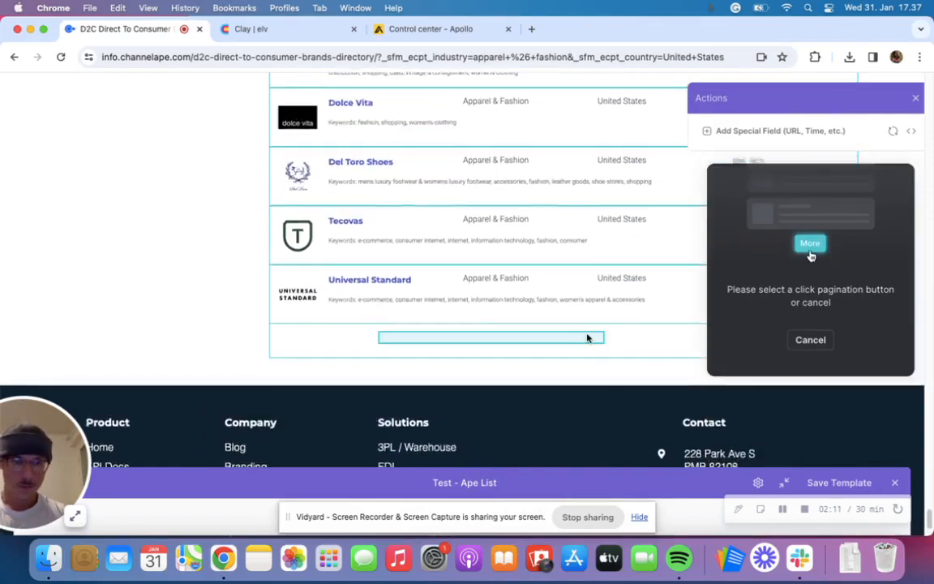
scroll(587, 338, up, 1)
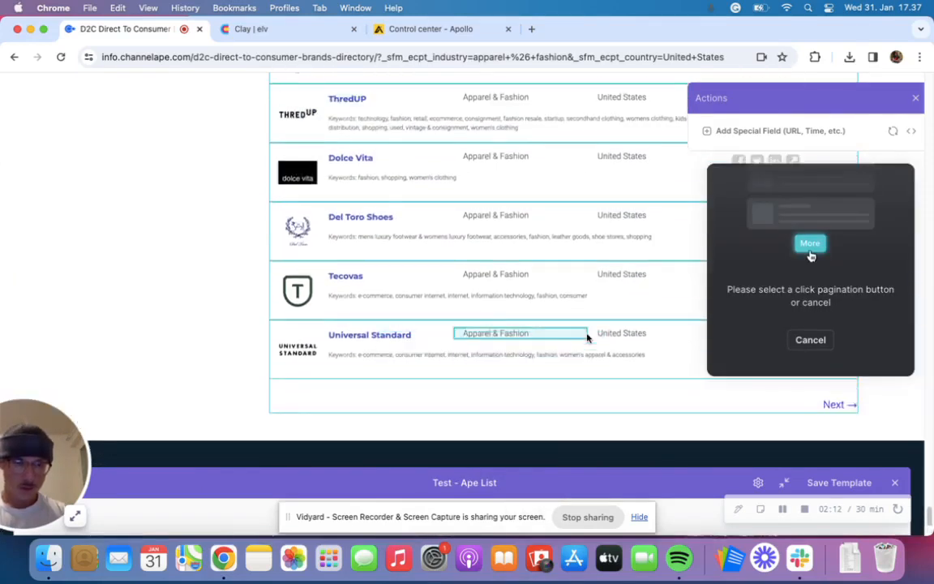
click(835, 405)
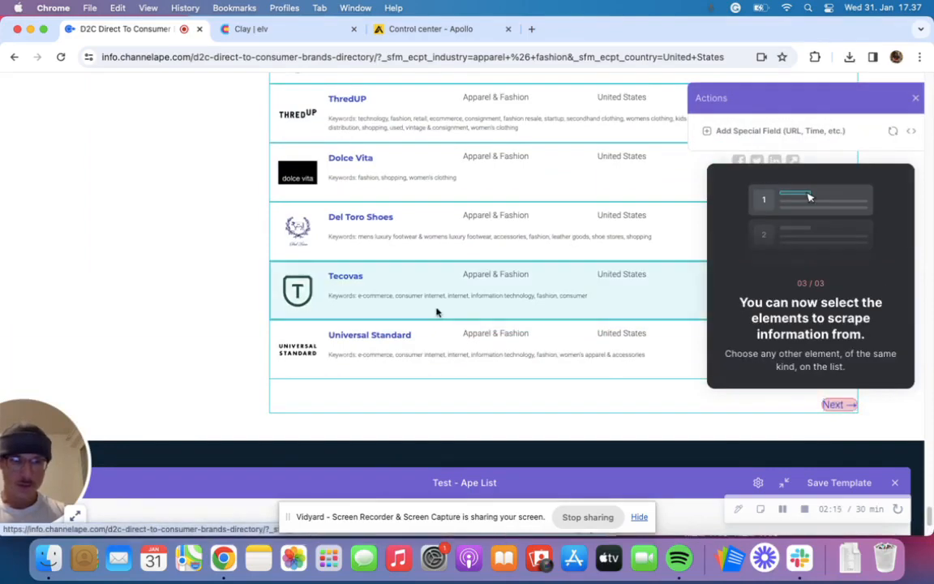
- Add a field to the template that gets the website link from each brand name, using WONE as the sample
scroll(475, 306, up, 20)
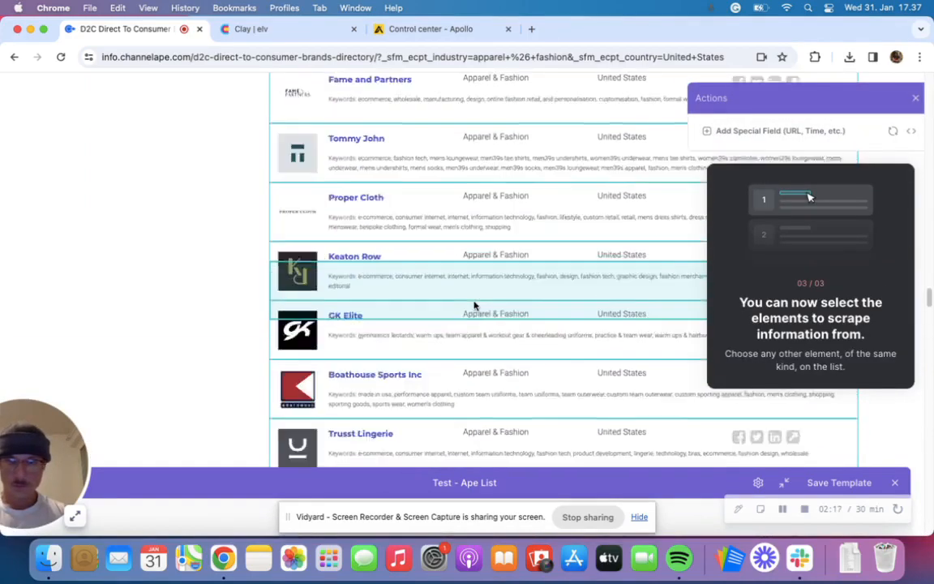
scroll(475, 306, up, 20)
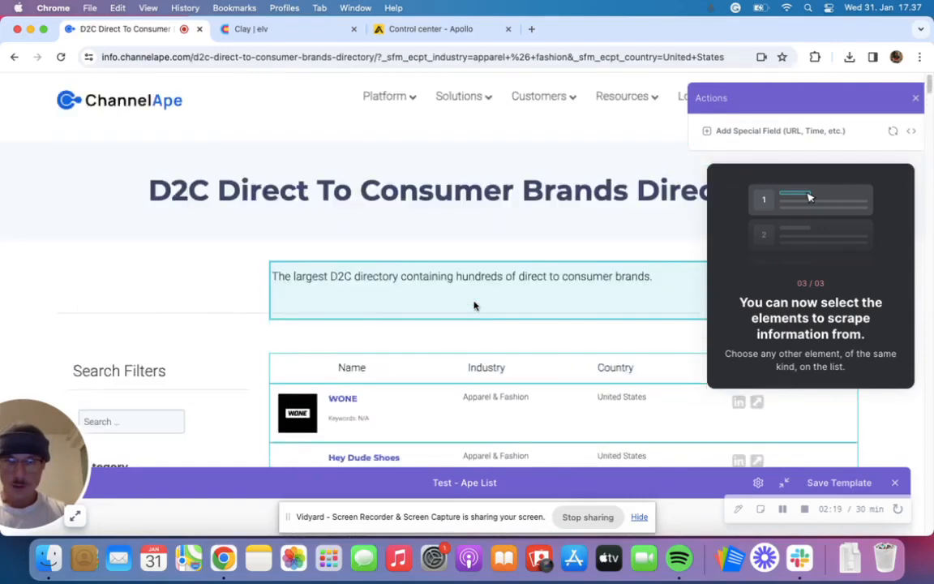
scroll(475, 306, down, 3)
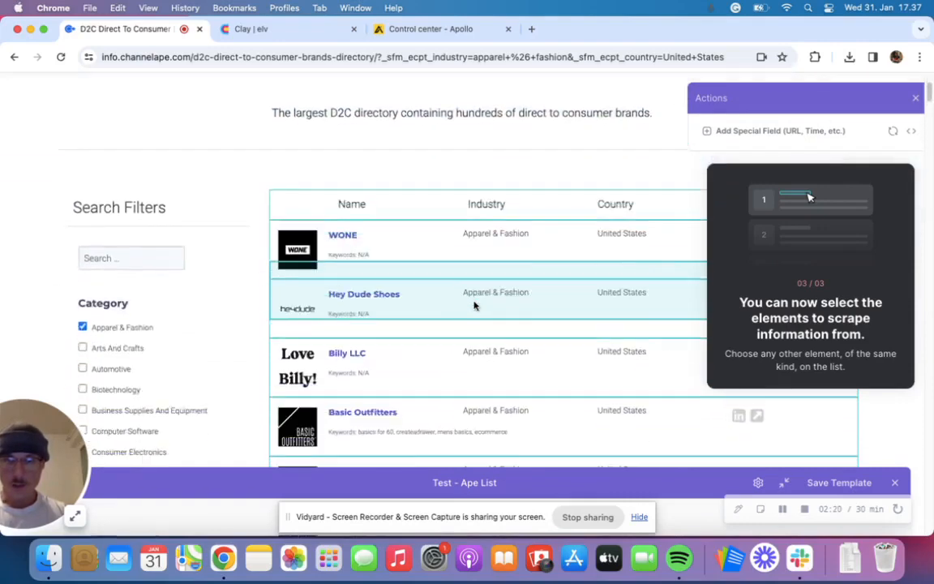
click(349, 243)
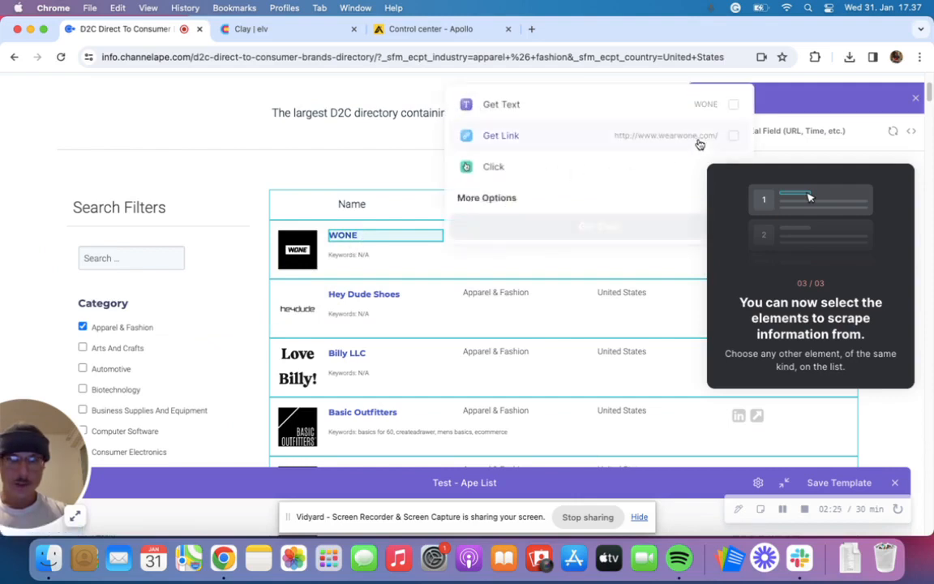
click(732, 137)
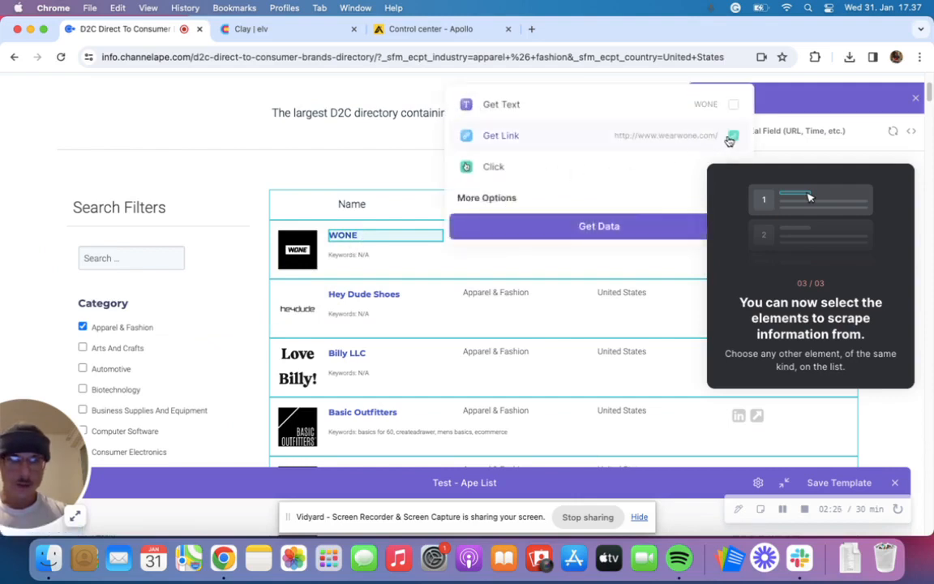
click(619, 230)
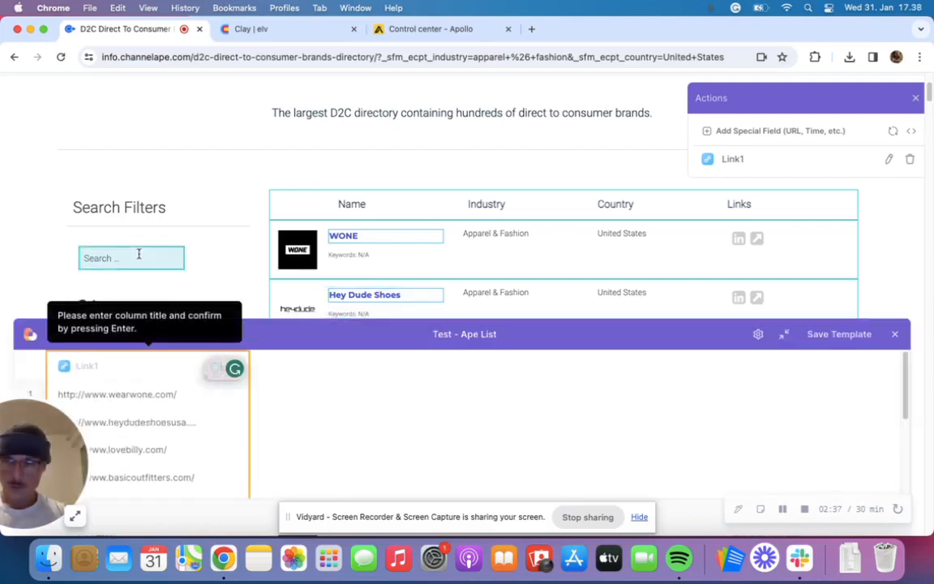
- Name the extracted link column "Domain" and save the scraper template
scroll(174, 398, down, 1)
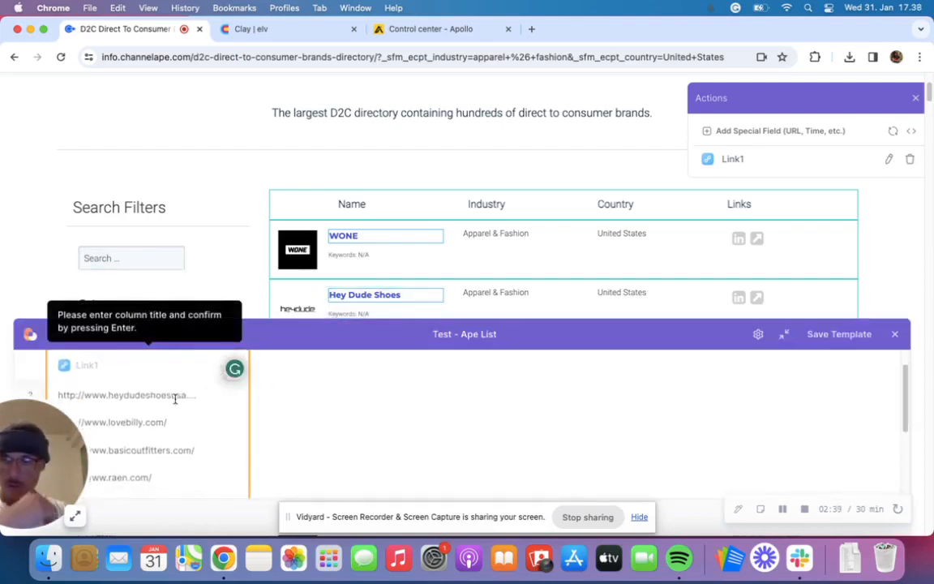
scroll(175, 400, down, 2)
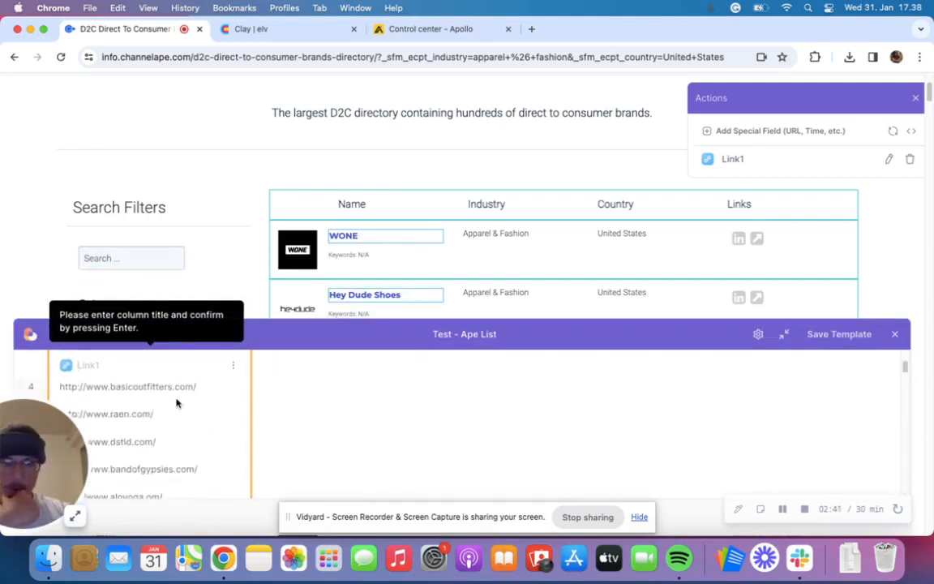
scroll(176, 399, up, 3)
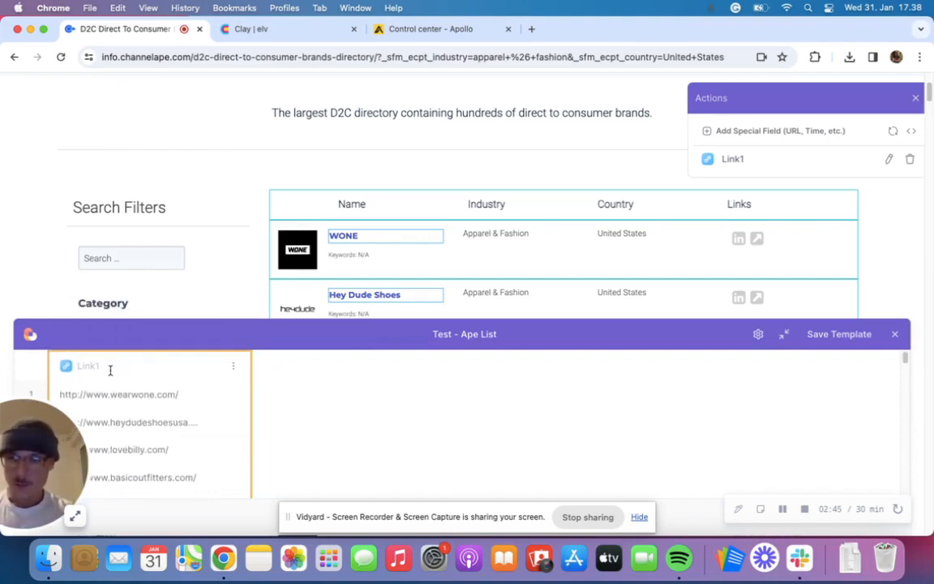
text(Domain)
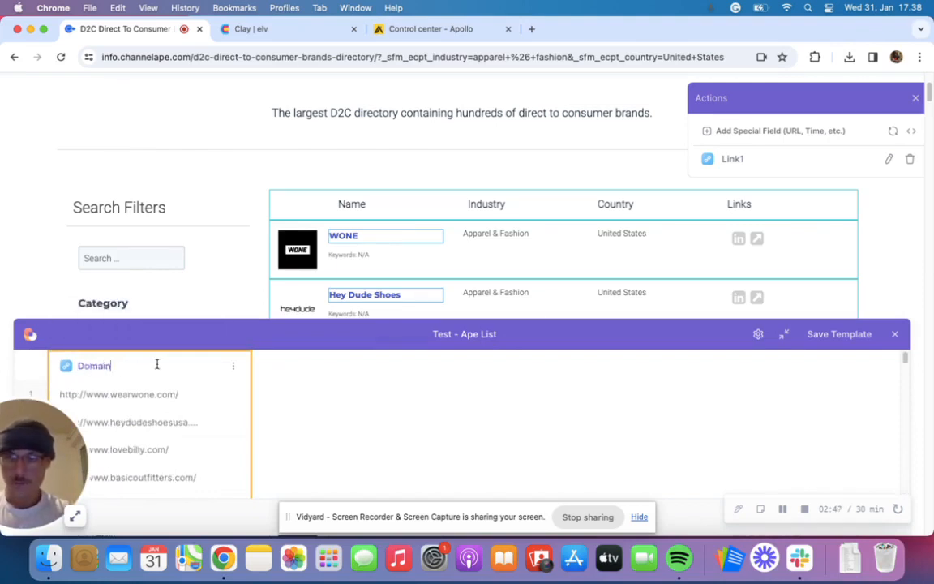
click(840, 344)
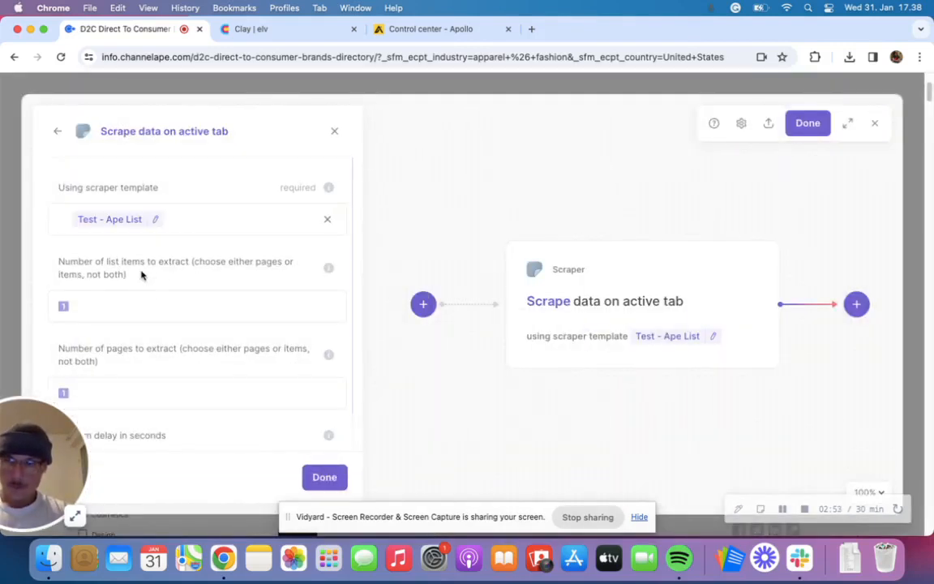
- Limit the scrape action to 2 pages, leaving the number of list items empty, and finish its setup
scroll(141, 275, down, 2)
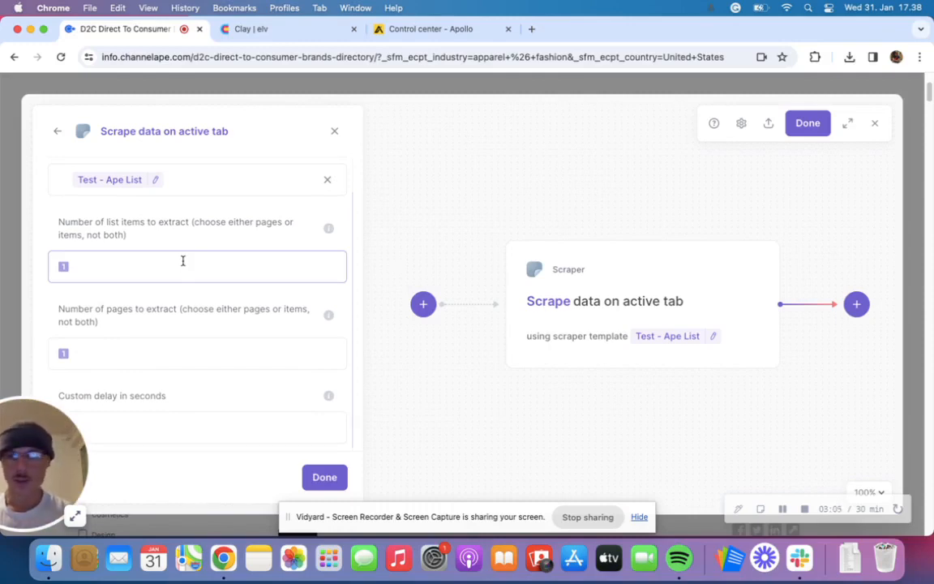
click(153, 355)
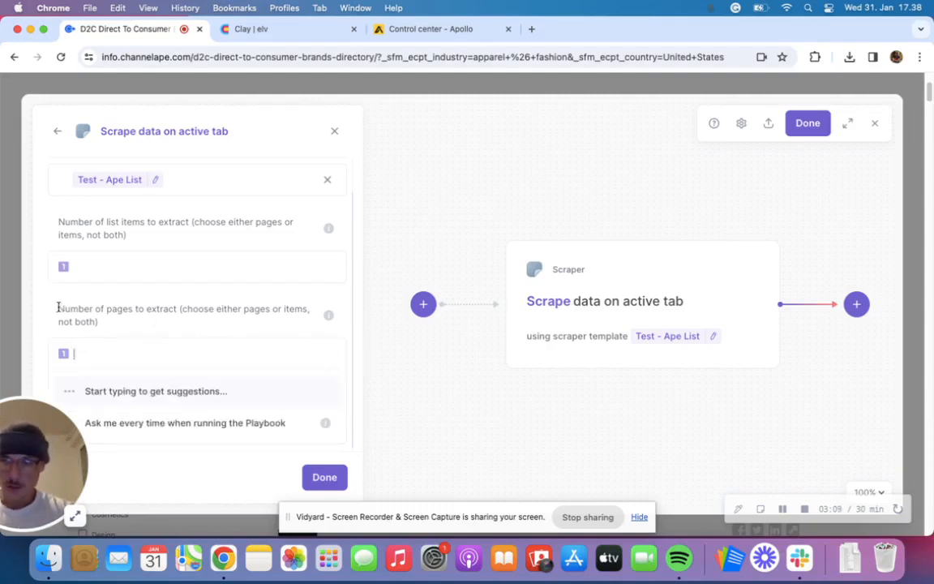
drag(58, 308, 154, 308)
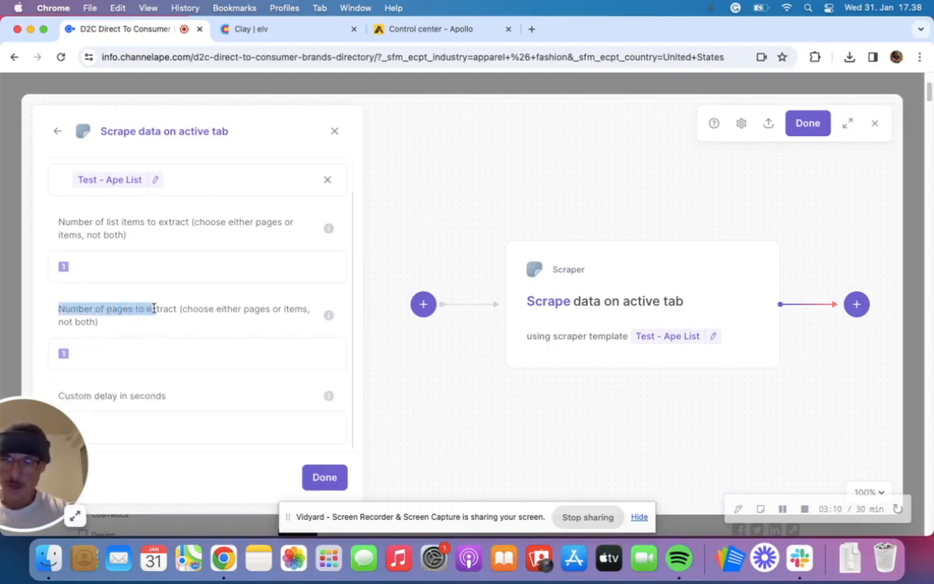
click(139, 349)
text(2)
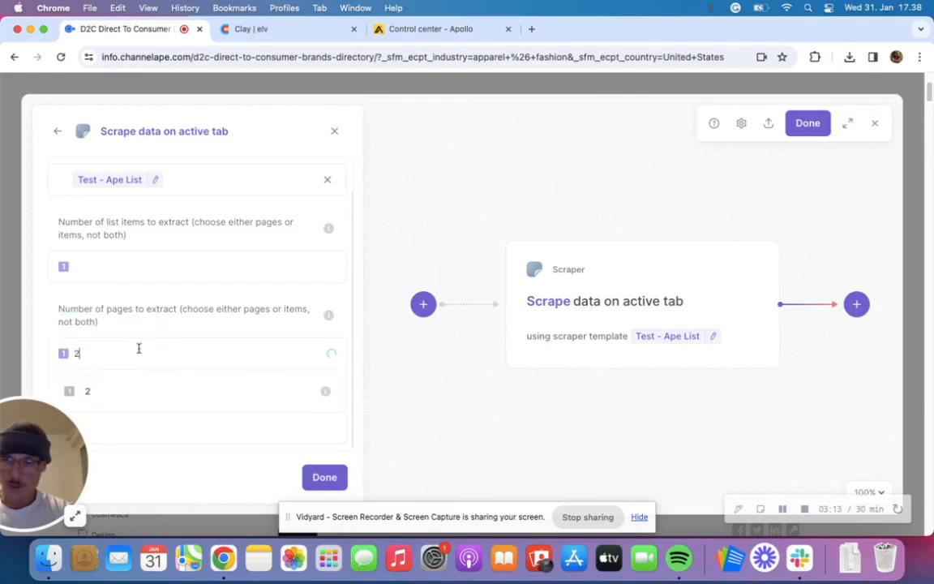
click(114, 391)
click(325, 478)
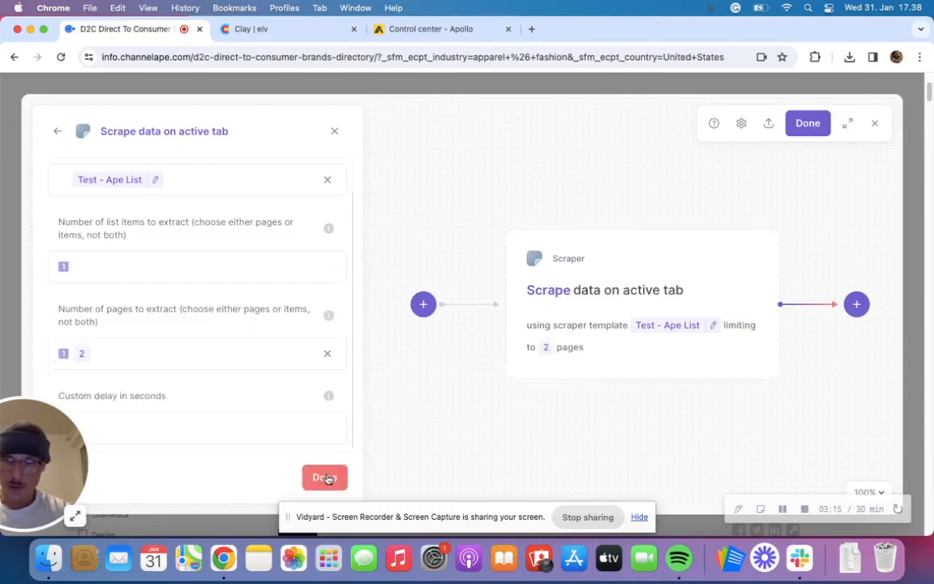
click(325, 477)
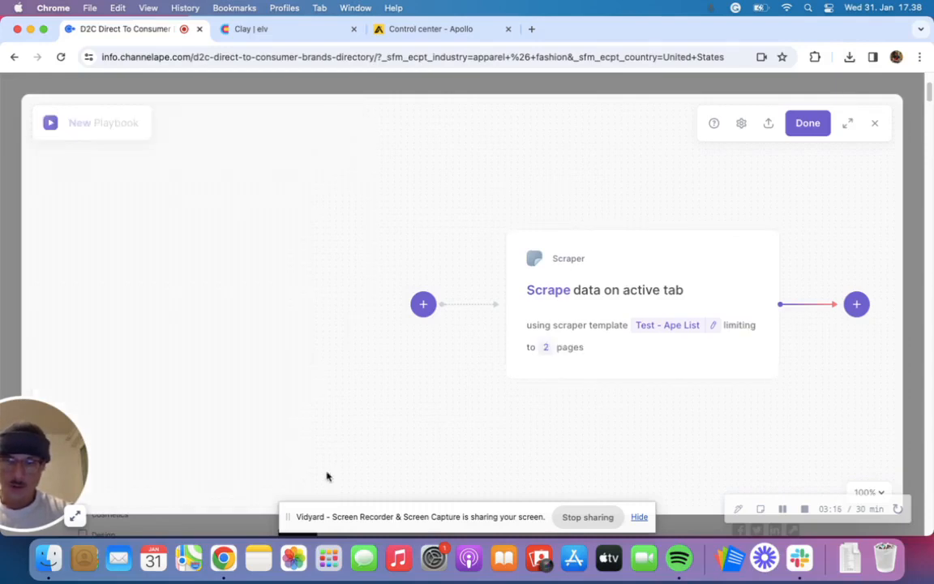
- Add an "Add rows to Google Sheet" action after the scrape action in the playbook
click(856, 304)
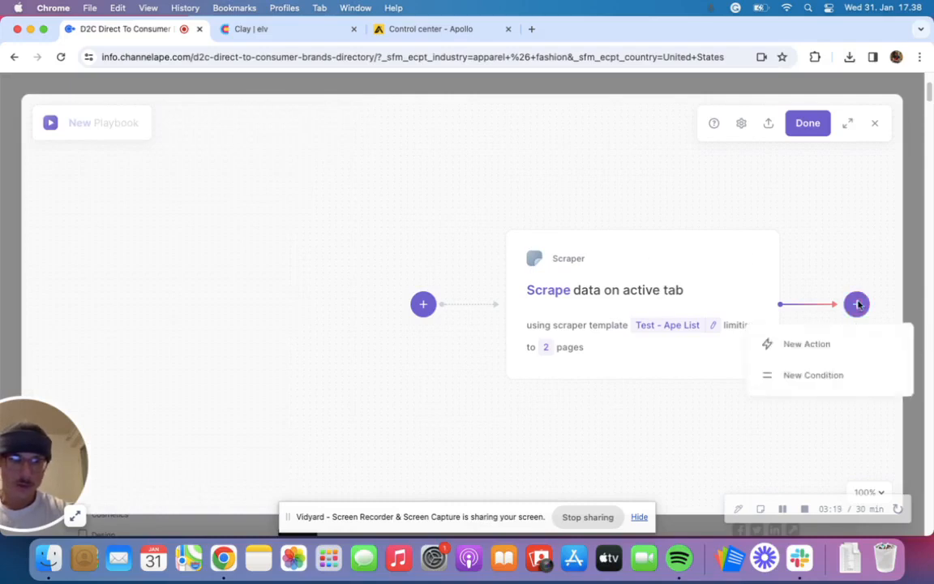
click(791, 350)
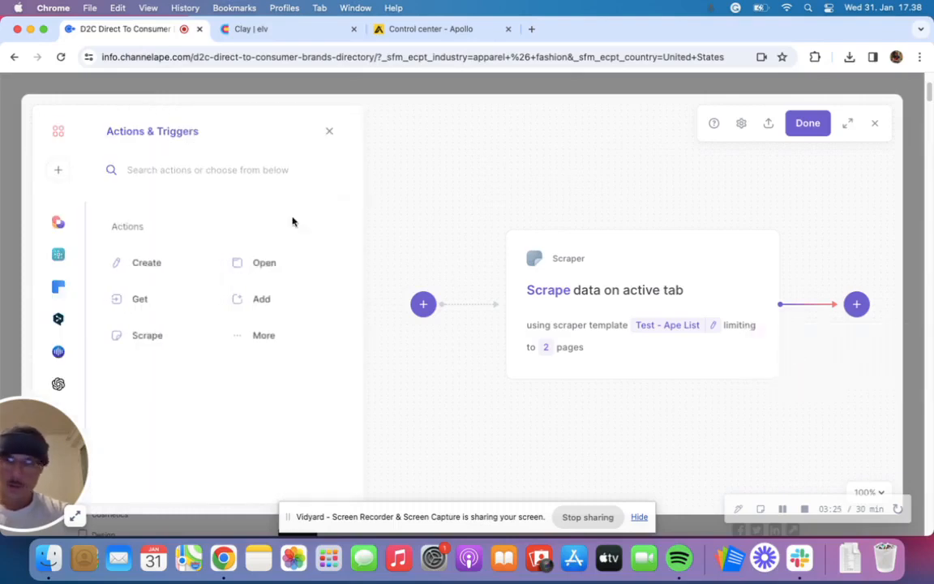
click(167, 171)
text(row)
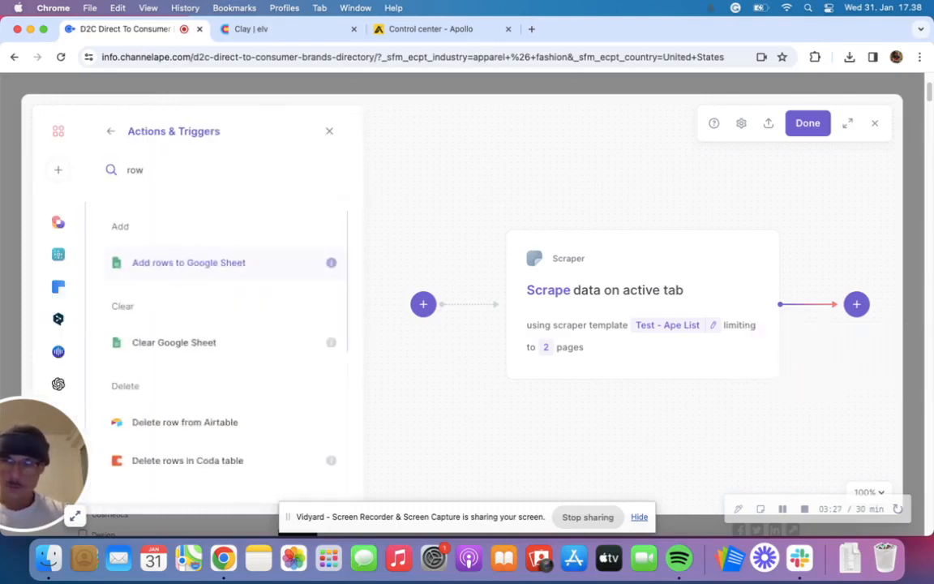
click(205, 274)
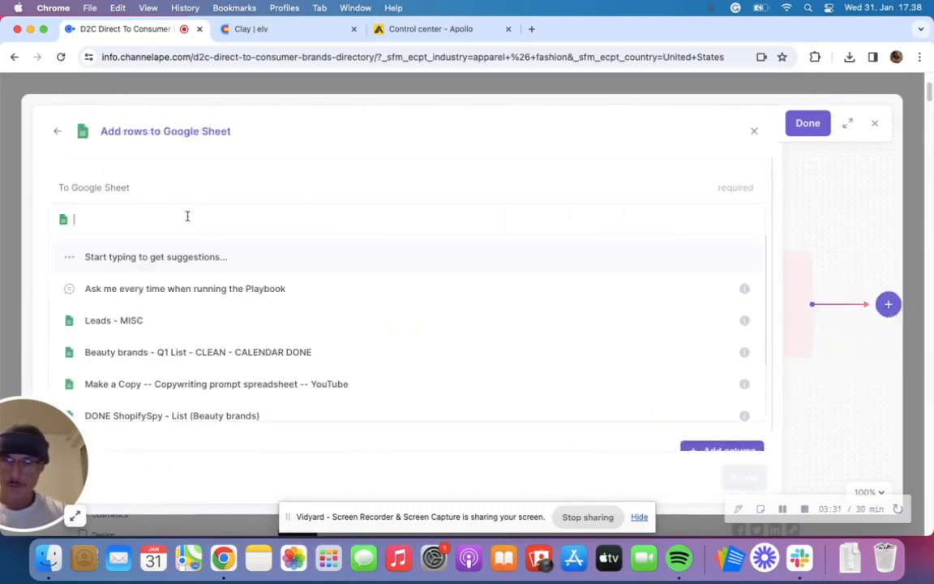
- Set the rows' destination to a newly created Google Sheet named "test ape", with no tab specified
scroll(195, 284, down, 2)
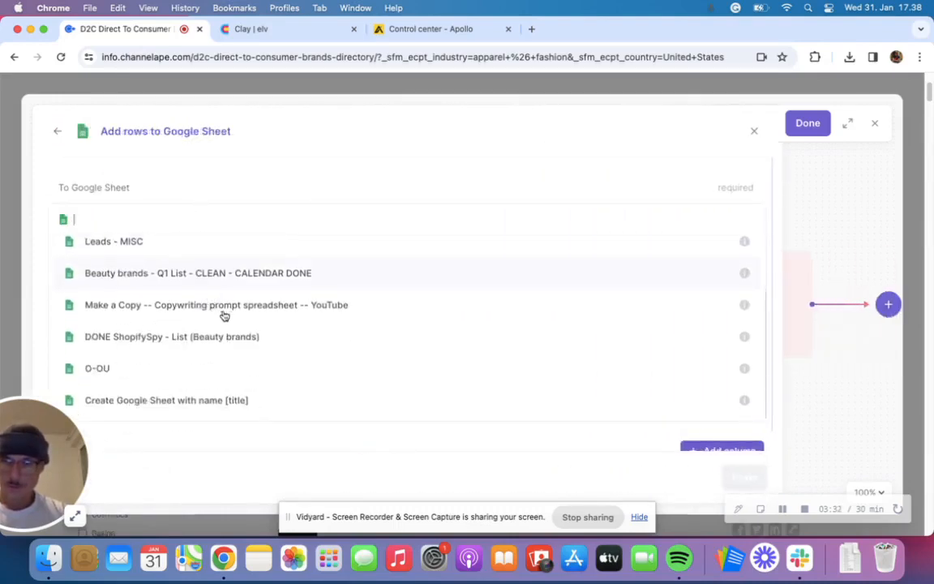
click(231, 402)
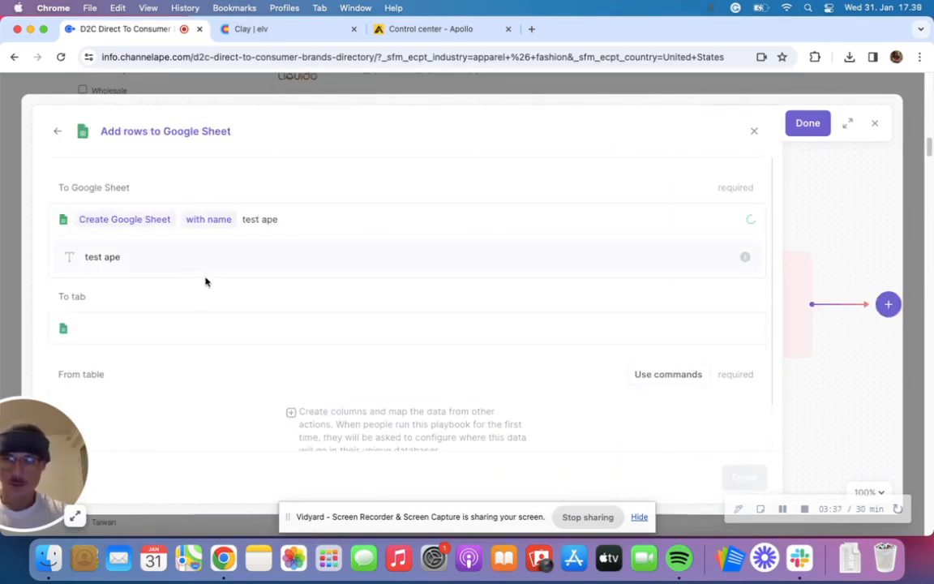
click(181, 268)
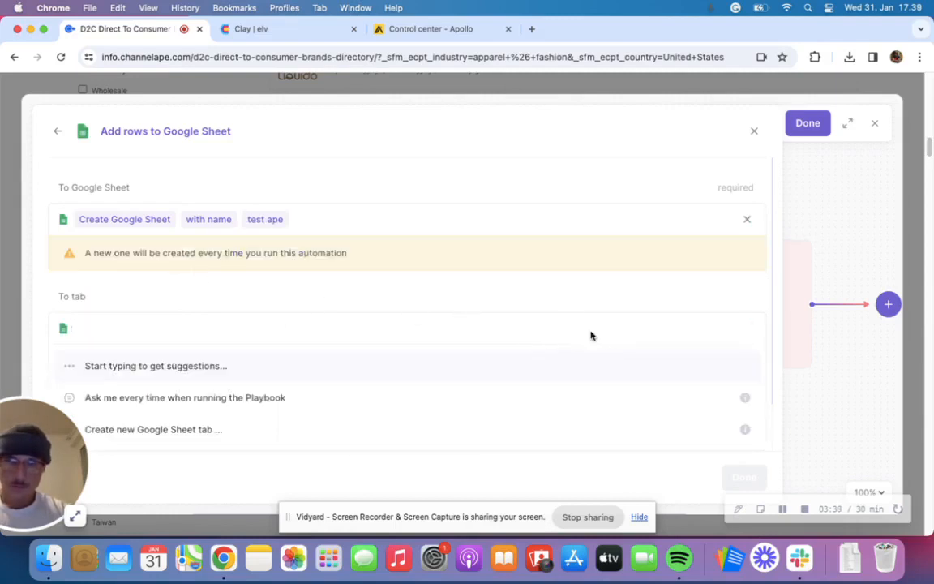
click(543, 297)
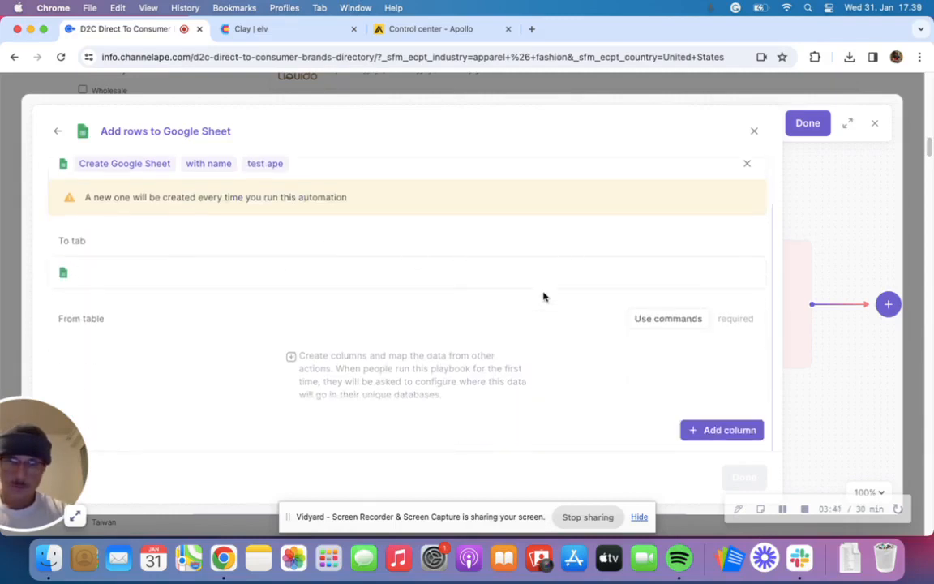
- Use the scrape action's Table Row output as the source table and finish the Google Sheet action
click(663, 319)
click(171, 381)
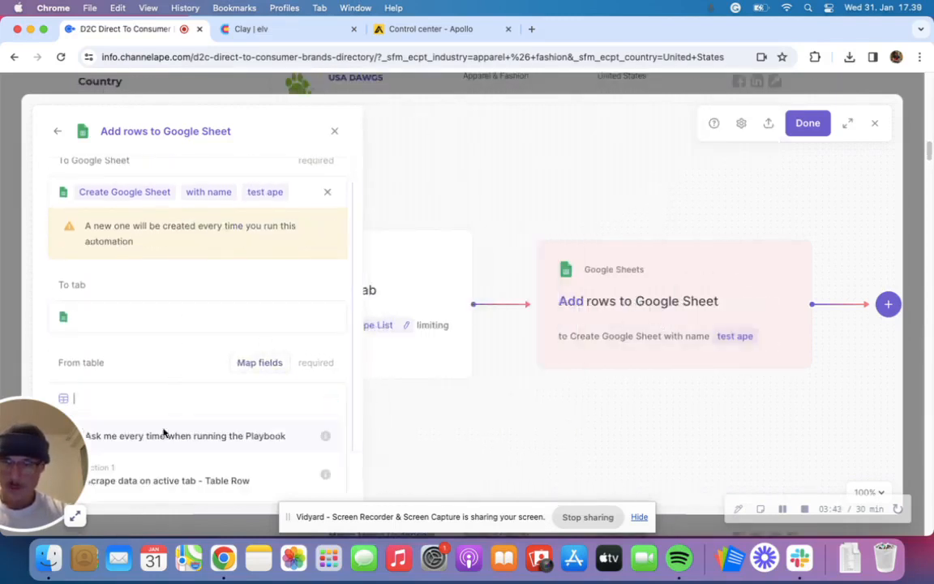
click(194, 479)
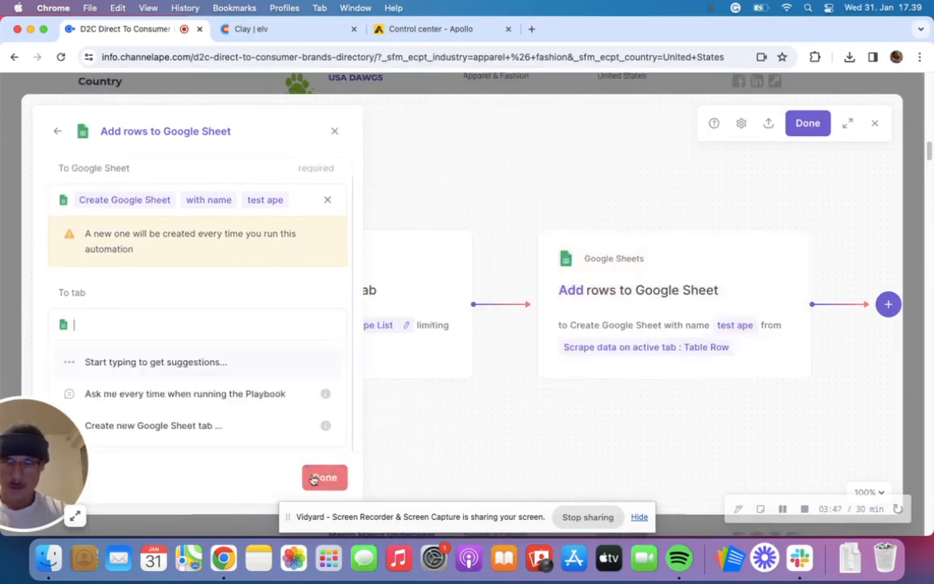
click(248, 485)
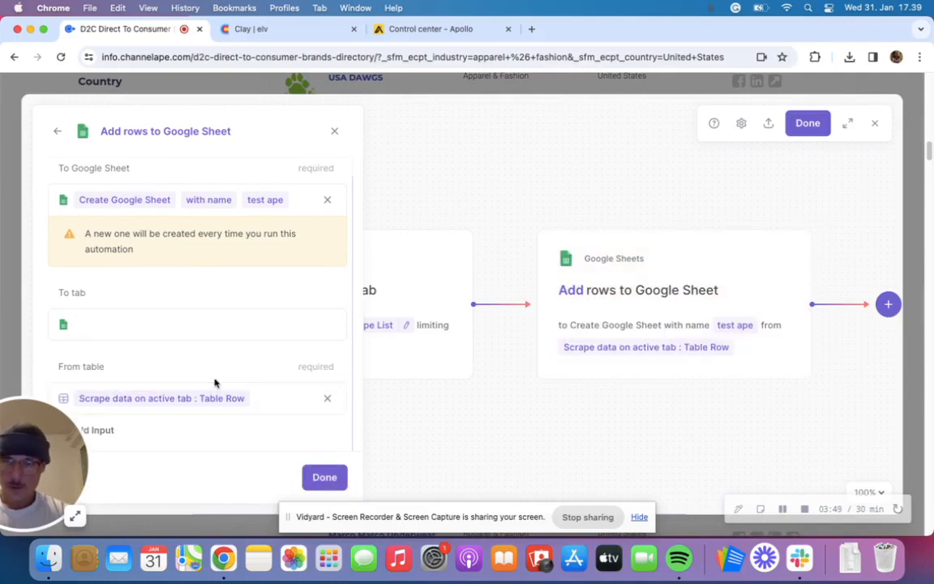
click(317, 482)
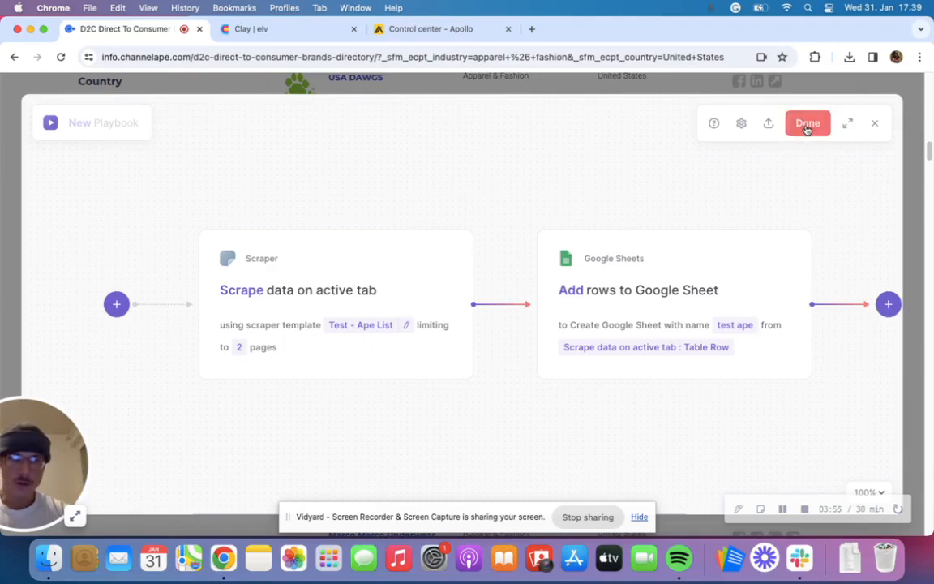
- Save the playbook under the name "Ape Test" and run it on the directory page
click(806, 126)
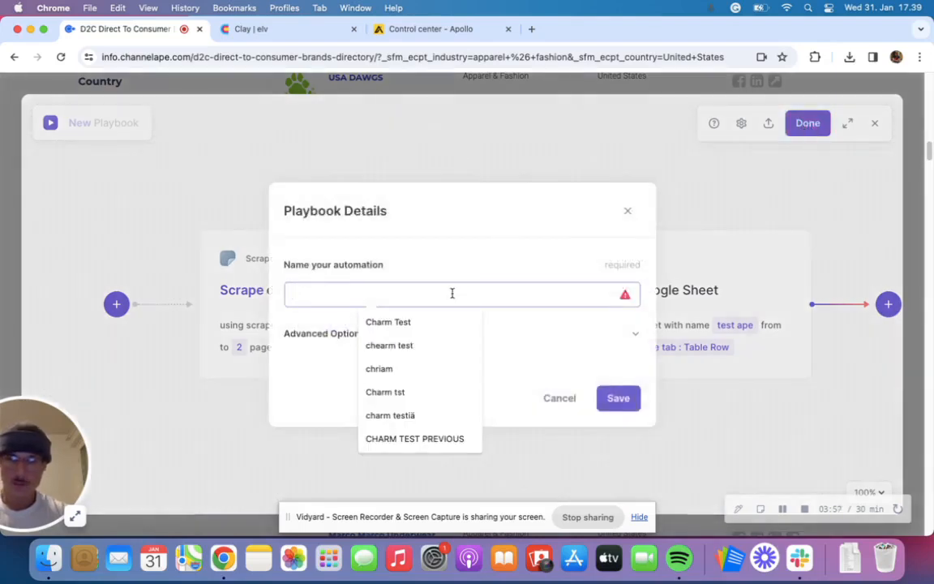
text(Ape Test)
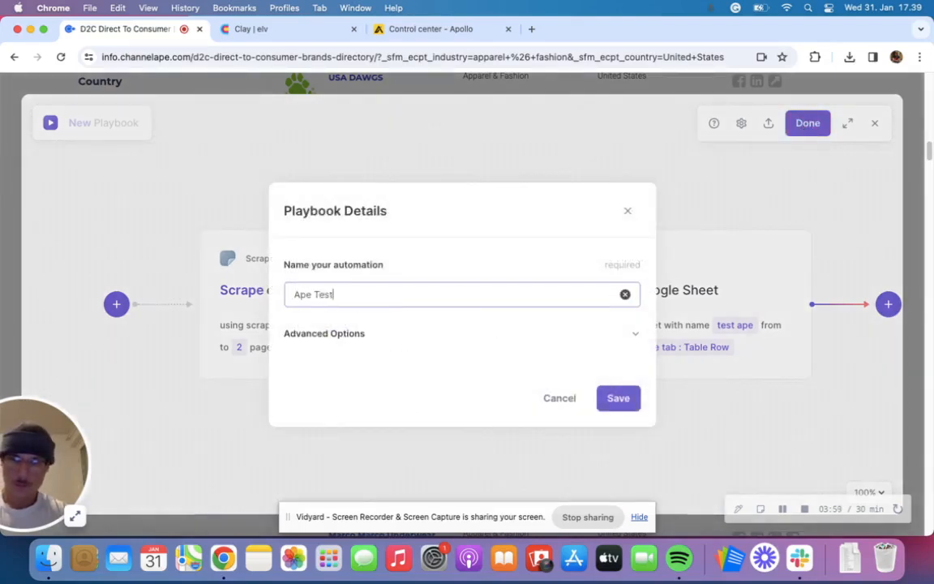
click(635, 400)
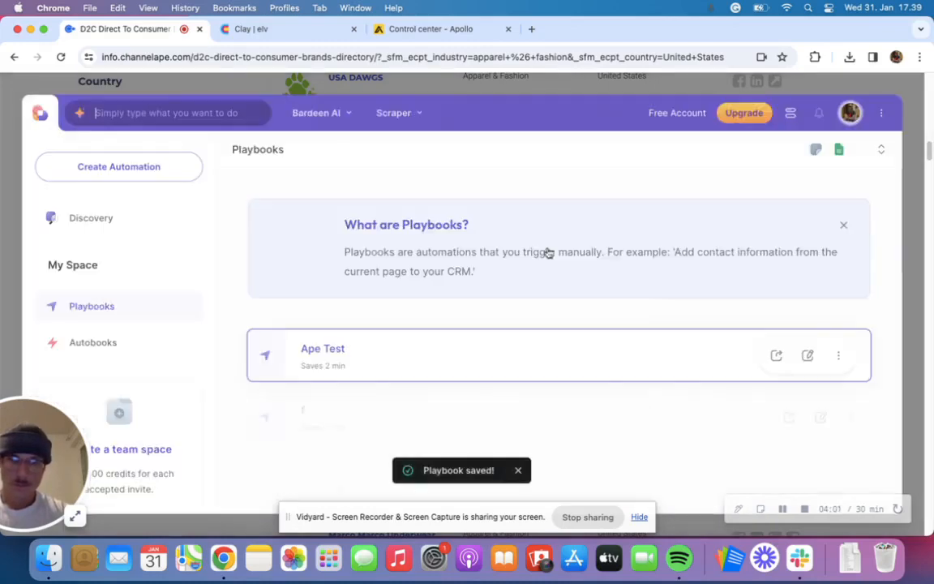
click(416, 340)
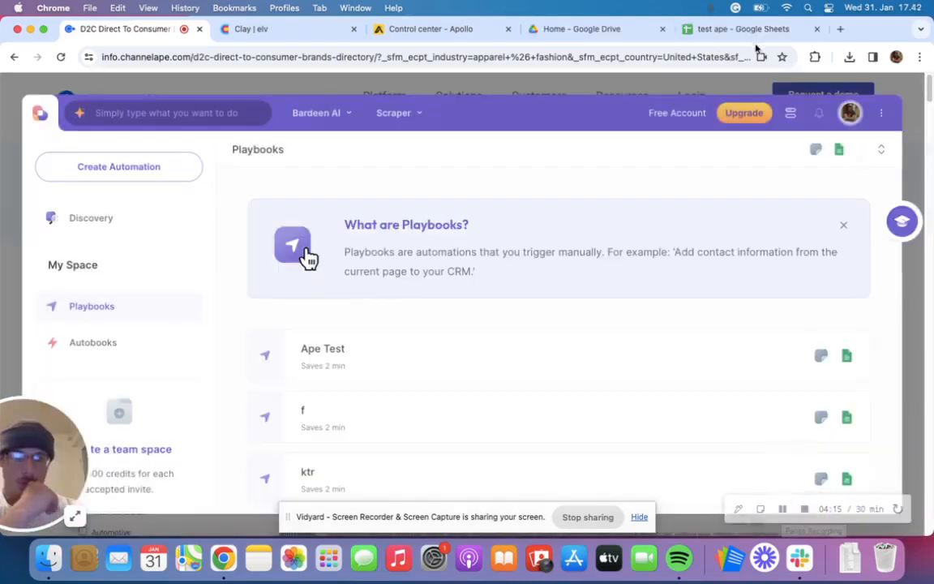
- Switch to the "test ape" spreadsheet in Google Sheets and review the scraped Domain column from its first row to its last
click(746, 36)
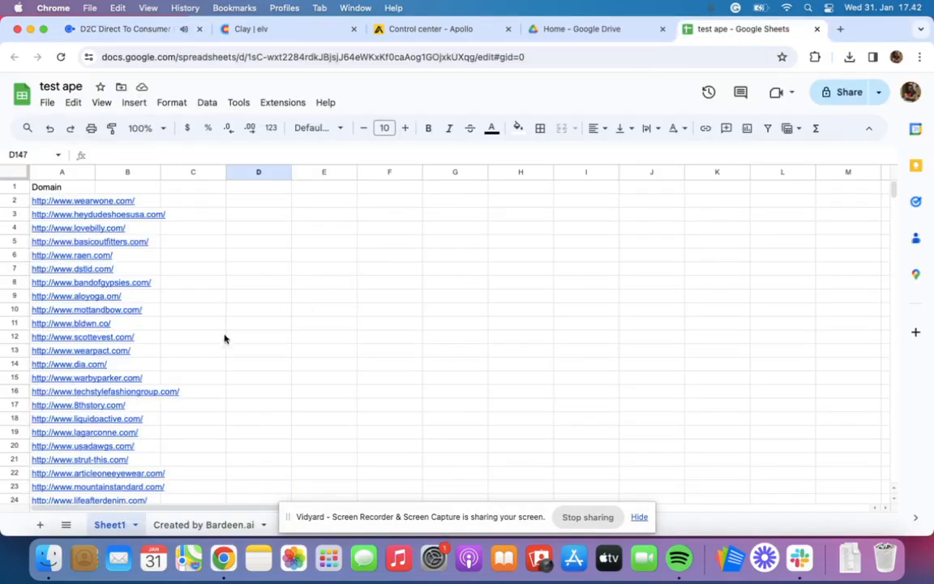
scroll(170, 330, down, 6)
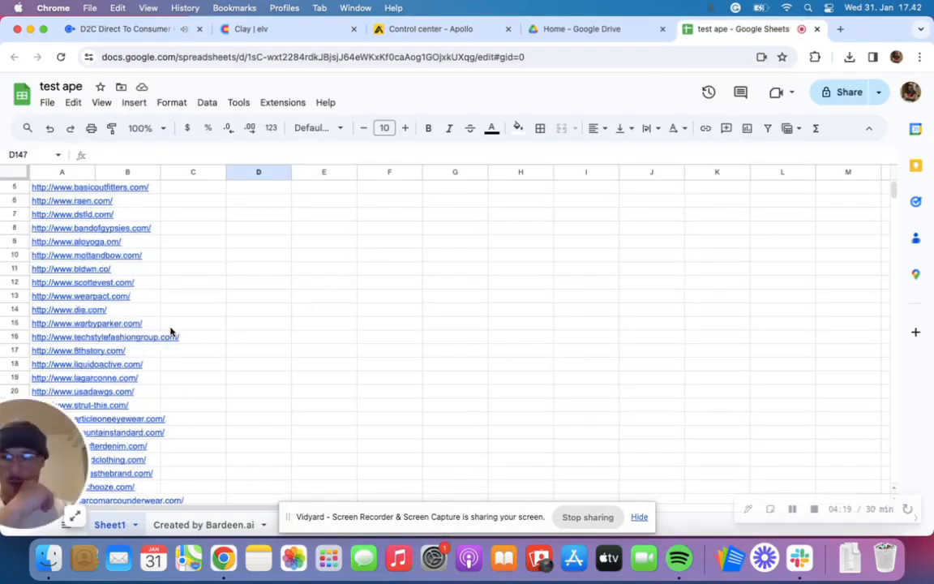
scroll(171, 331, down, 3)
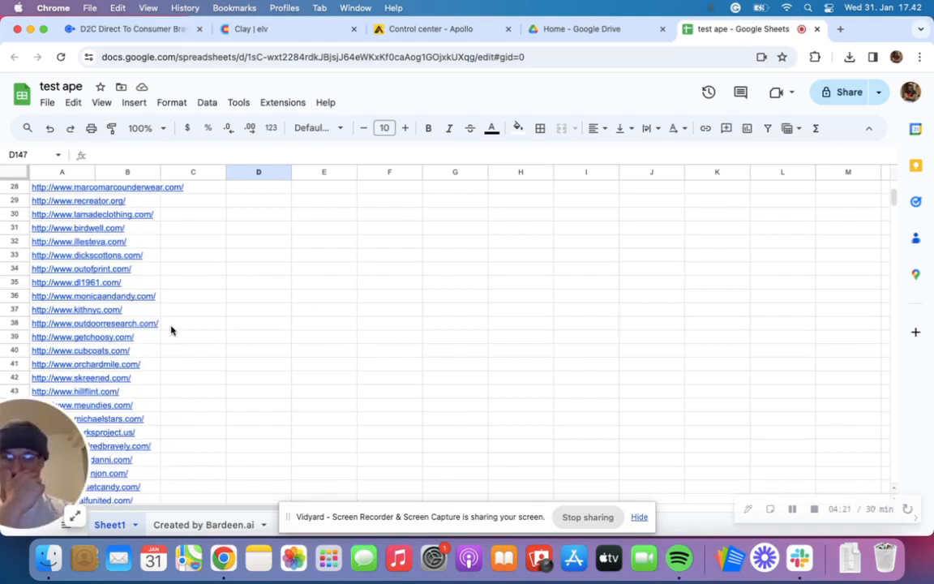
scroll(171, 330, down, 17)
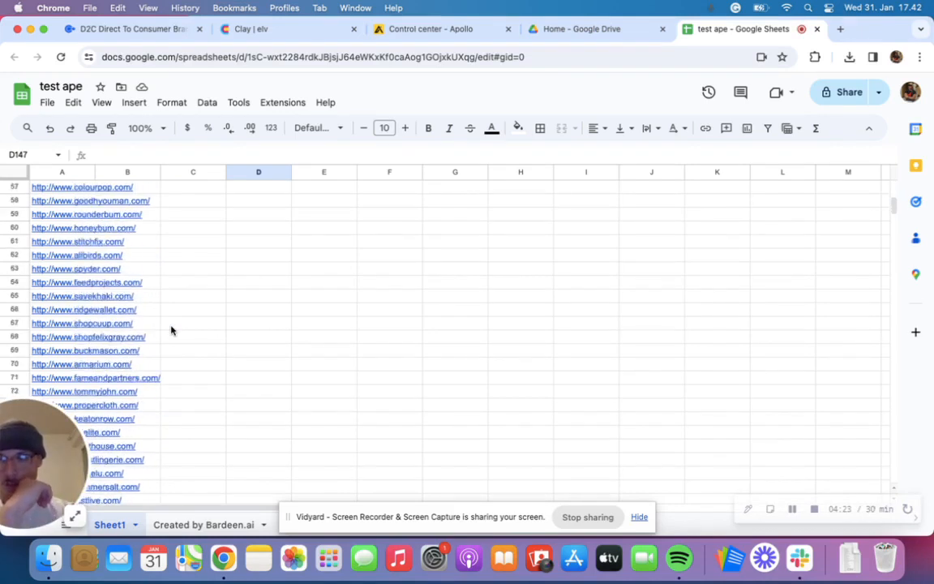
scroll(171, 330, down, 20)
scroll(171, 329, up, 8)
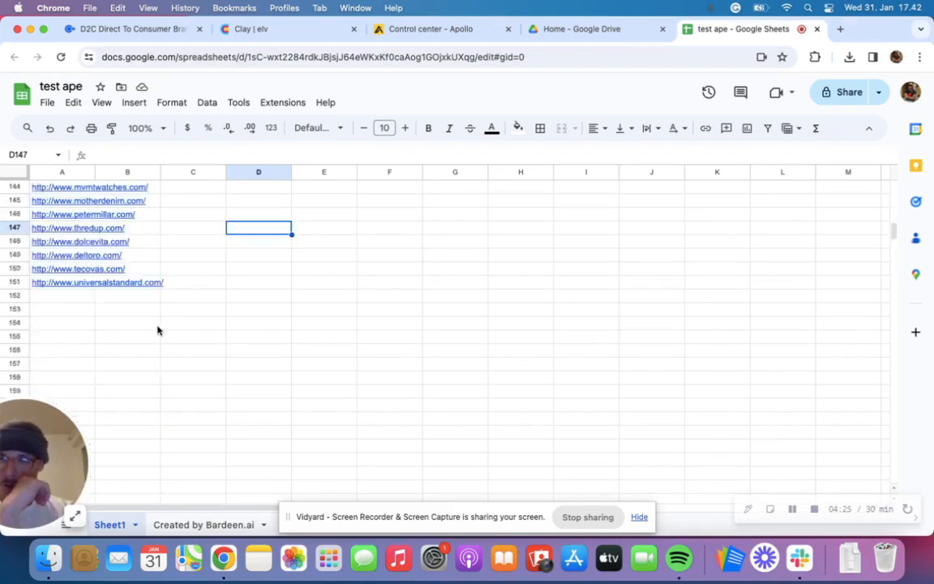
mouse_move(18, 287)
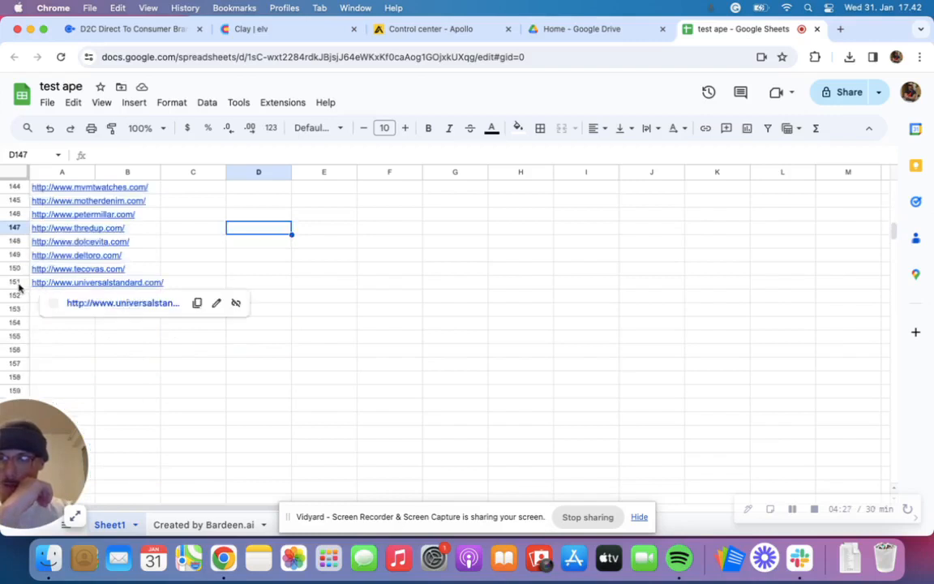
scroll(71, 278, up, 20)
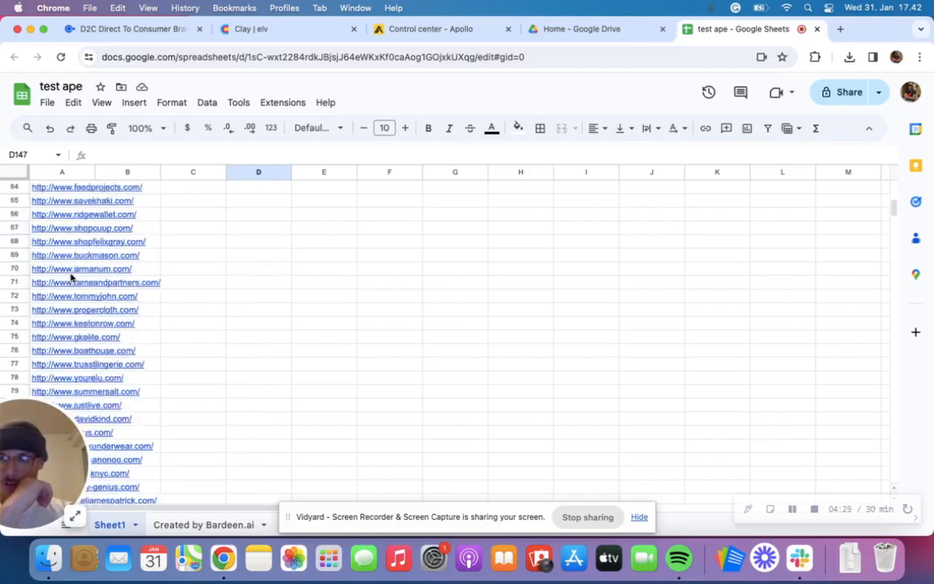
scroll(71, 278, up, 4)
mouse_move(74, 269)
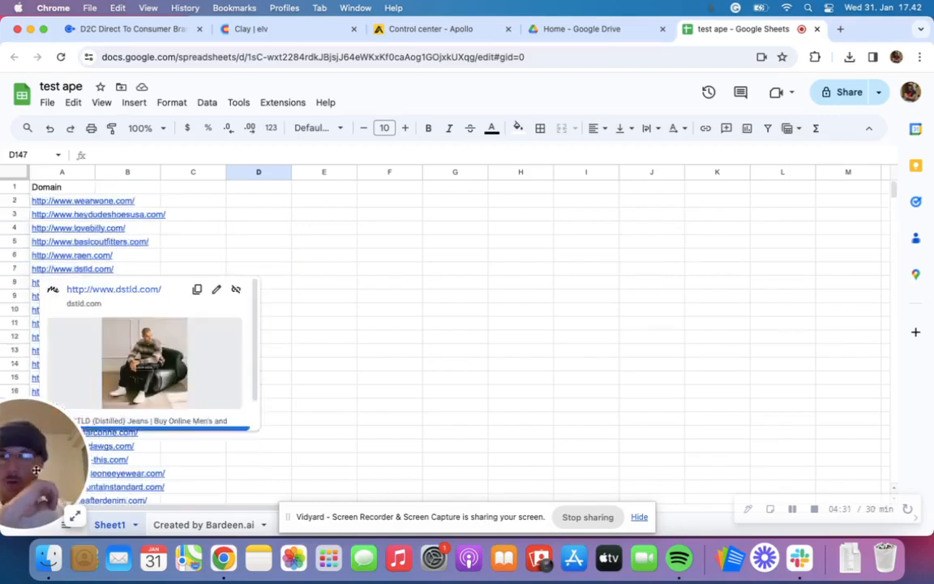
- Copy the sheet's entire Domain column and open the people search in Apollo
click(321, 328)
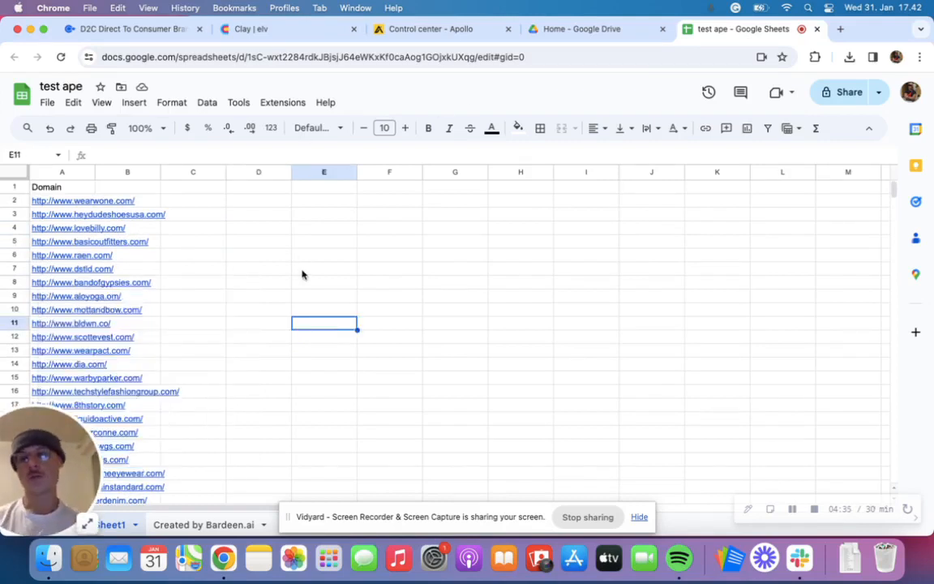
click(65, 172)
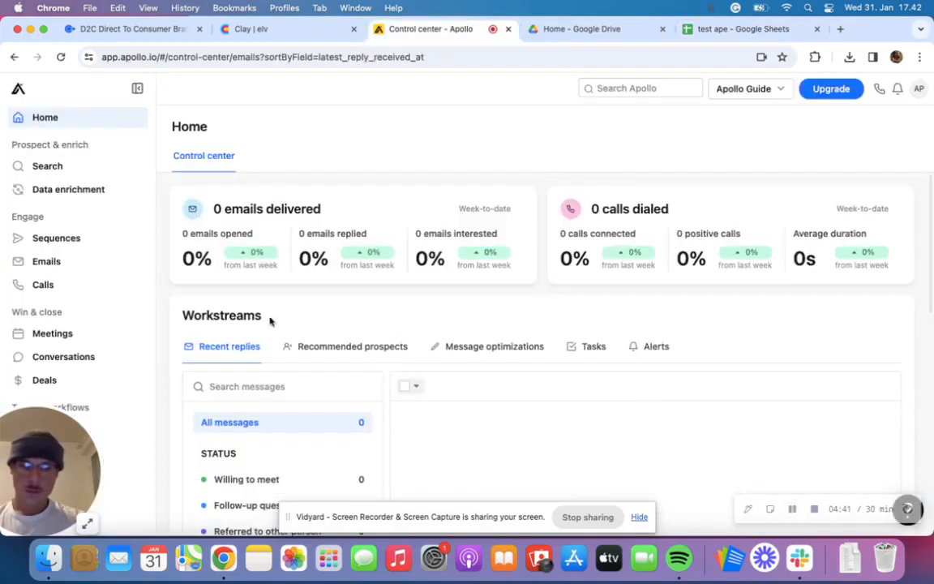
click(27, 168)
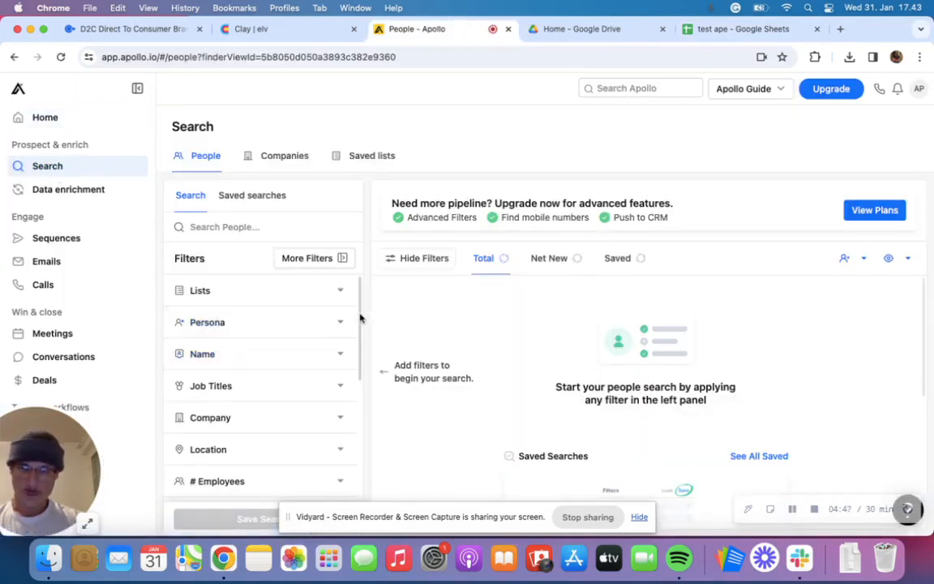
- Open the Company filter's include/exclude list and start editing the list of companies to include
scroll(358, 324, down, 3)
click(340, 326)
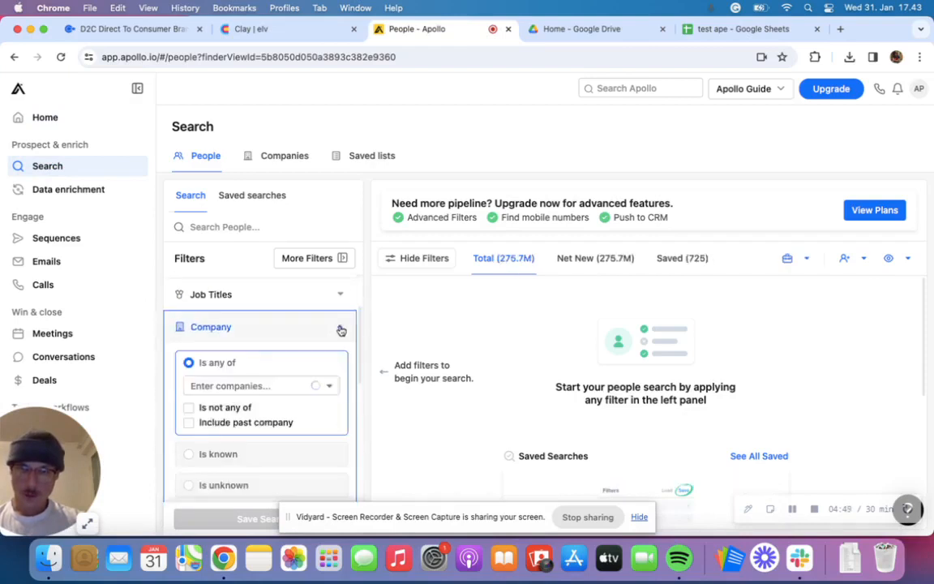
scroll(359, 389, down, 4)
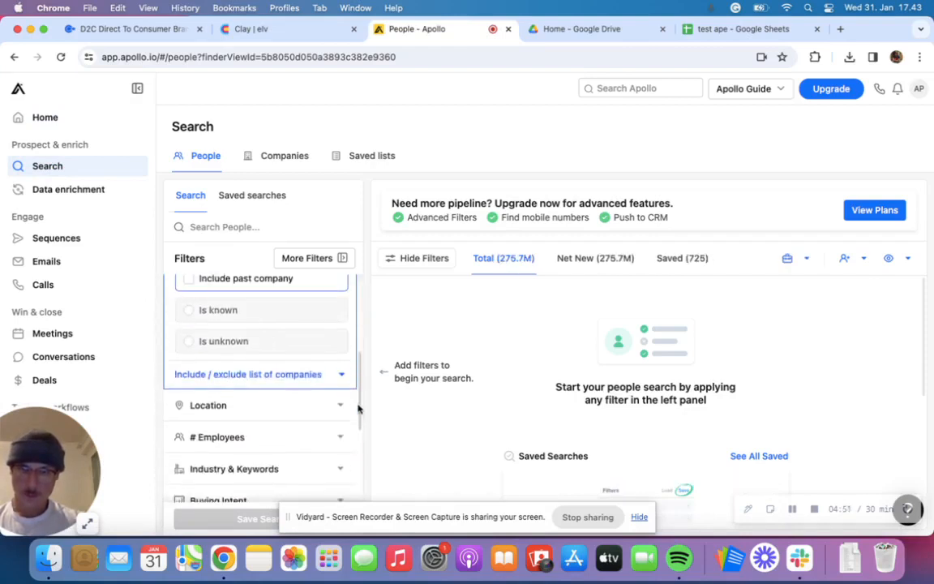
click(344, 375)
scroll(298, 364, down, 2)
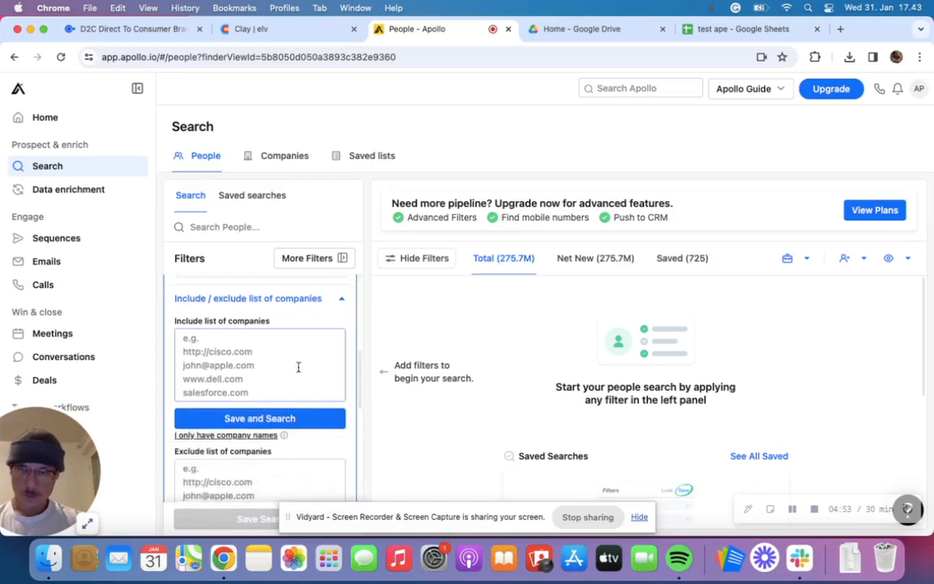
click(282, 361)
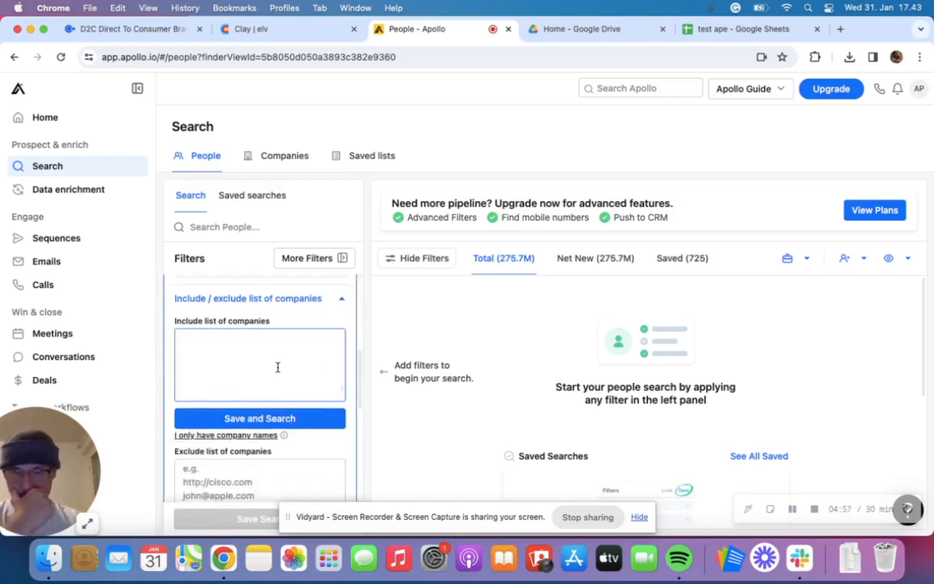
- Paste the copied domains into the included companies list, remove the "Domain" header line, and save and run the search
text(Domain http://www.wearwone.com/ http://www.heydudeshoesusa.com/ http://www.lovebilly.com/)
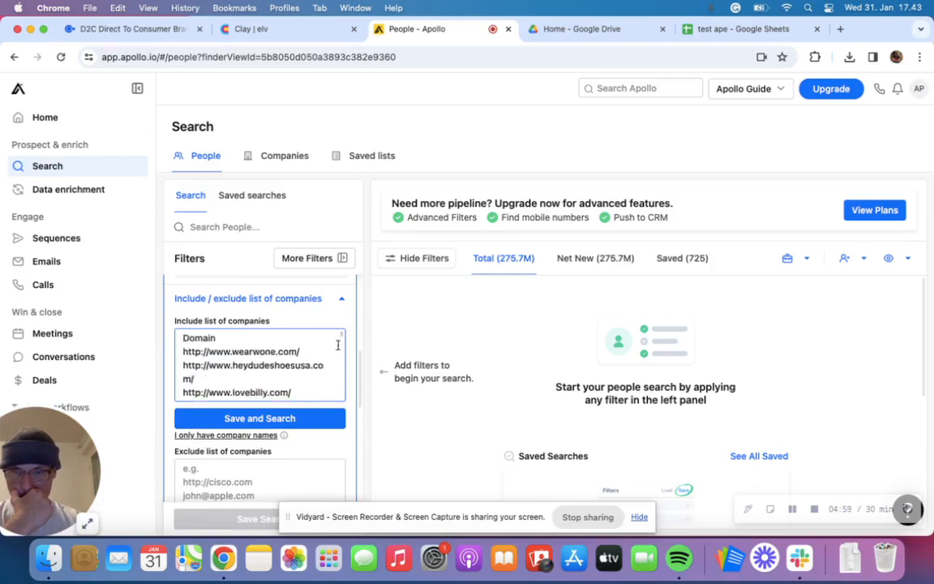
key(super+z)
text(Domain http://www.wearwone.com/ http://www.heydudeshoesusa.com/ http://www.lovebilly.com/)
key(BackSpace)
key(BackSpace)
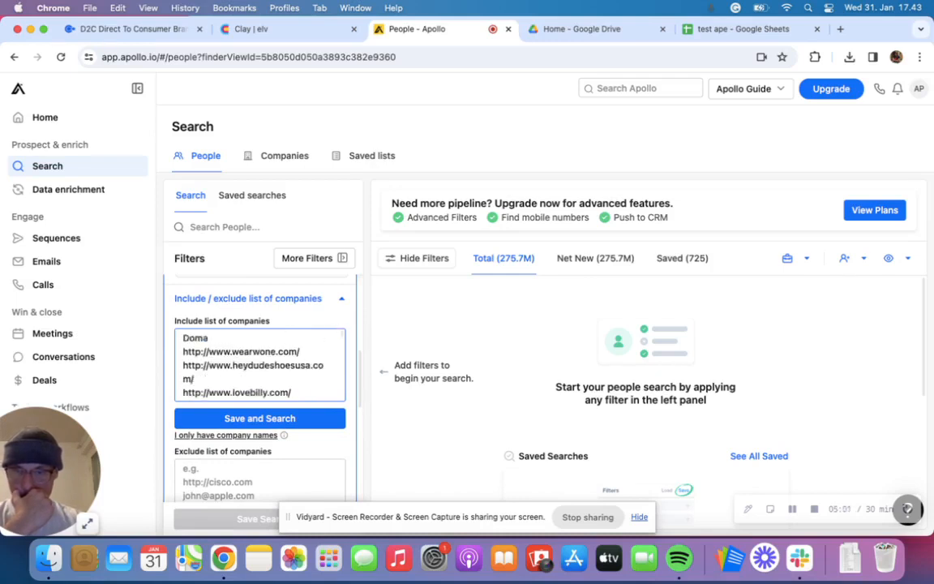
key(BackSpace)
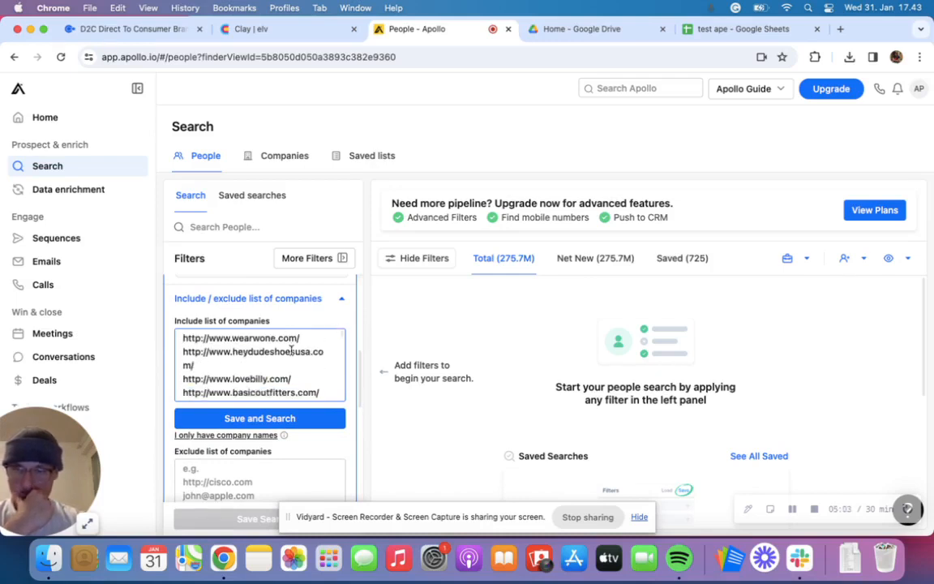
scroll(292, 350, down, 15)
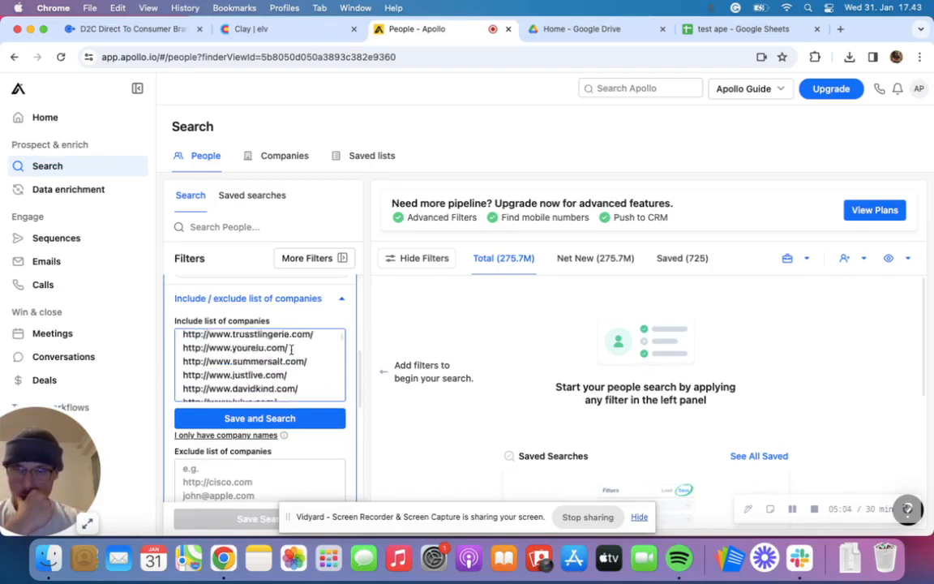
click(298, 418)
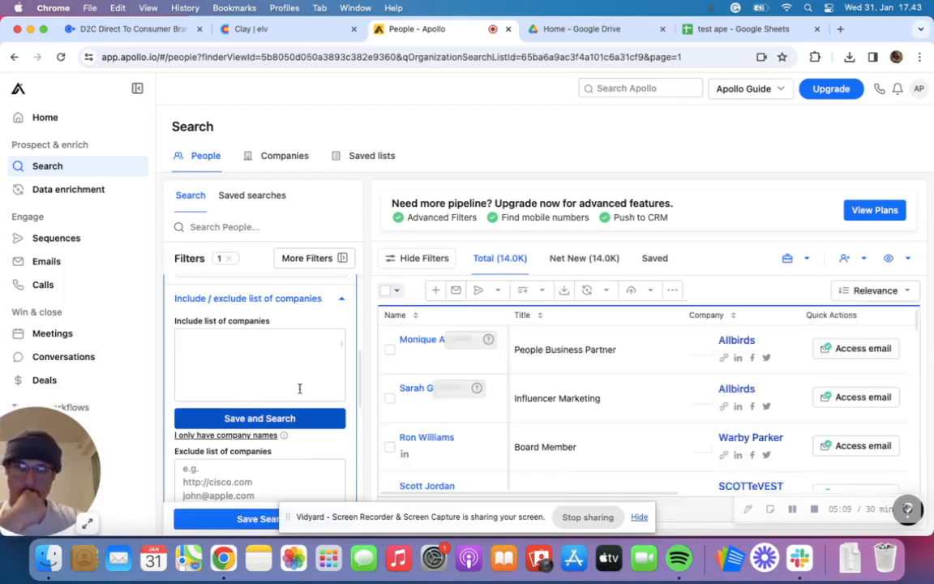
key(super+v)
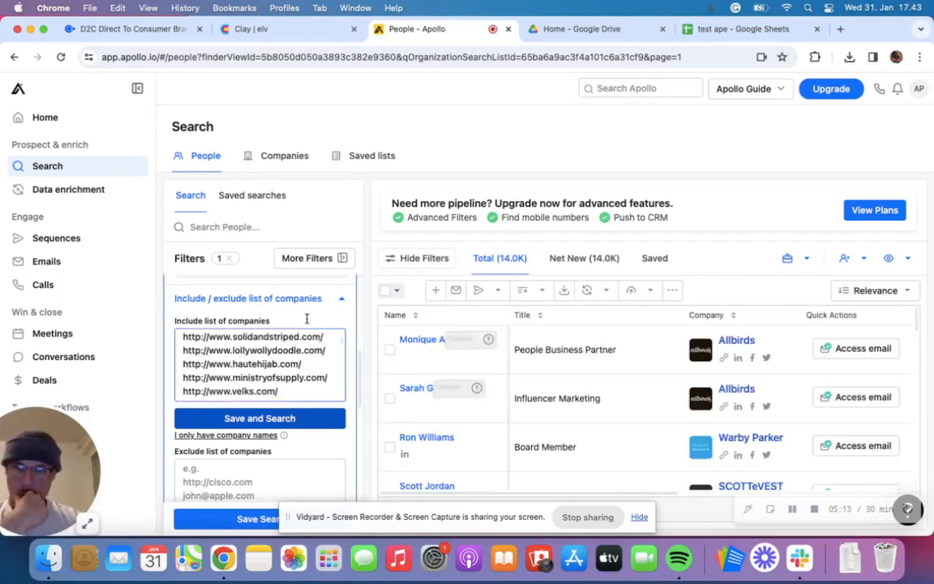
scroll(308, 324, up, 5)
scroll(307, 323, up, 5)
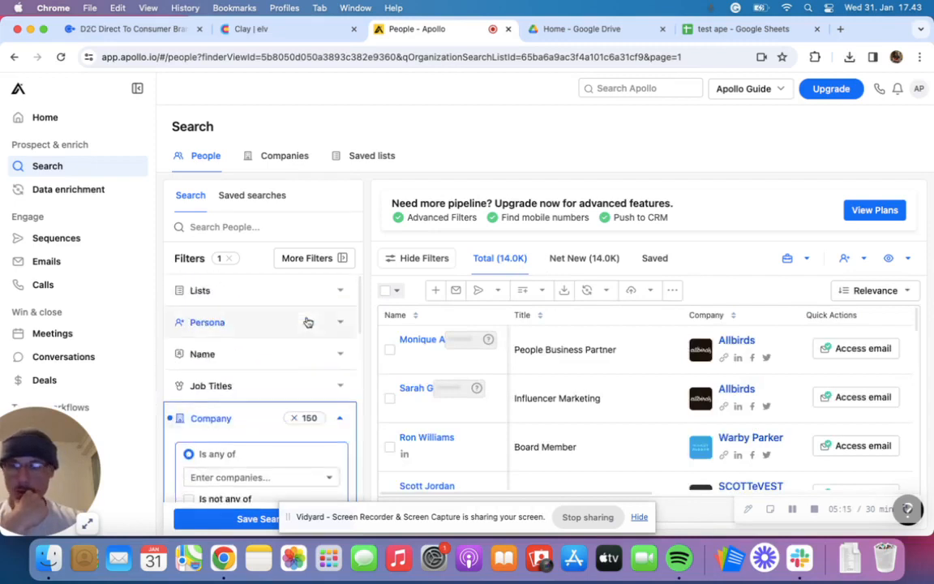
click(796, 509)
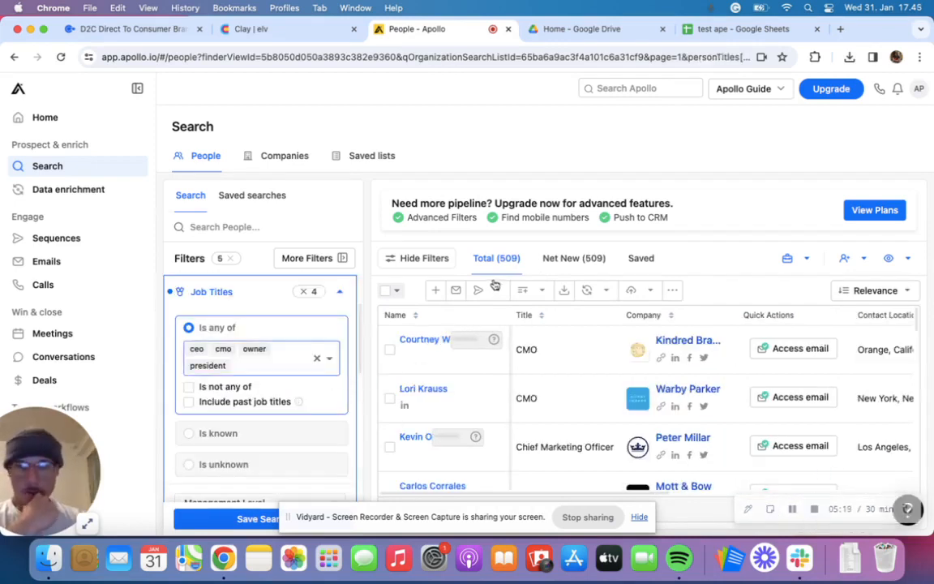
- Restrict the people search to contacts with a Verified business email and show the total results
scroll(312, 349, down, 10)
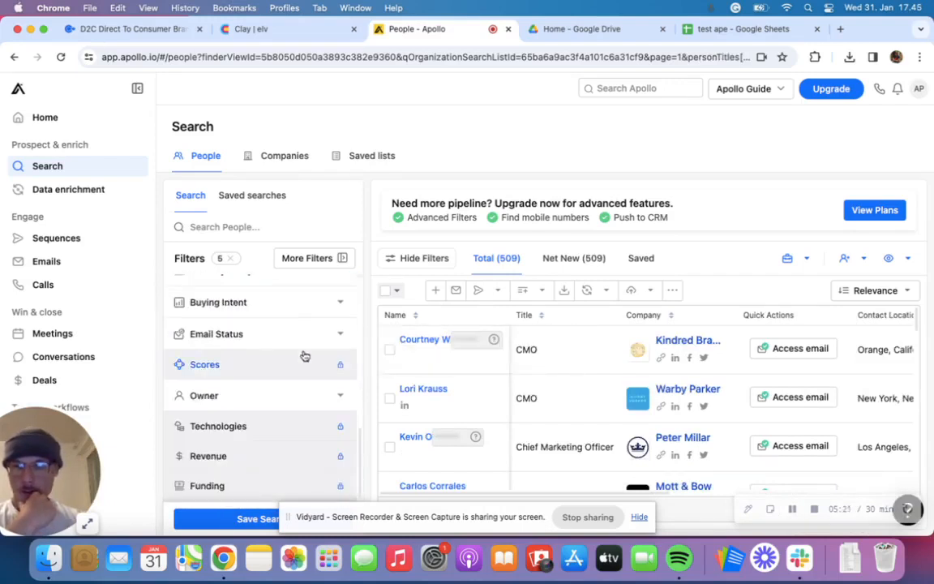
scroll(304, 355, up, 5)
scroll(303, 356, down, 3)
scroll(328, 385, up, 1)
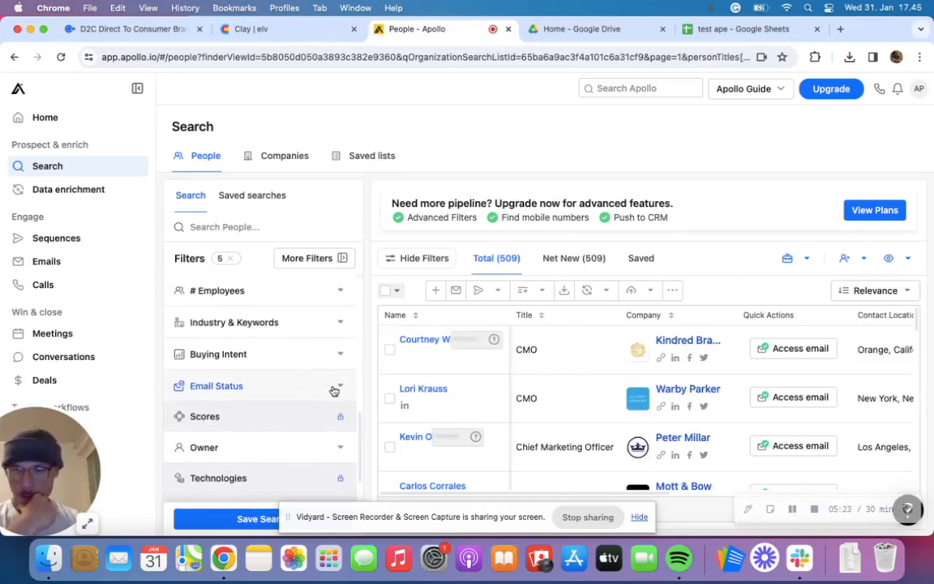
click(337, 389)
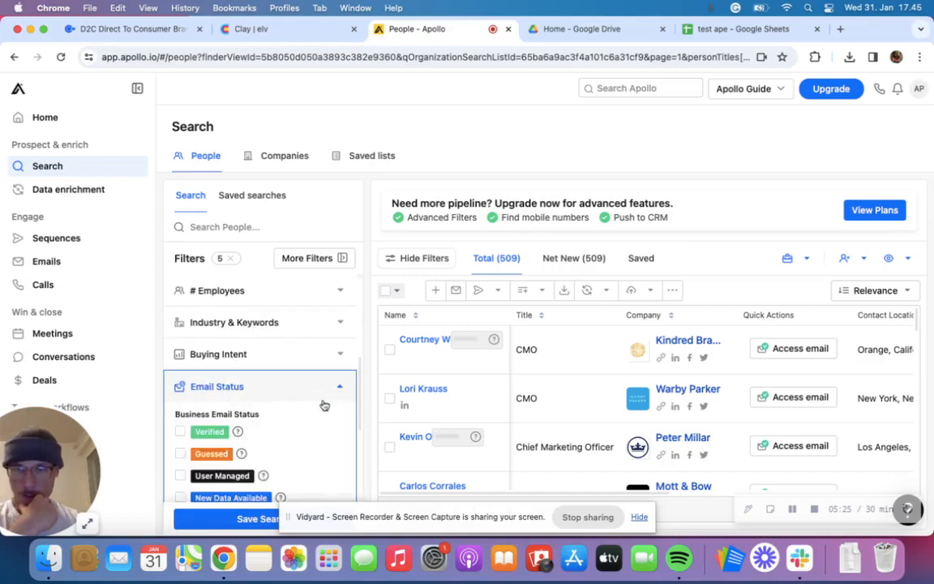
click(180, 433)
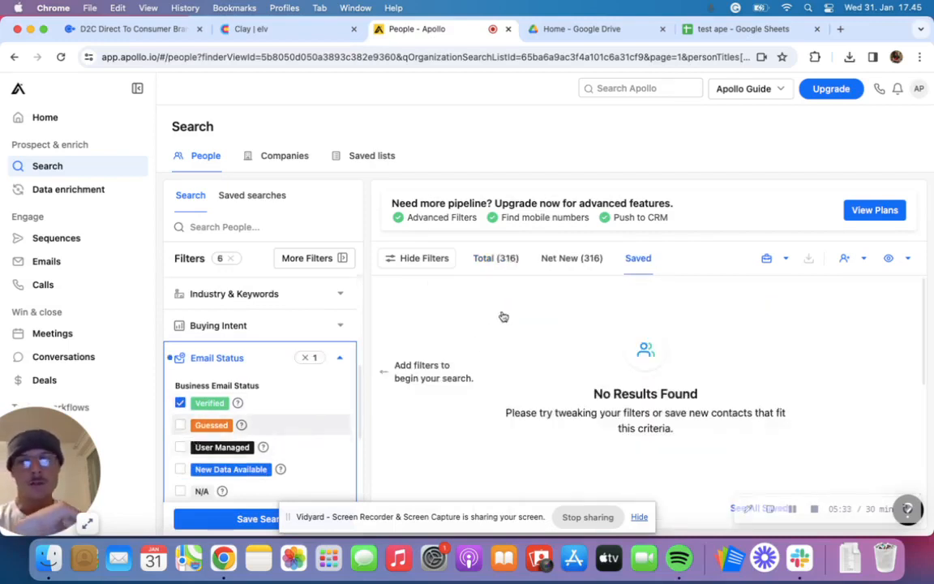
click(505, 258)
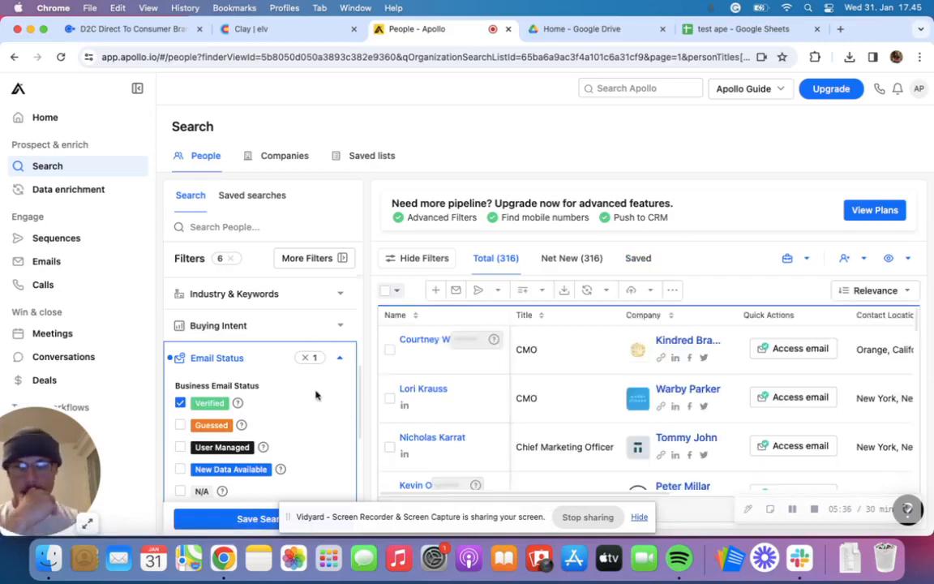
scroll(250, 333, up, 5)
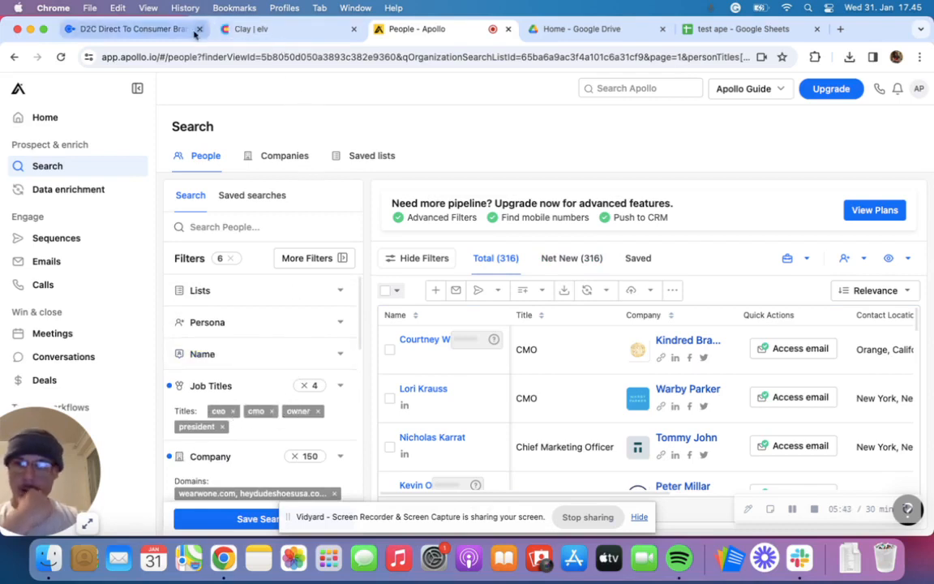
- Switch to Clay and start a new table to reach the company import options
click(260, 34)
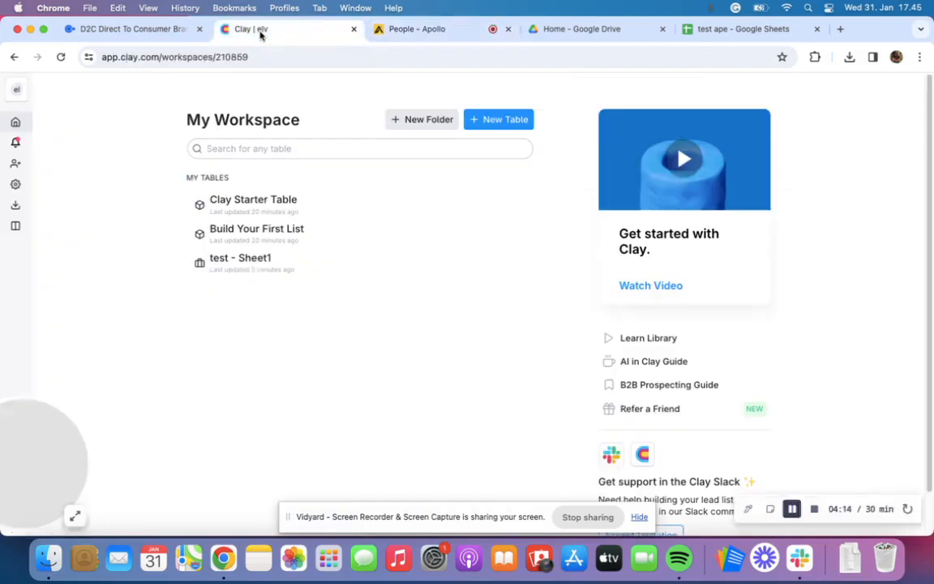
click(496, 123)
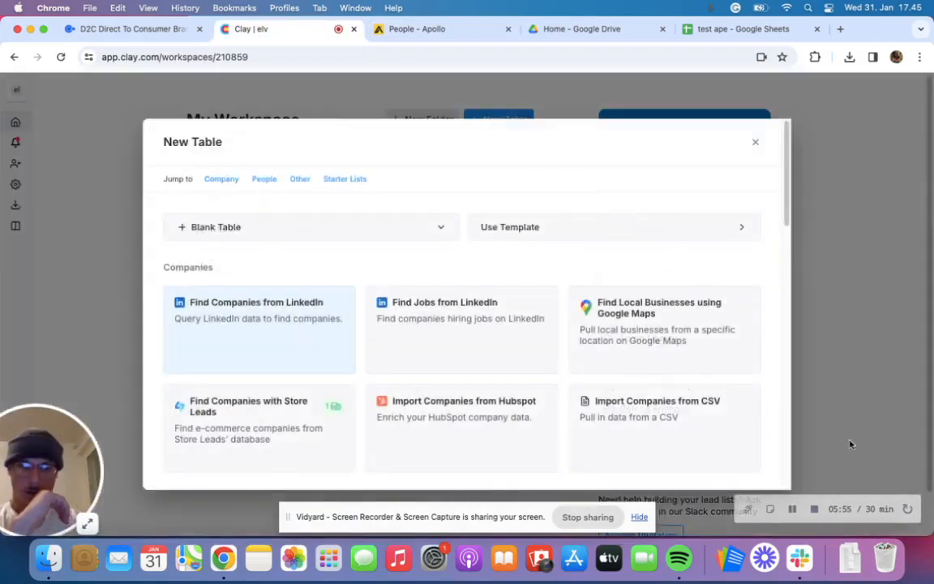
scroll(646, 361, down, 1)
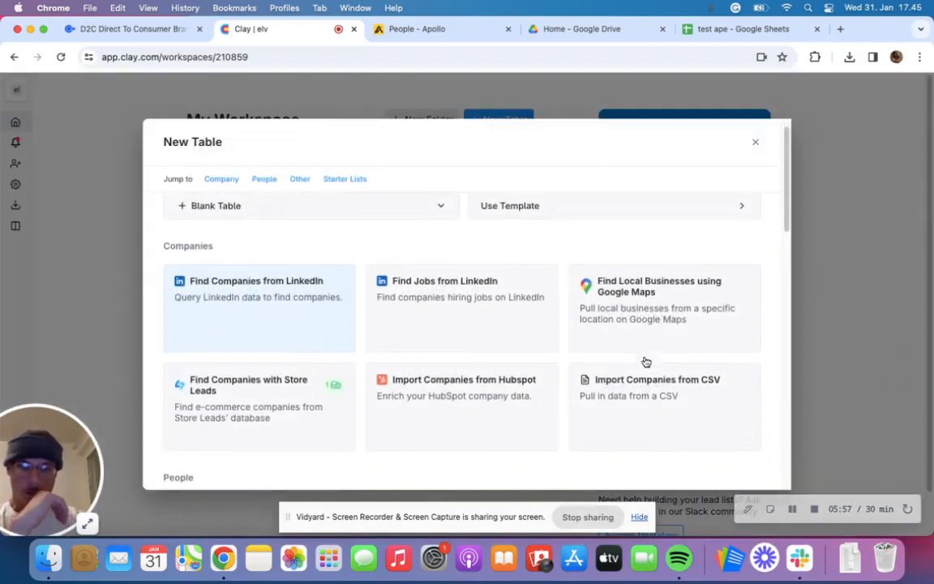
- Return to the "test ape" spreadsheet and download Sheet1 as a comma-separated values (.csv) file
click(752, 30)
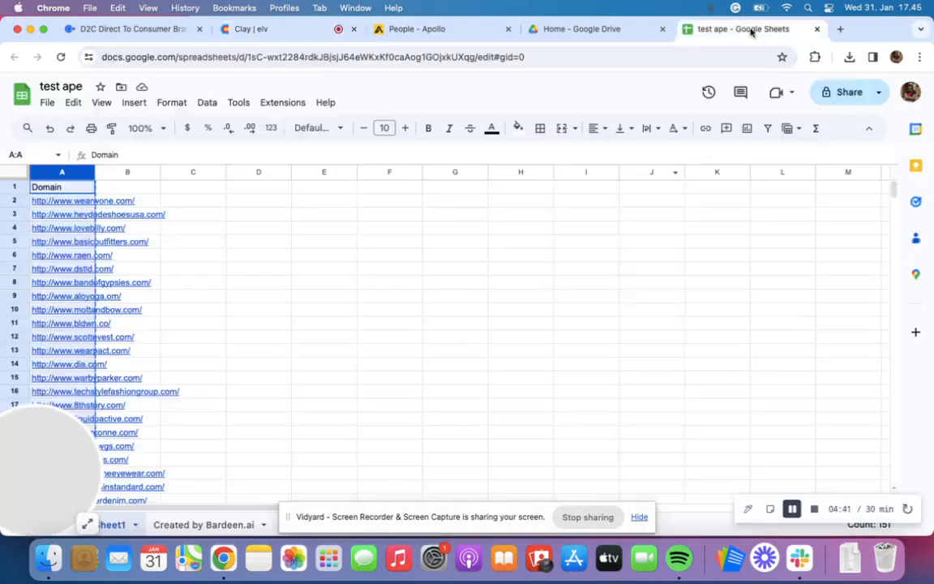
click(48, 105)
mouse_move(173, 265)
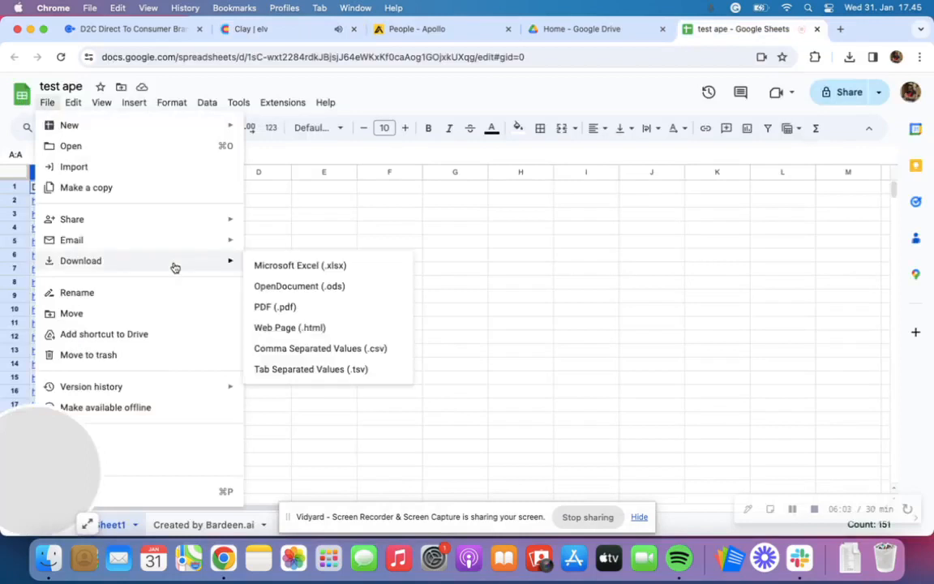
click(366, 350)
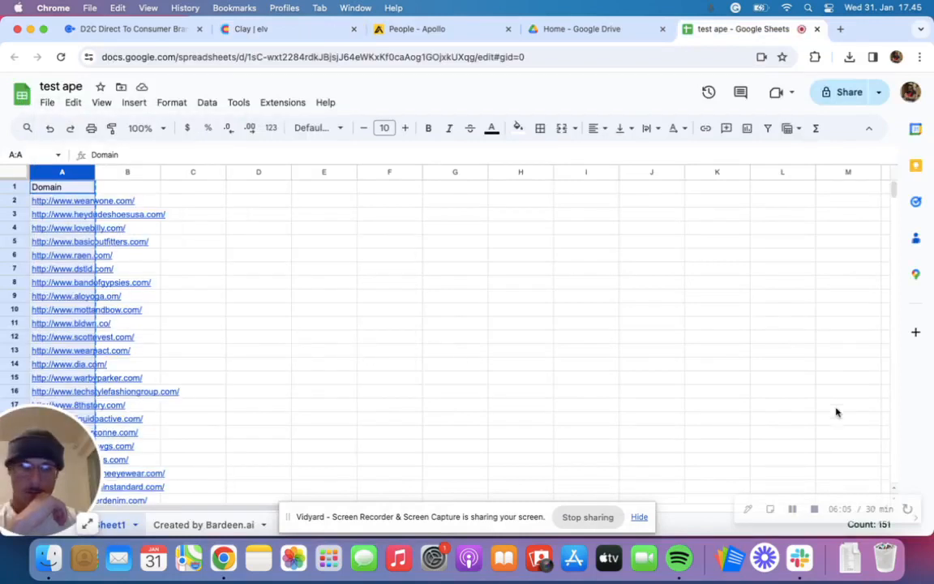
click(792, 508)
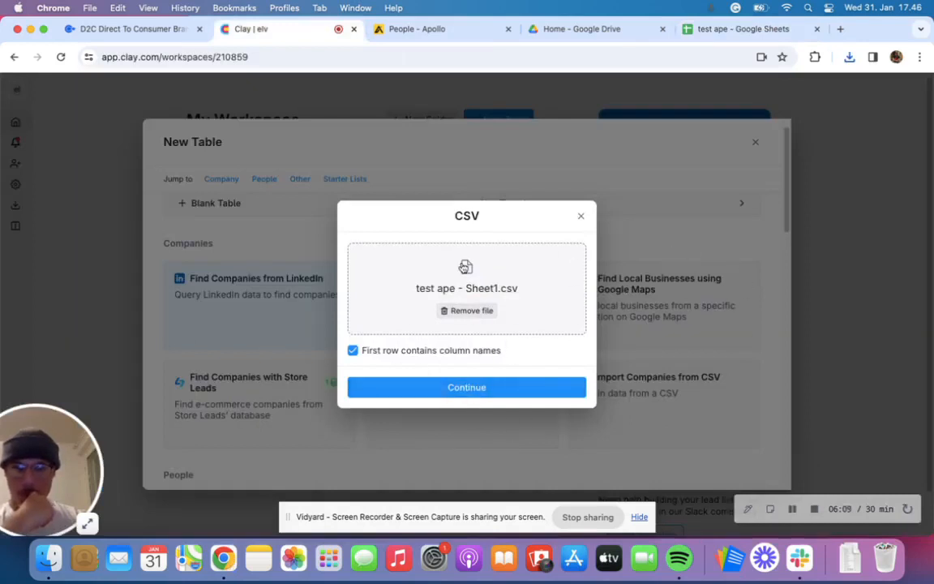
- Import "test ape - Sheet1.csv" into a new blank table in Clay
click(478, 393)
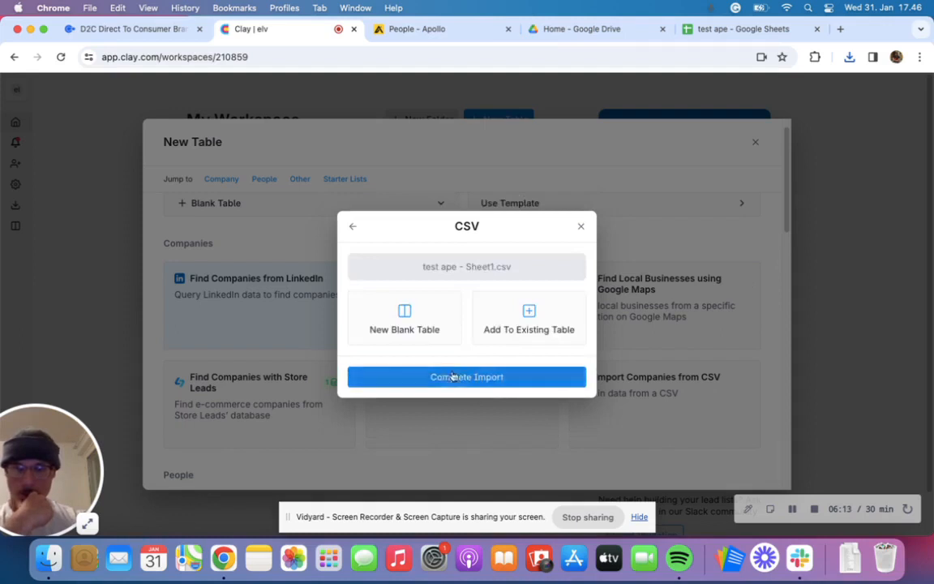
click(397, 330)
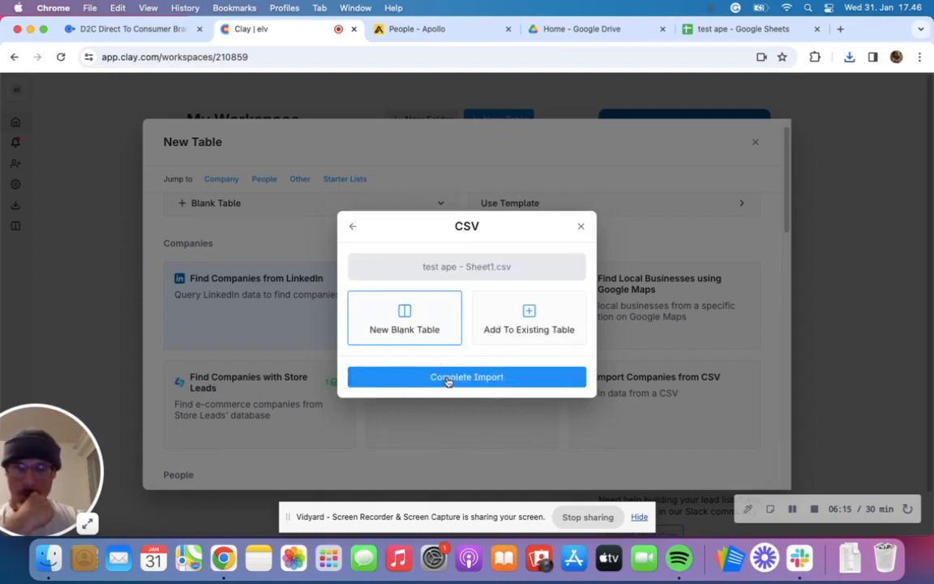
click(448, 379)
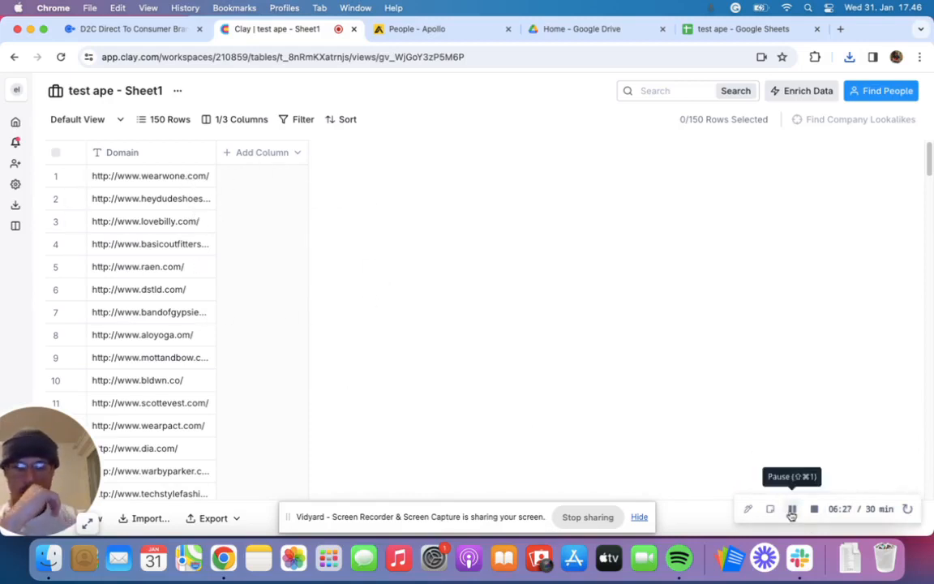
- Open the LinkedIn people finder for the imported table and show its companies as a comma-separated list
click(869, 93)
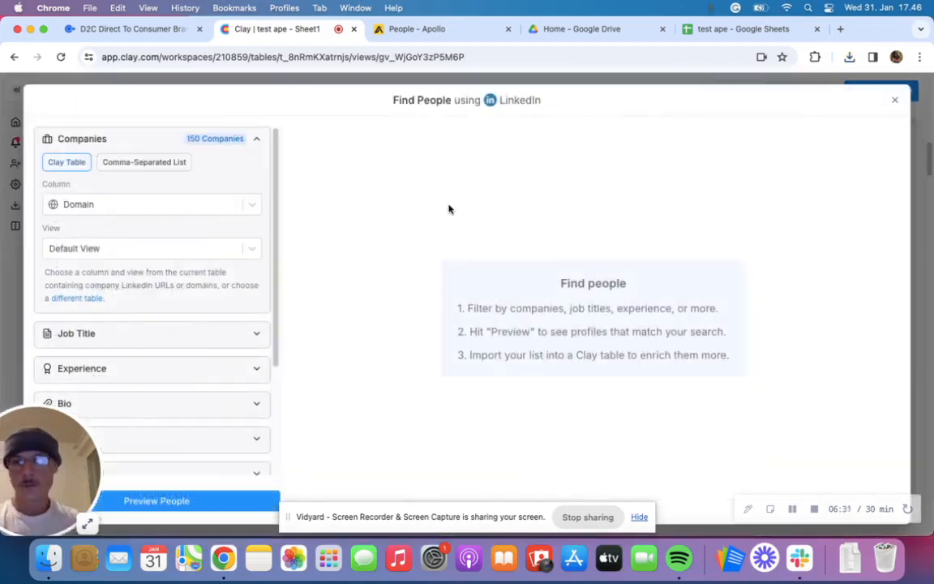
click(153, 171)
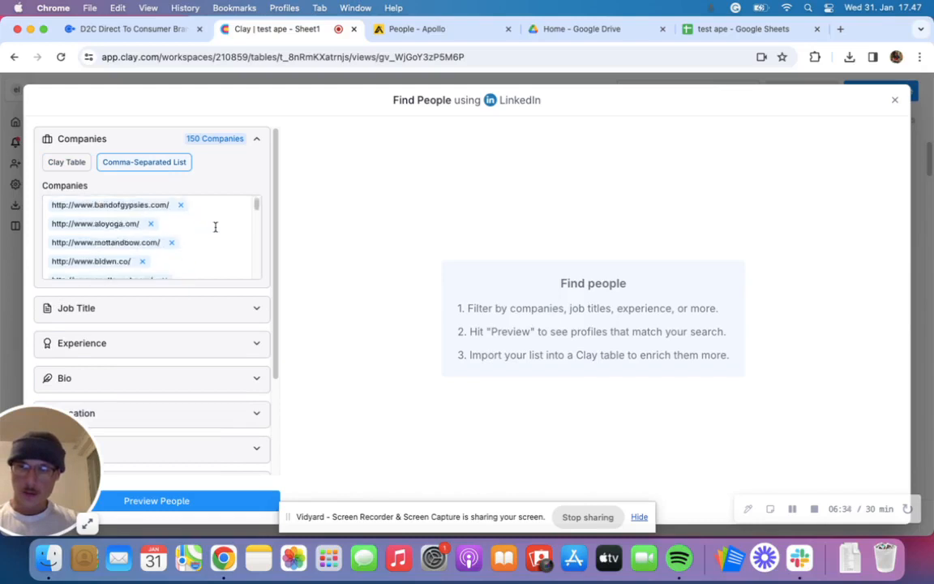
scroll(214, 227, down, 5)
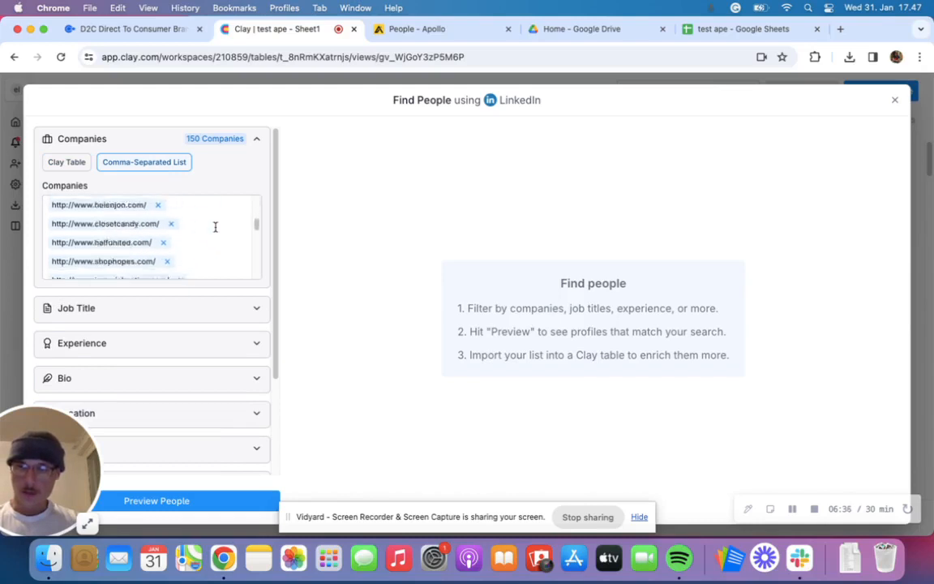
- Add CEO, cmo and owner to the included job titles of the people search
click(252, 309)
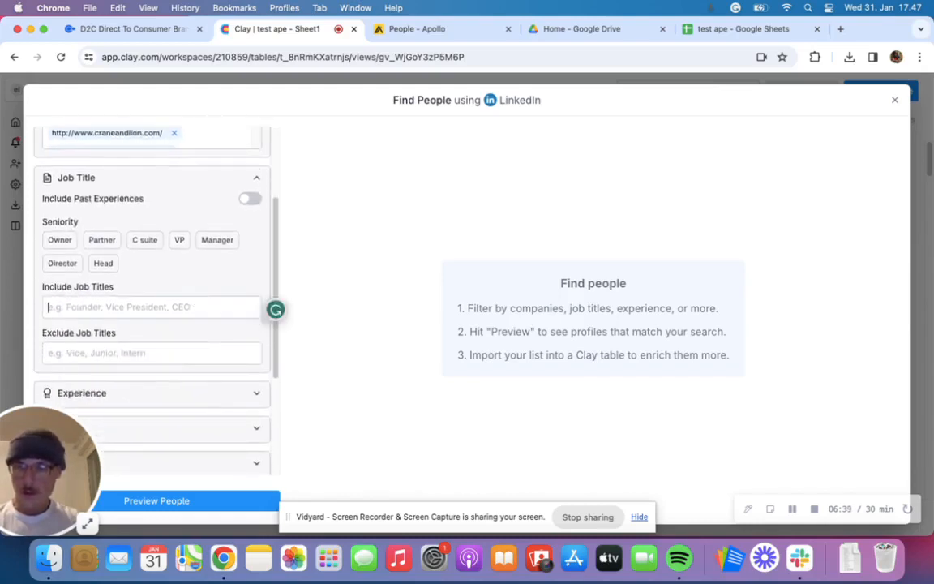
text(ceo)
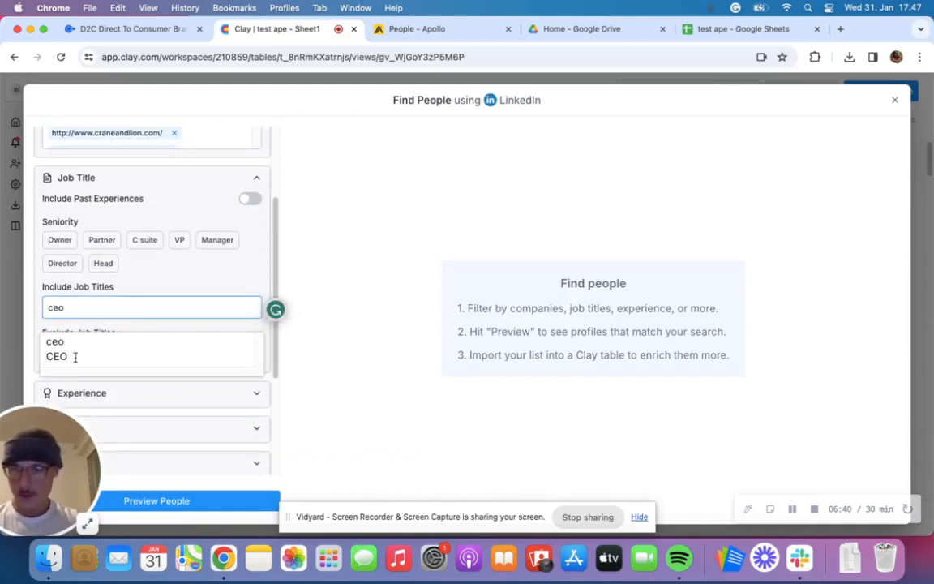
click(75, 357)
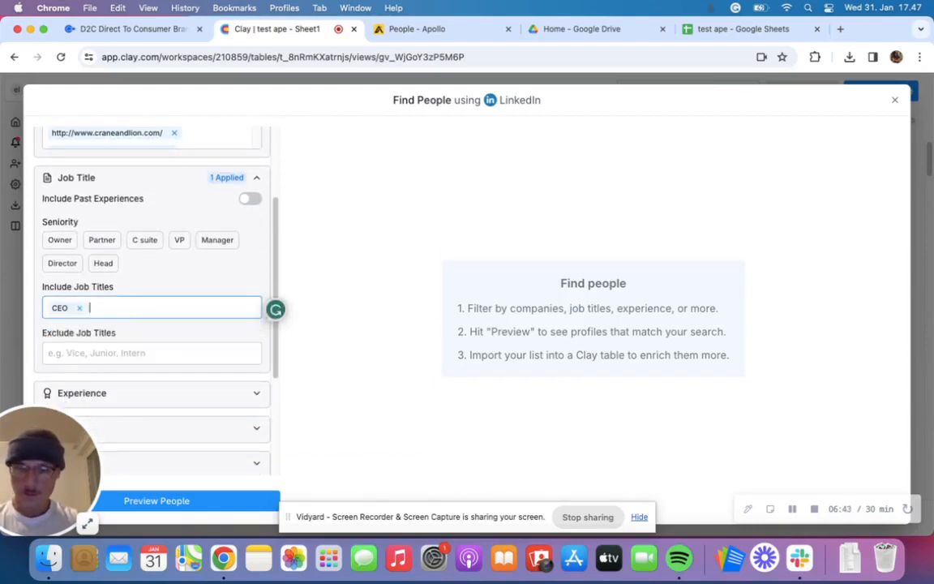
text(cmo)
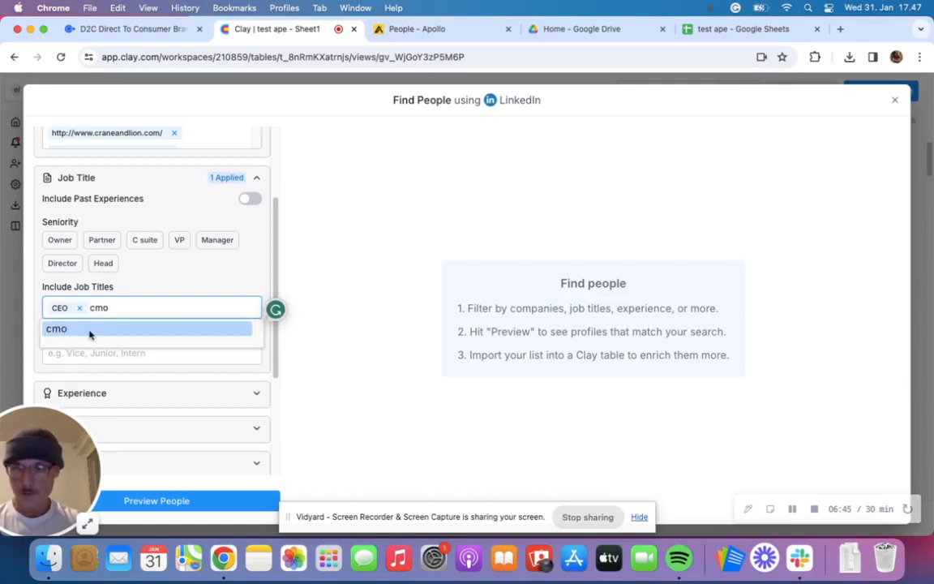
click(90, 331)
text(o)
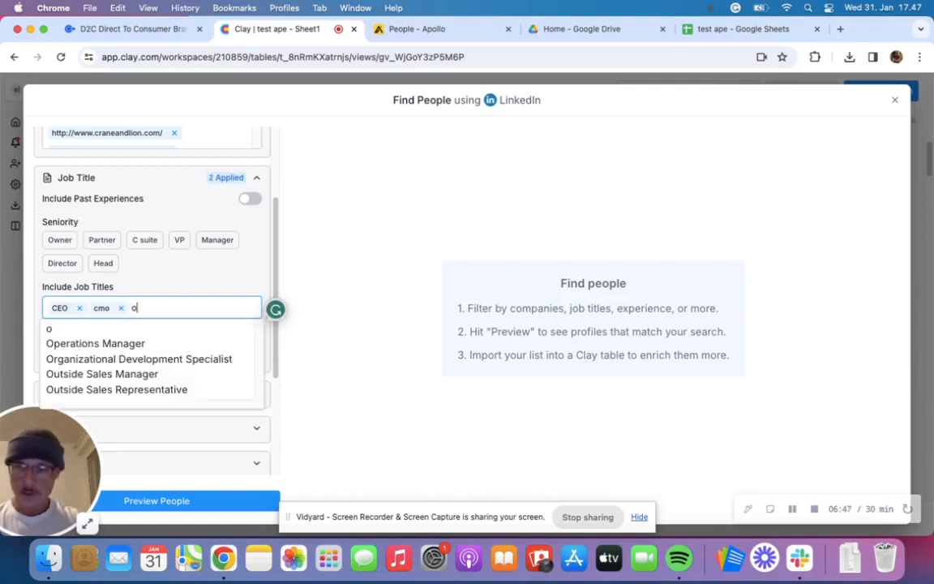
text(wner)
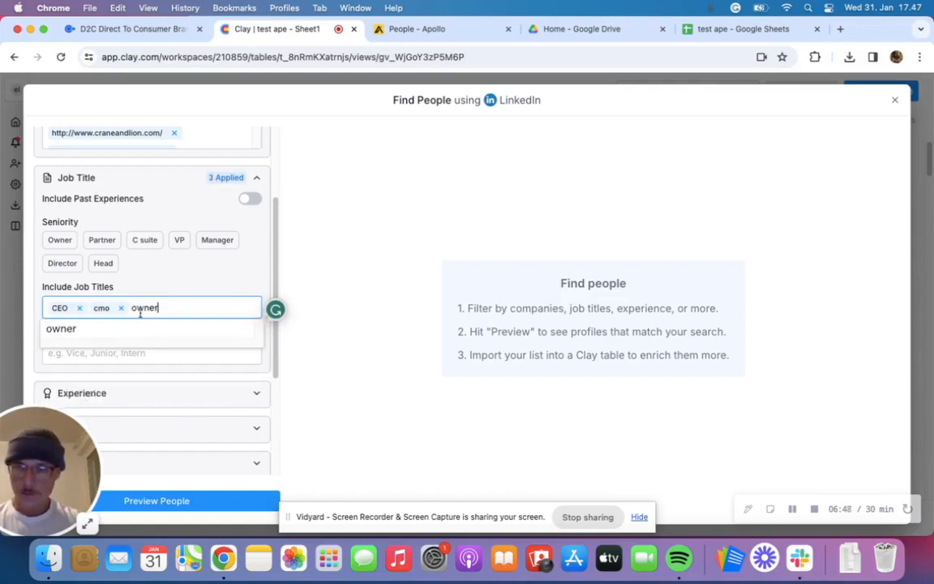
click(84, 332)
- Extend the included job titles with President, founder and Co-Founder
text(president)
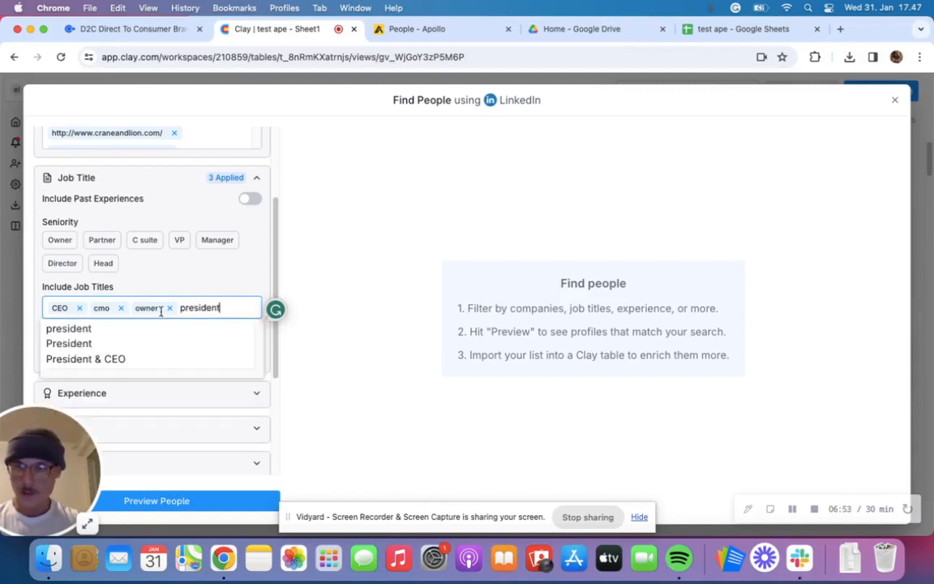
click(90, 344)
text(founder)
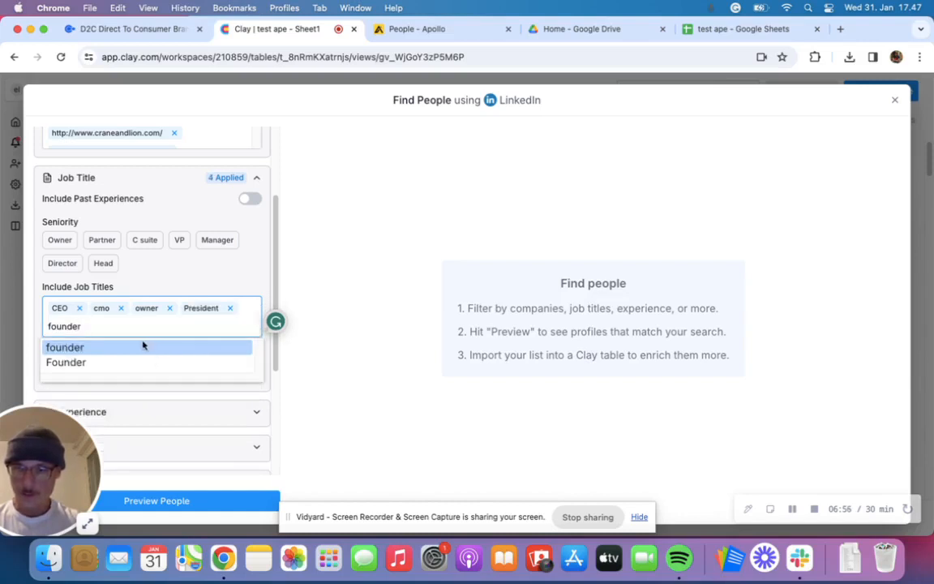
click(142, 343)
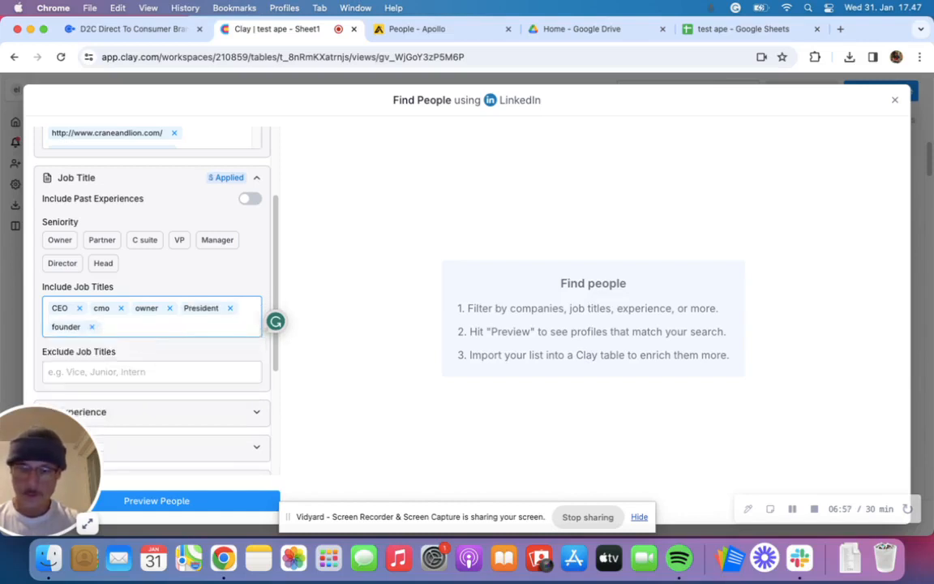
text(co-founder)
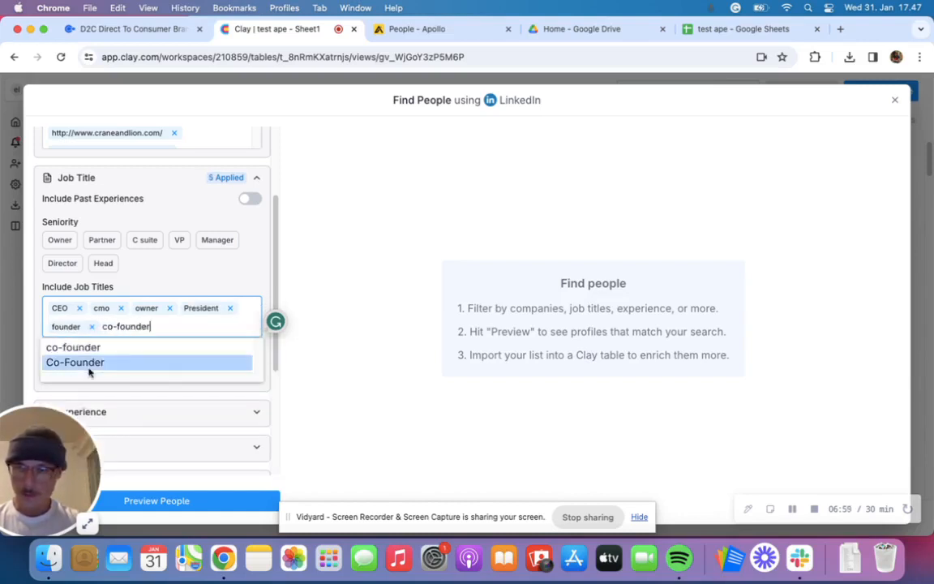
click(88, 364)
- Exclude the job title "intern" from the people search
scroll(150, 357, down, 1)
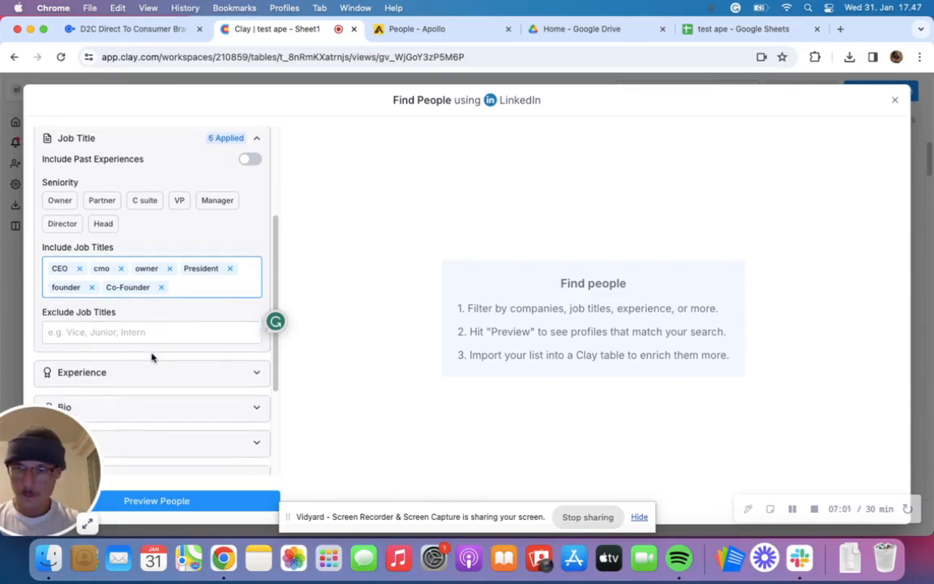
click(124, 333)
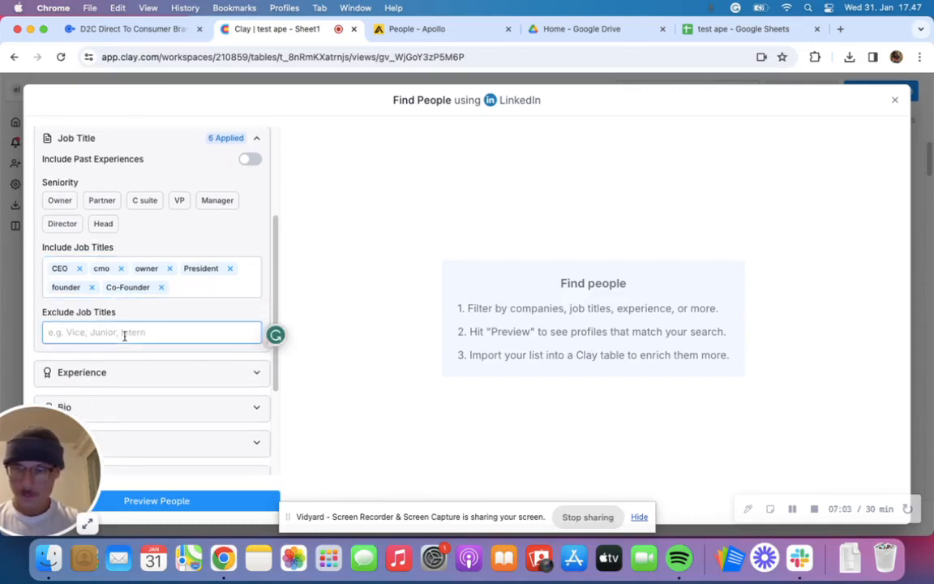
text(intern)
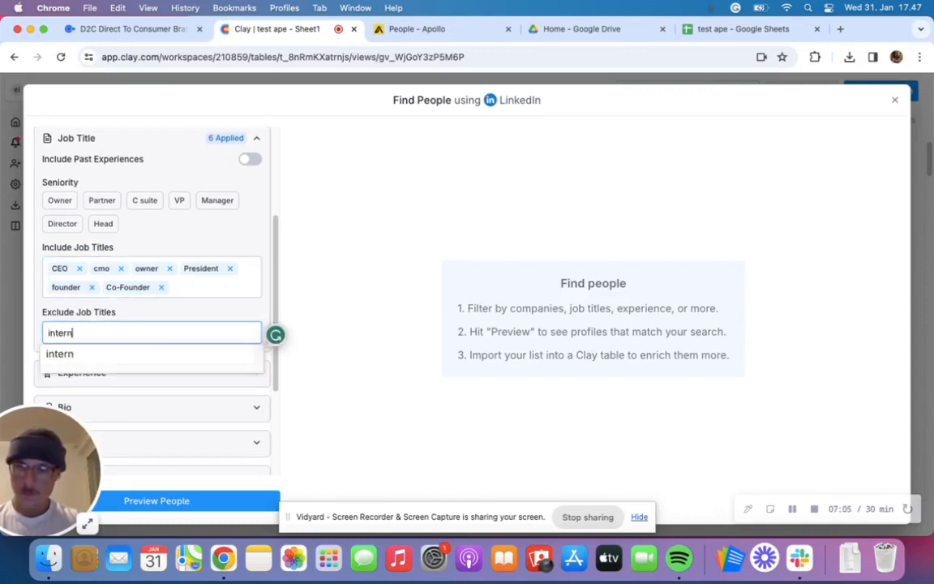
click(71, 354)
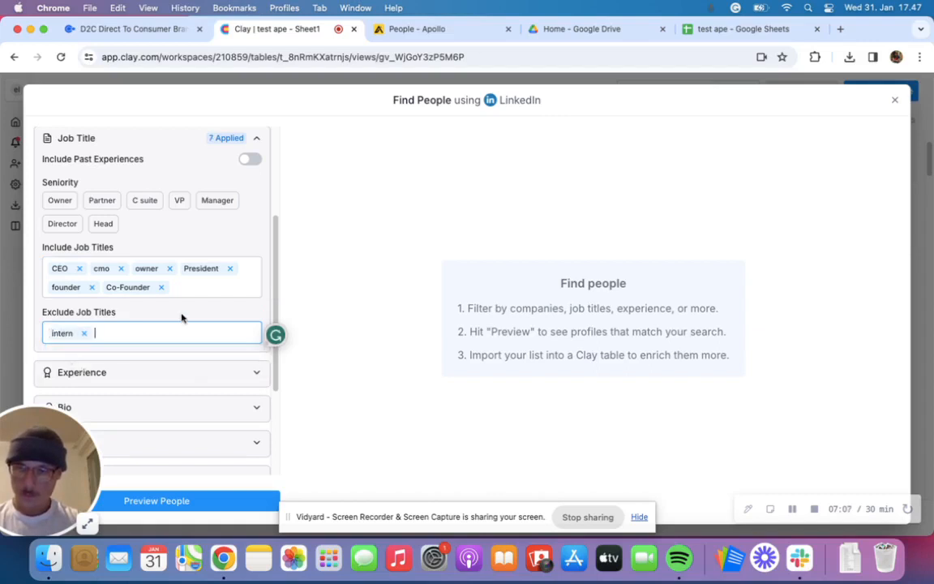
- Preview the people matching the company and job title filters, including their LinkedIn URLs
scroll(182, 318, down, 4)
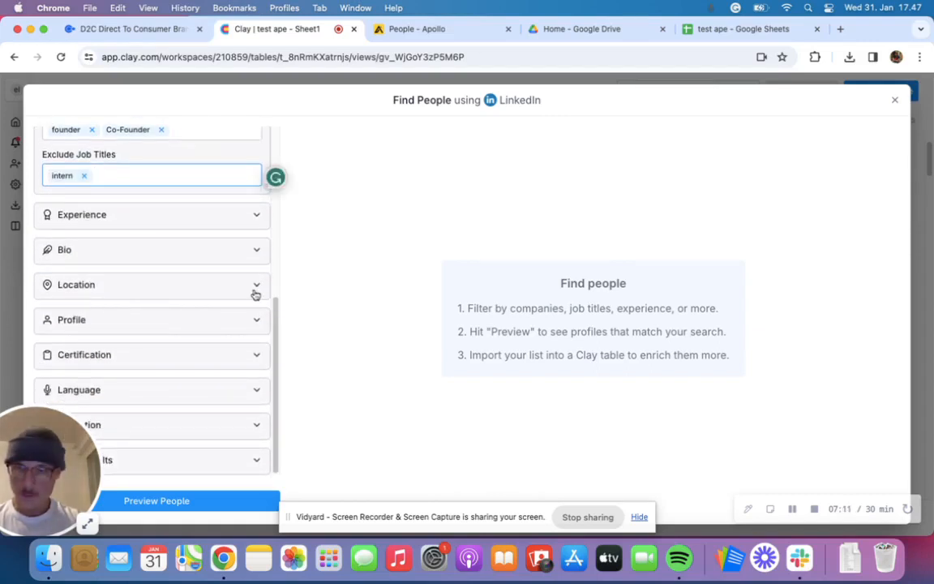
drag(28, 432, 24, 355)
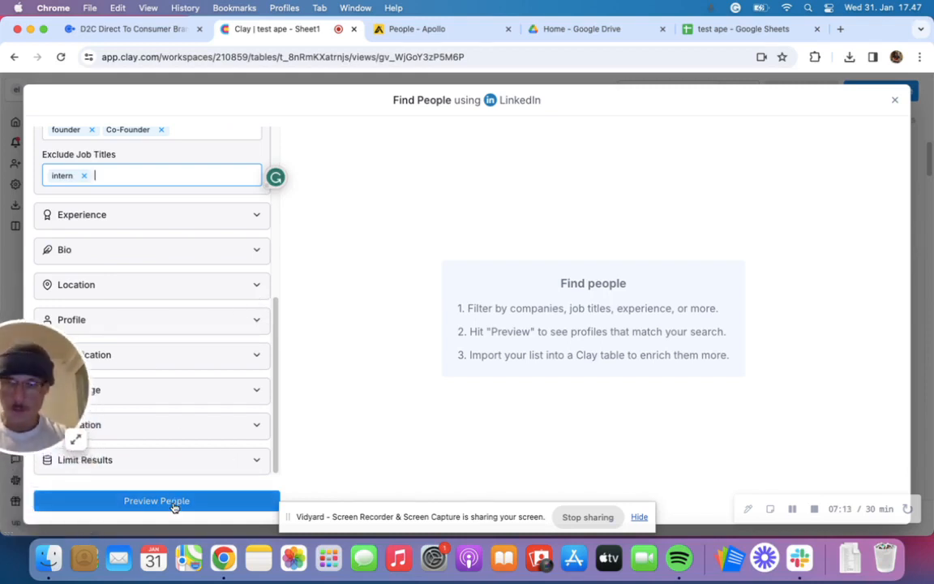
click(173, 502)
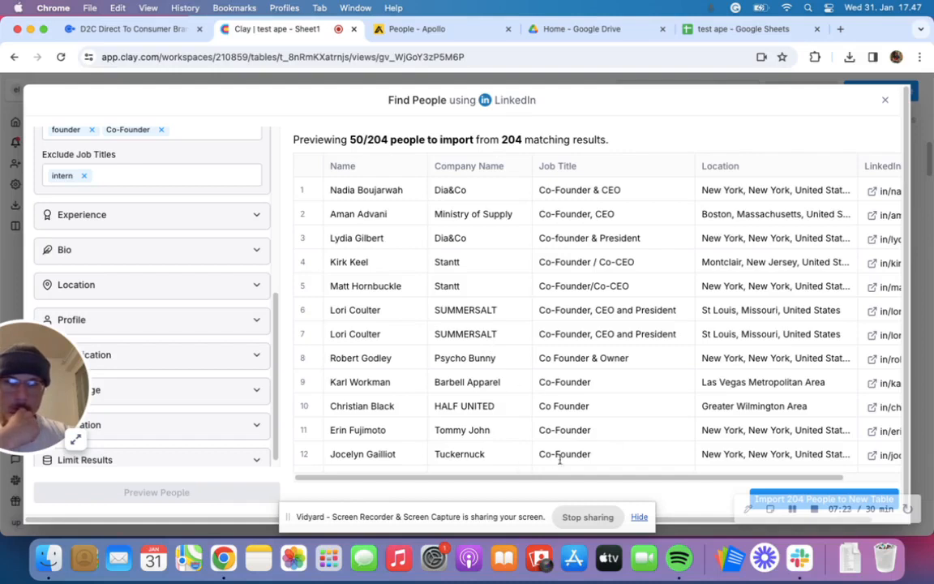
scroll(568, 462, right, 3)
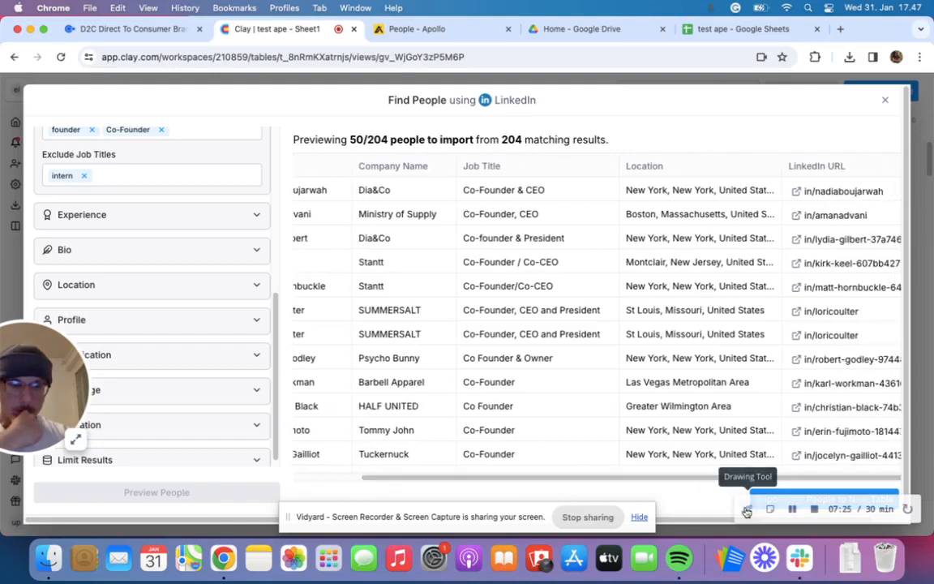
- Import the previewed people into a new table with Work Email as the only additional enrichment
click(789, 494)
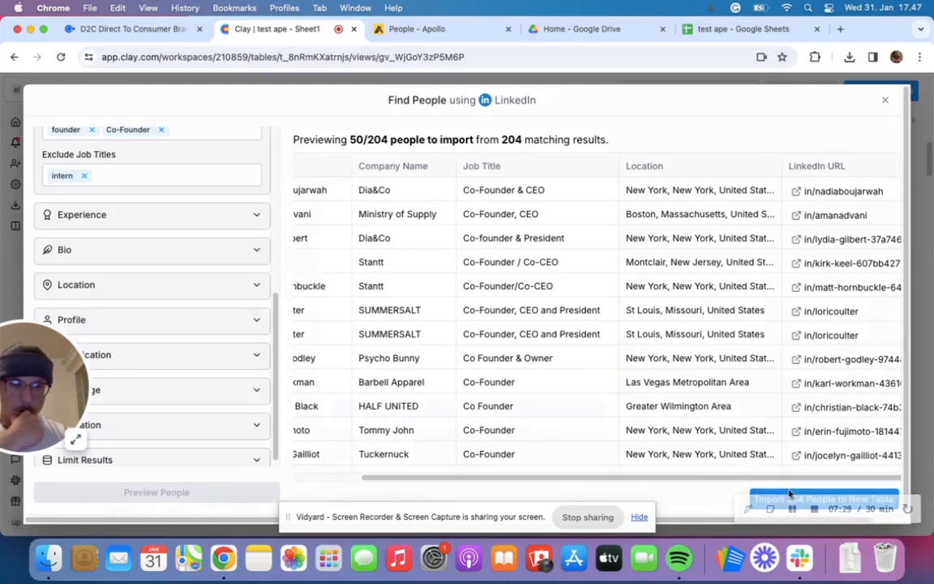
click(340, 260)
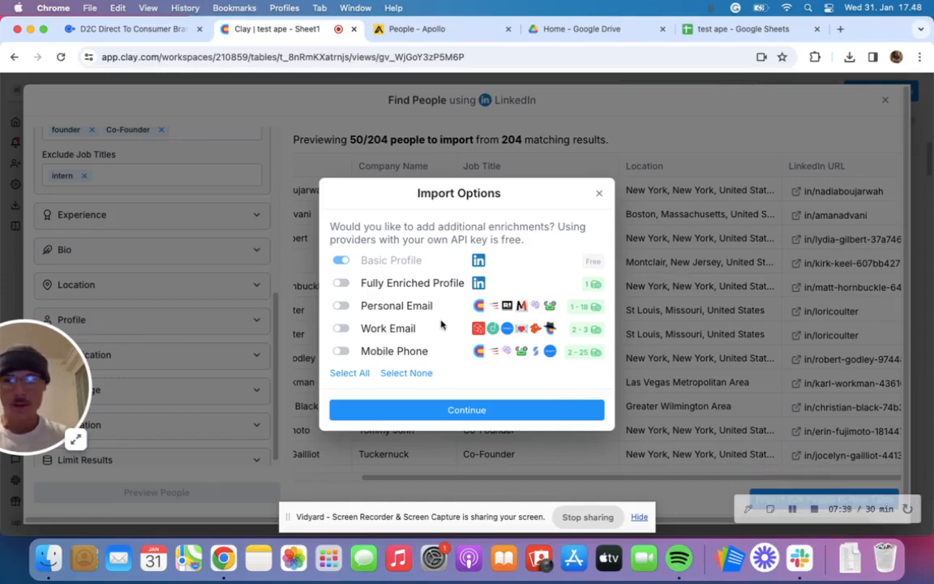
click(341, 307)
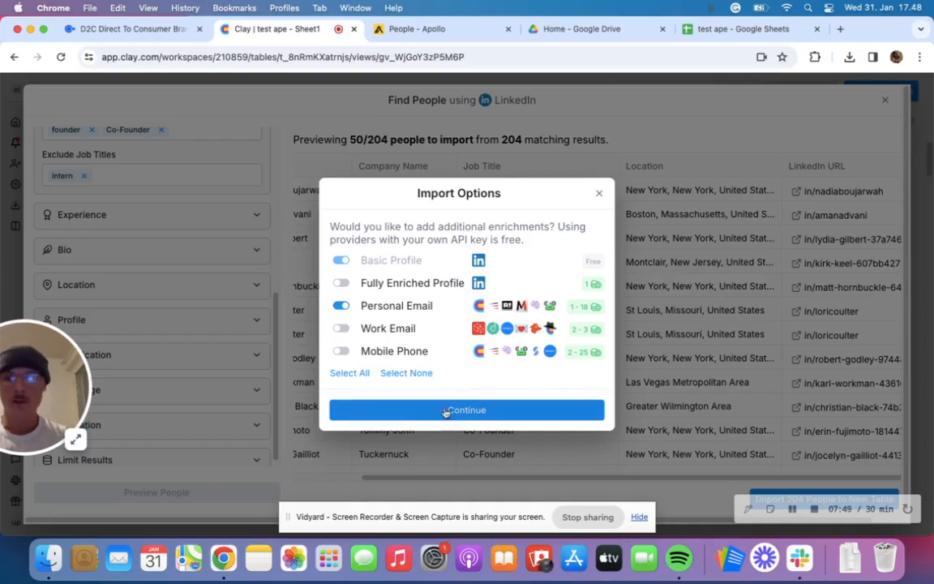
click(341, 306)
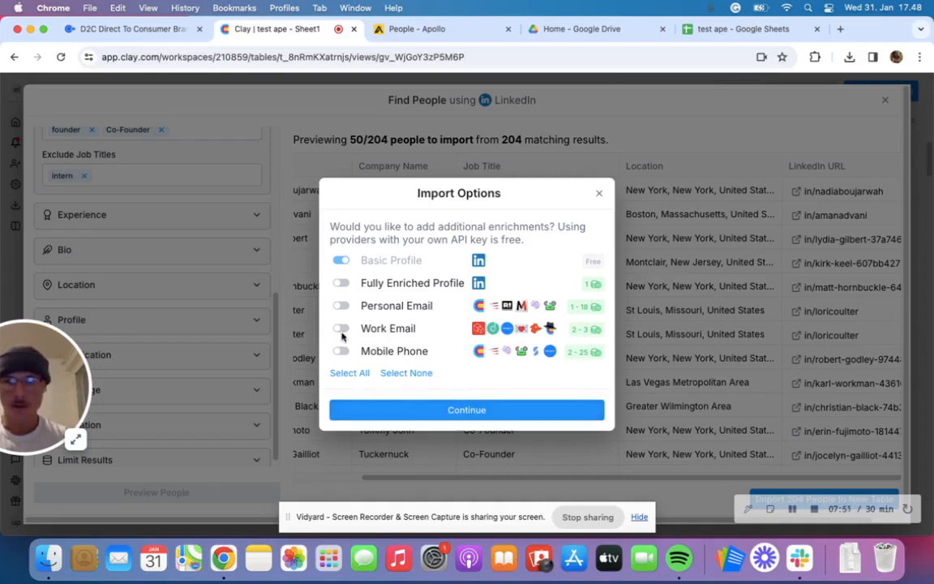
click(341, 331)
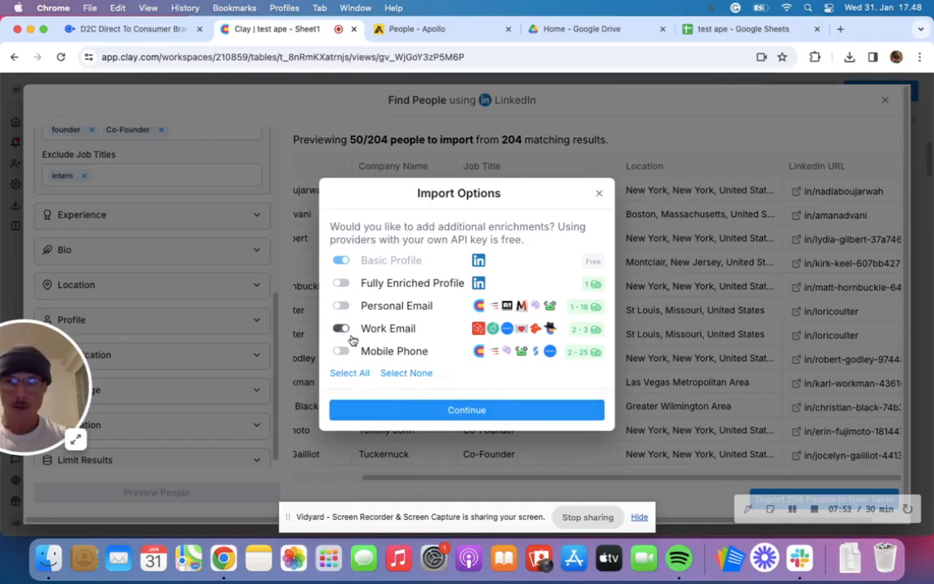
click(451, 411)
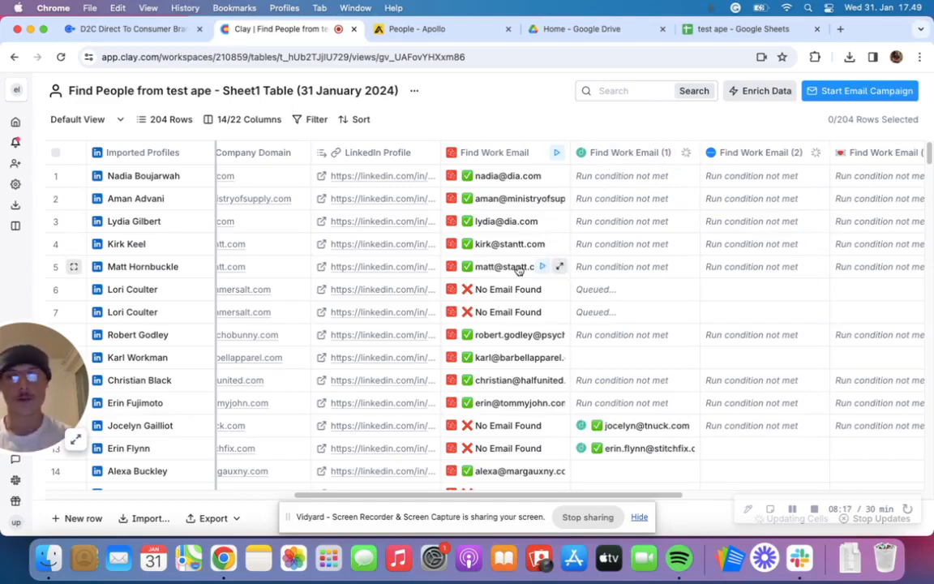
- Add a company Description enrichment to the people table, using the preset providers with Company Domain as input, and run it
scroll(606, 431, down, 4)
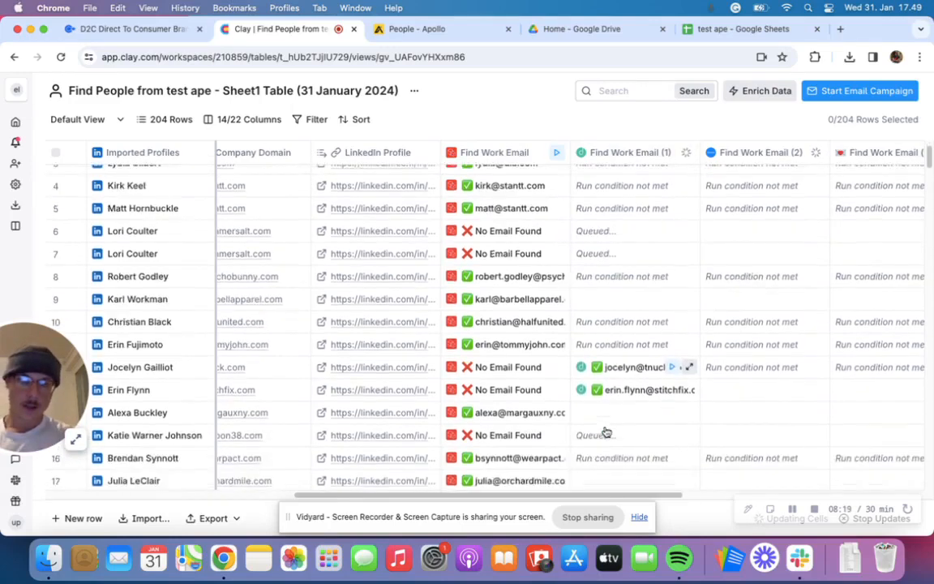
scroll(606, 430, up, 4)
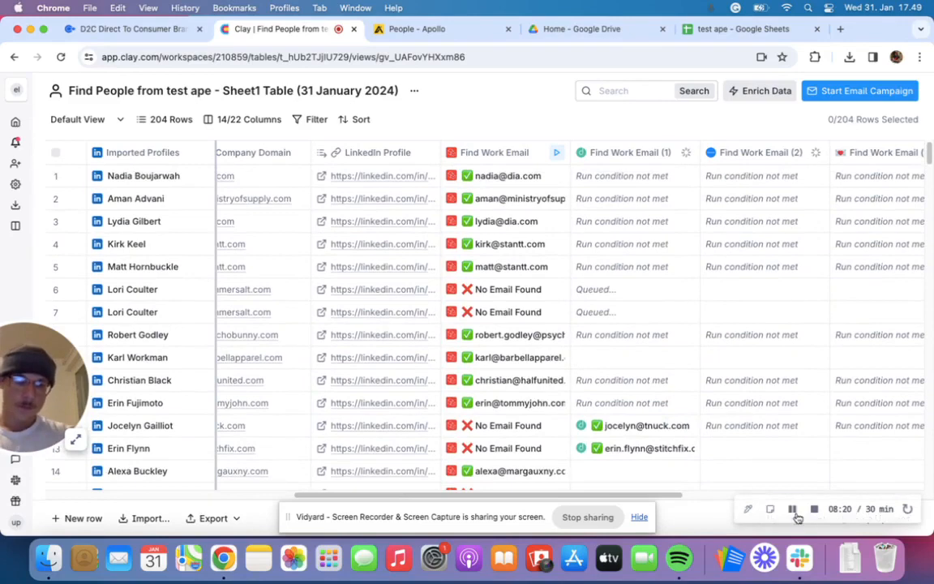
scroll(792, 509, right, 10)
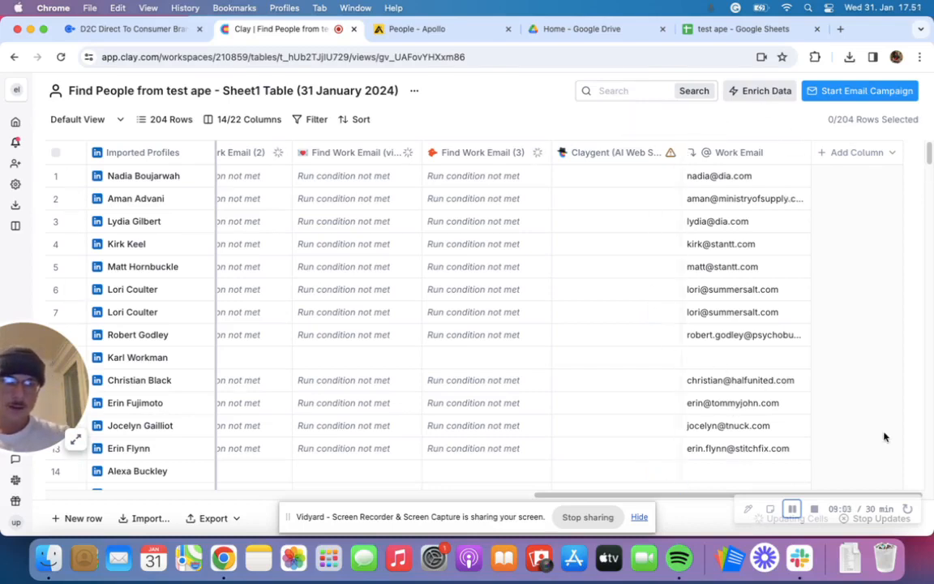
click(736, 95)
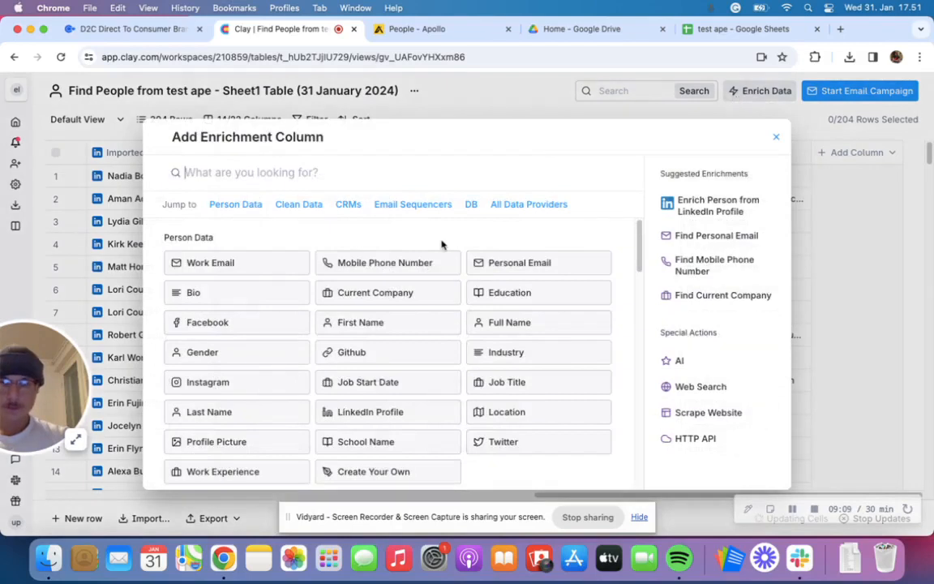
scroll(442, 227, down, 1)
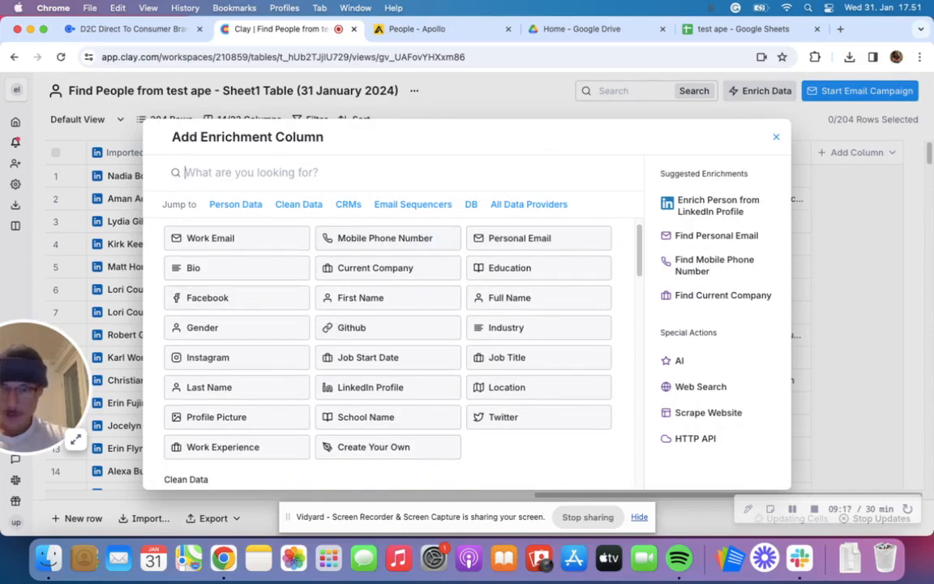
text(d)
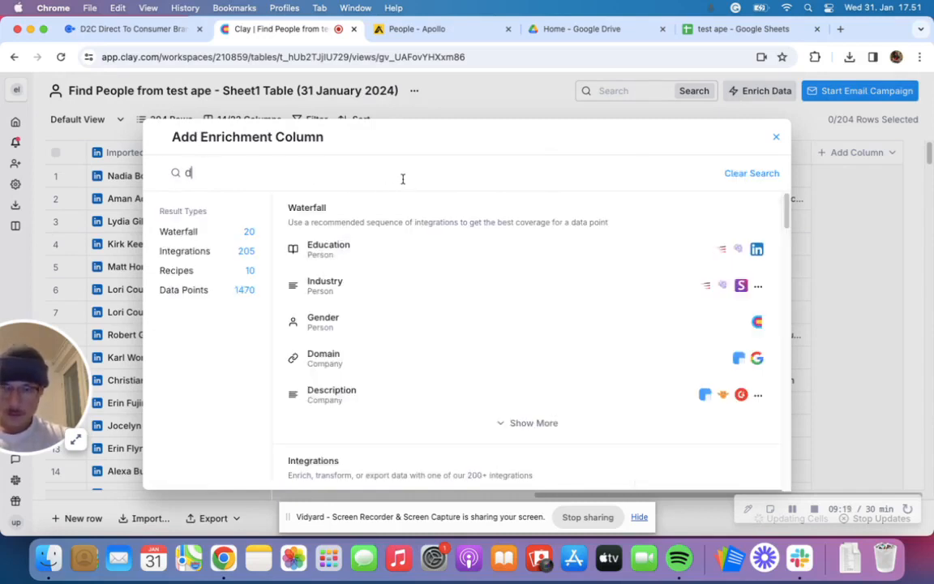
click(375, 396)
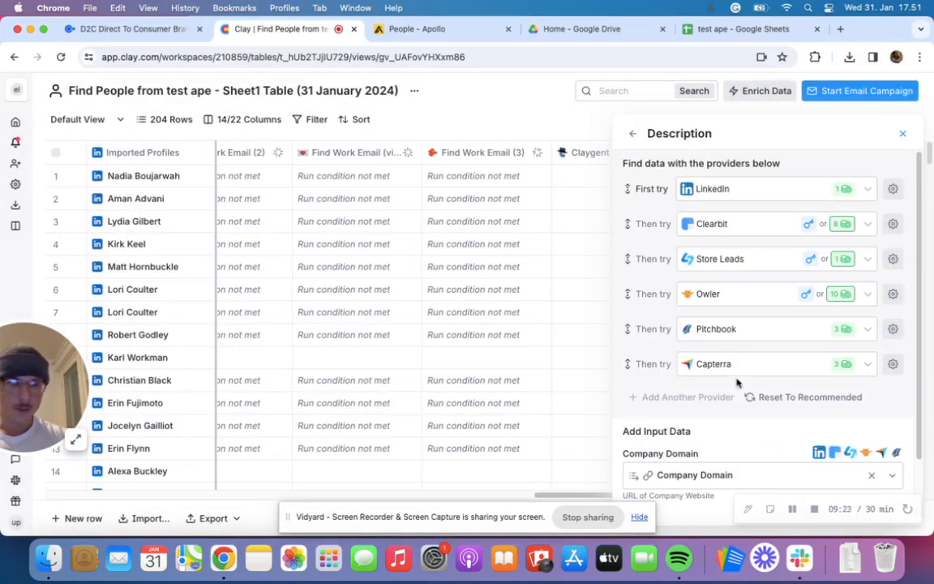
scroll(701, 420, down, 3)
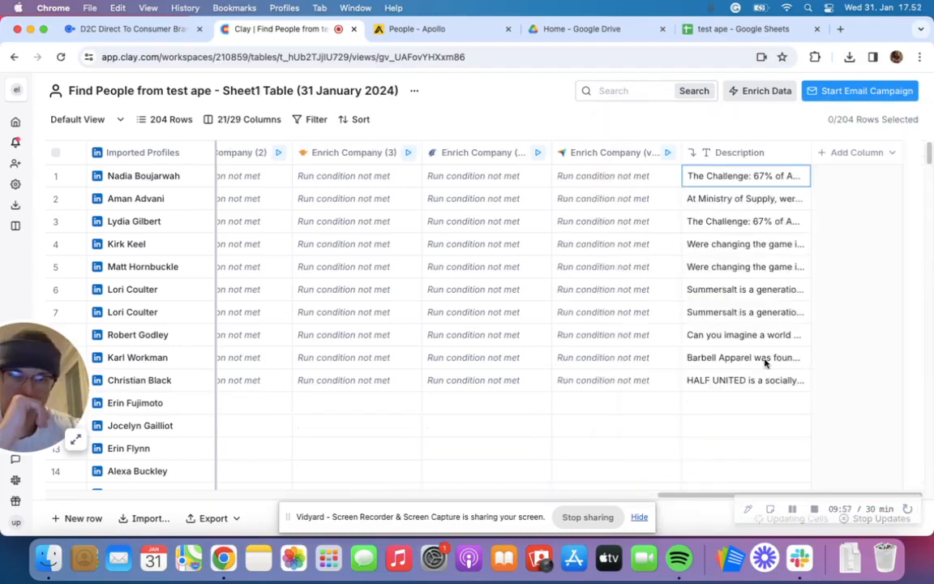
- Review the generated company texts in the Description column, expanding the first row's full description
click(765, 362)
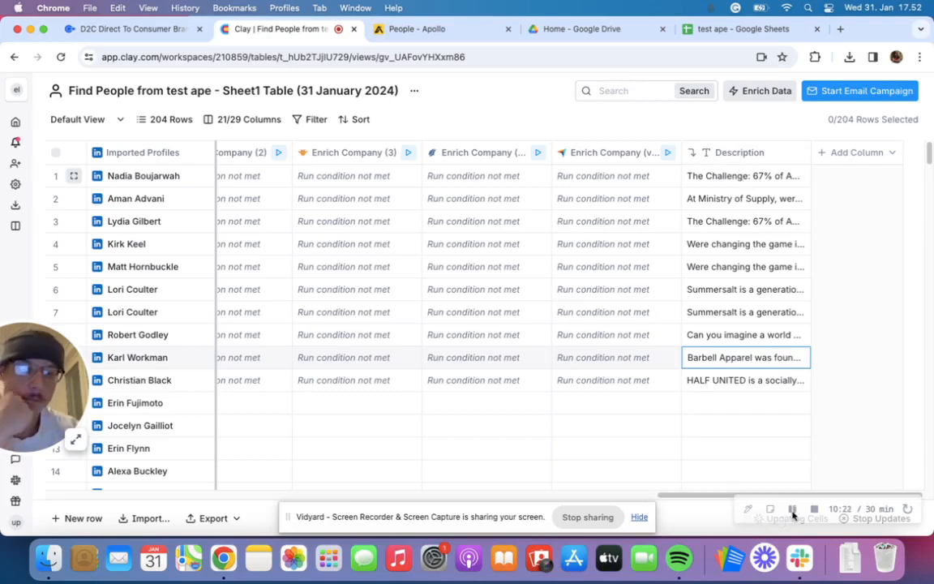
click(718, 176)
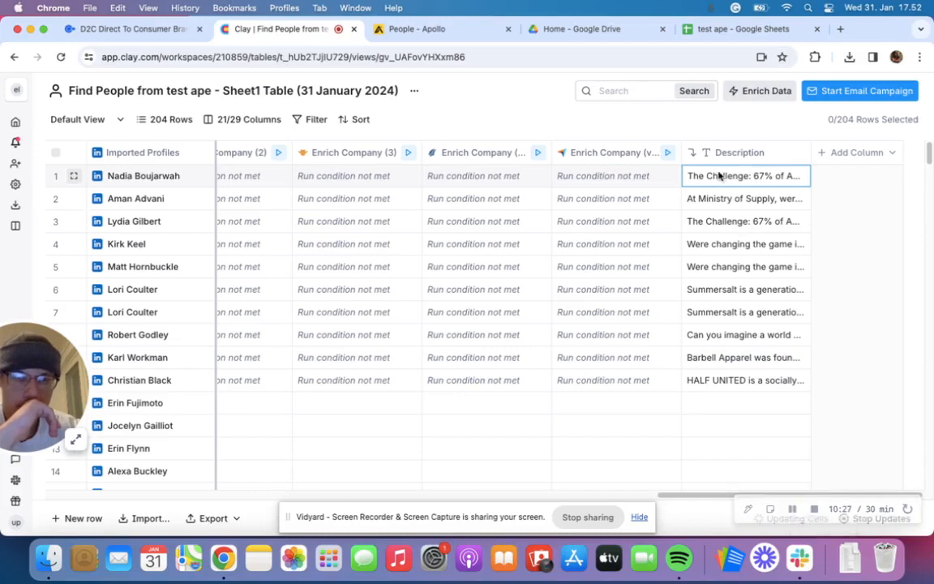
scroll(711, 273, down, 2)
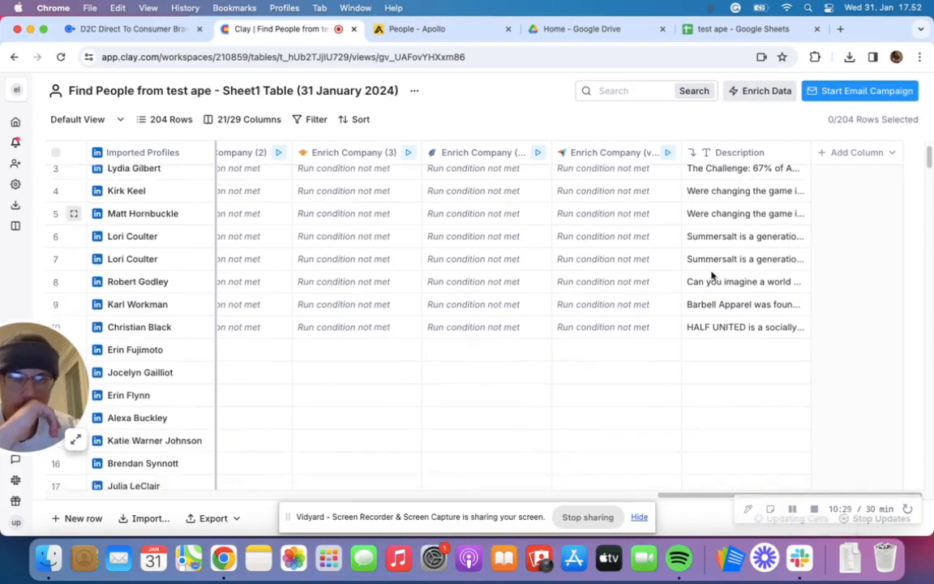
scroll(710, 273, up, 2)
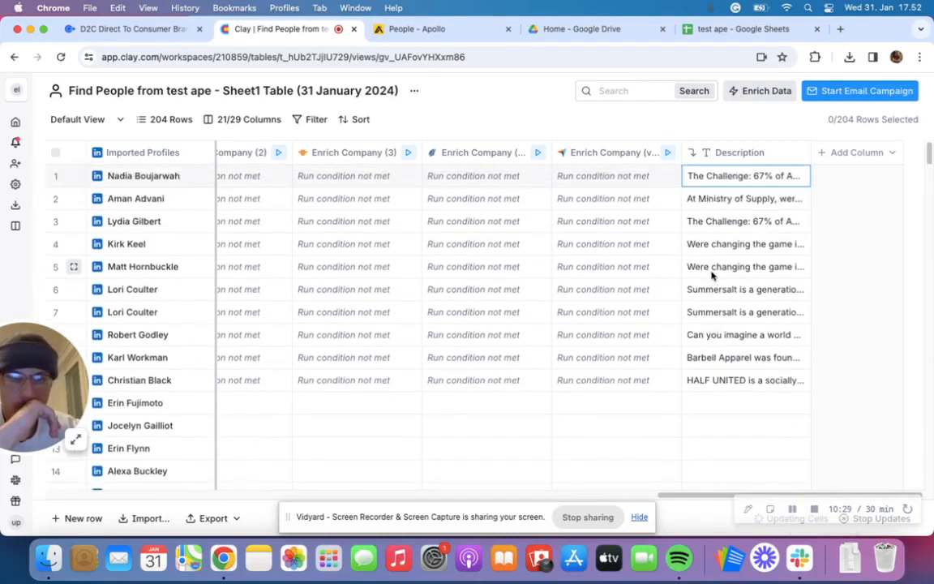
click(736, 179)
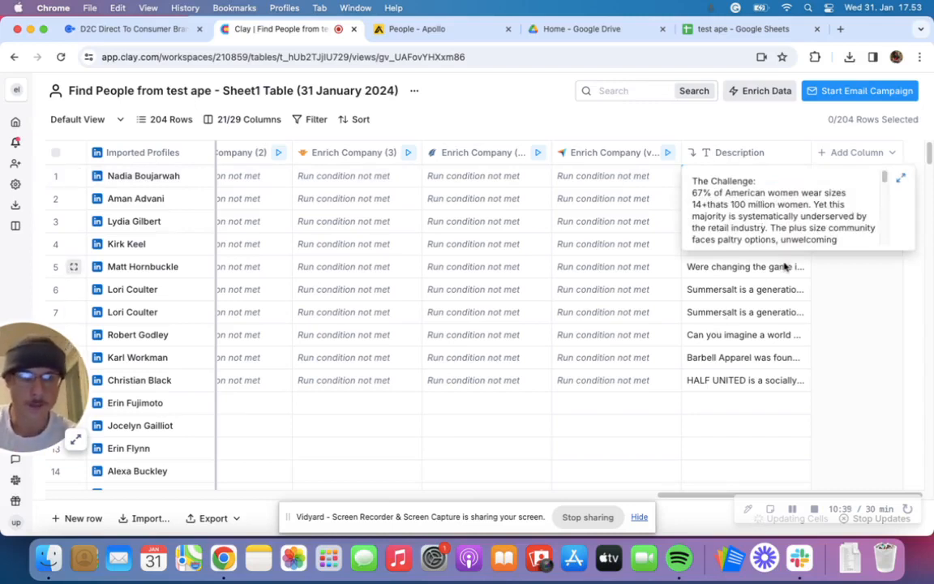
click(750, 297)
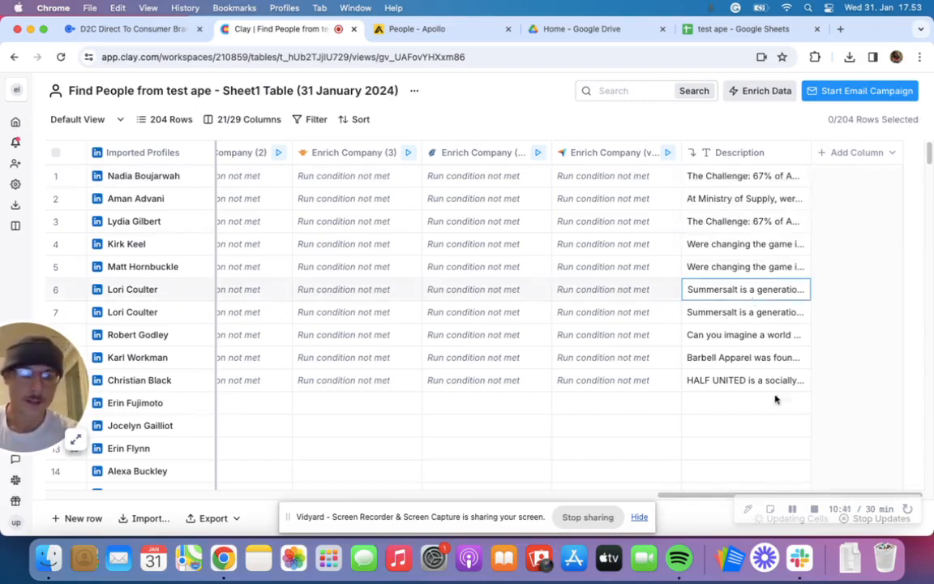
click(793, 510)
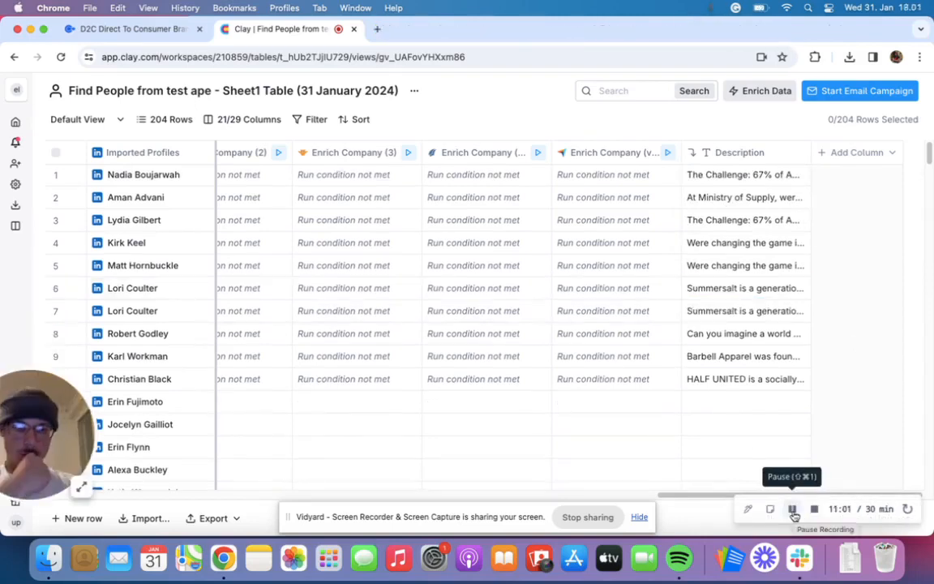
- Search the enrichments for "ai" and add the OpenAI/GPT Use AI integration to the people table
click(751, 95)
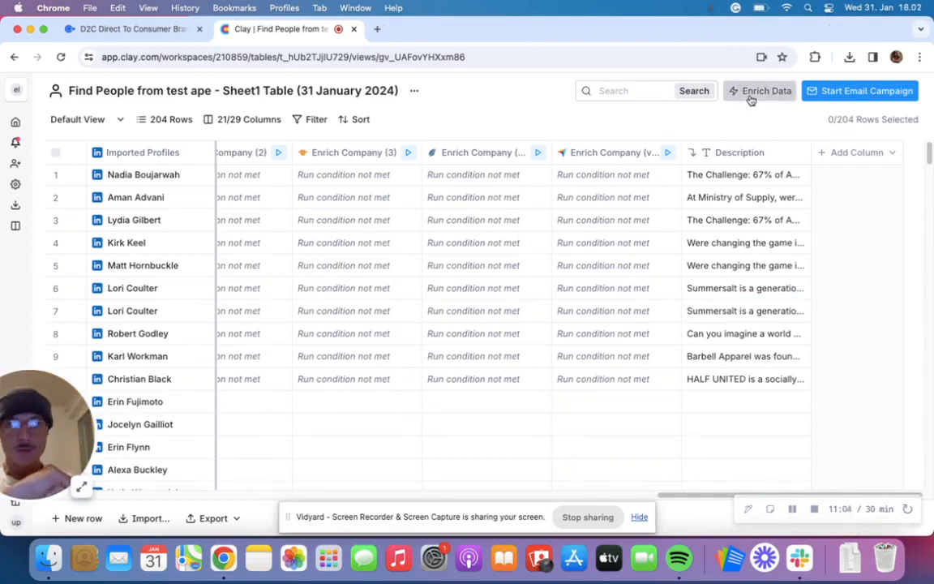
click(313, 173)
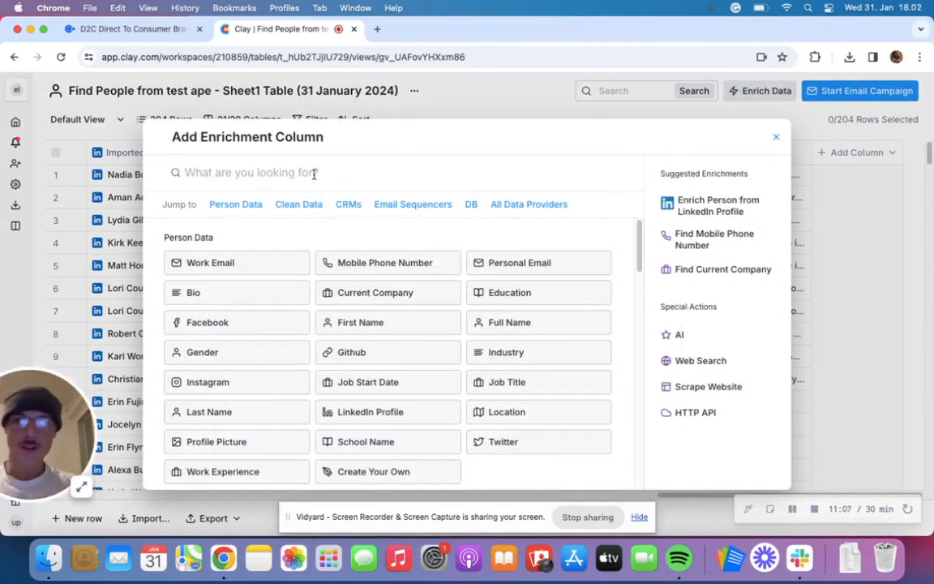
text(a)
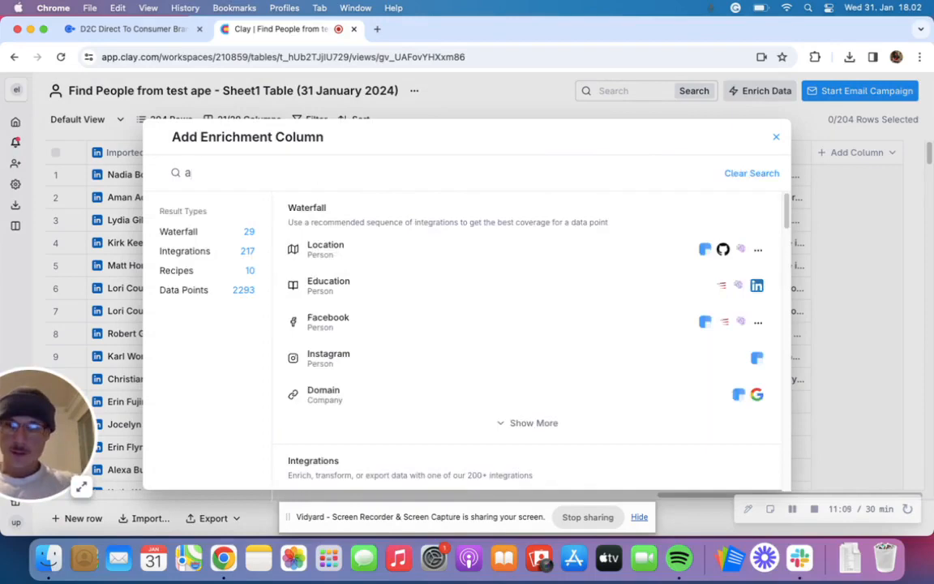
text(O)
key(BackSpace)
text(i)
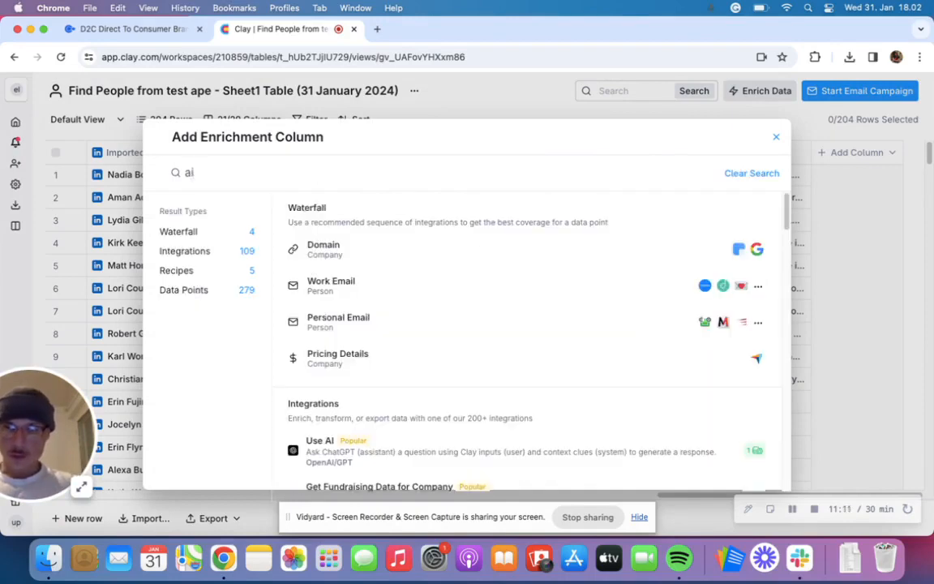
scroll(390, 395, down, 2)
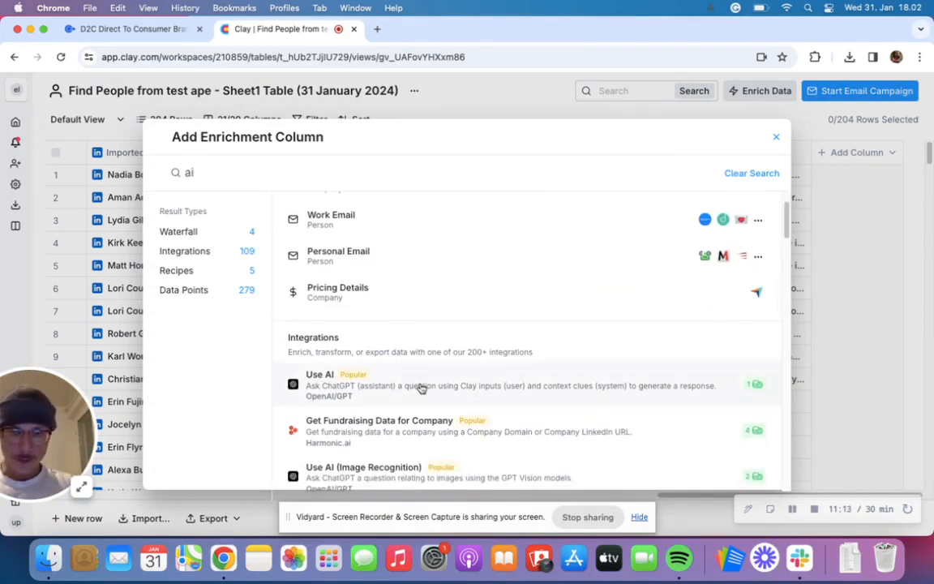
click(420, 387)
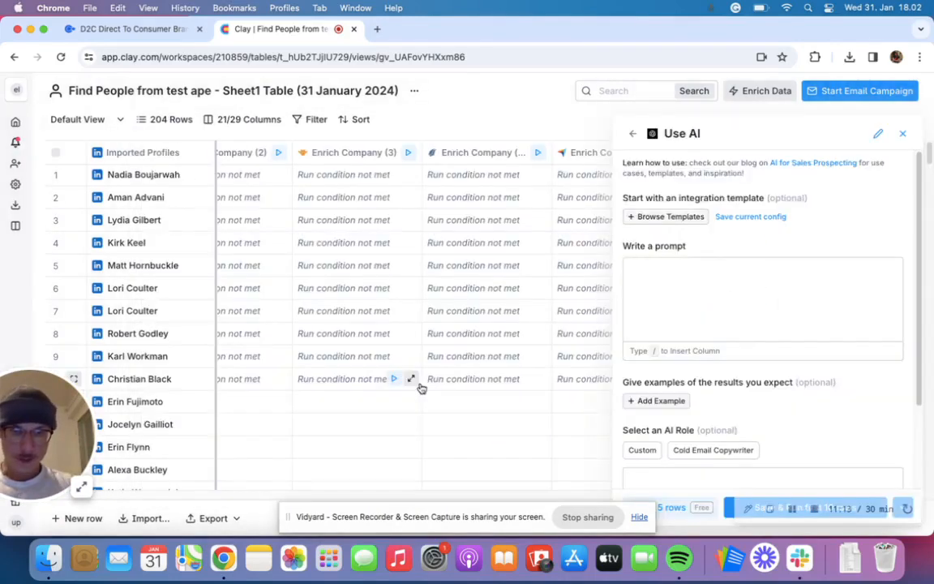
- Begin the AI prompt with "Tell me what the company does based on the ''company description'' table."
click(702, 292)
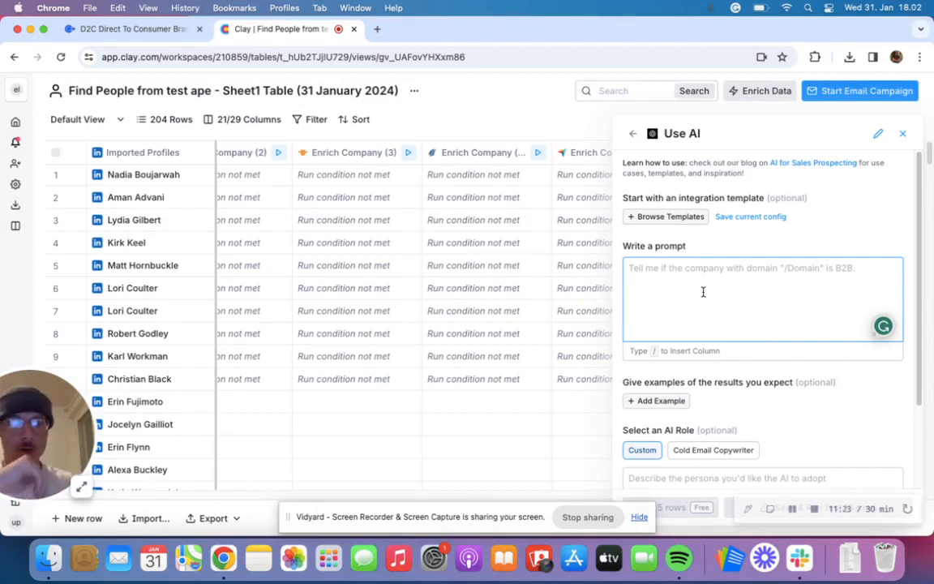
click(792, 509)
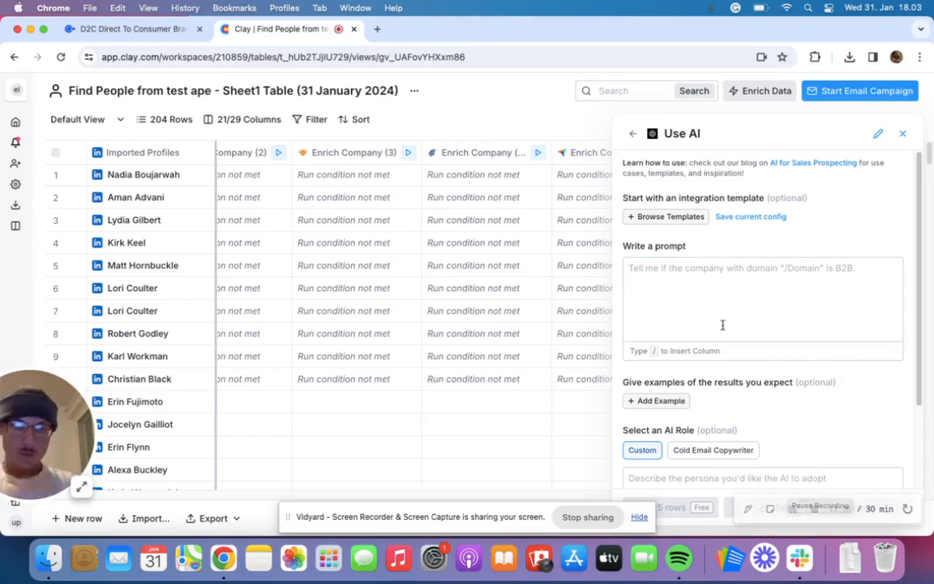
click(709, 310)
text(Tel)
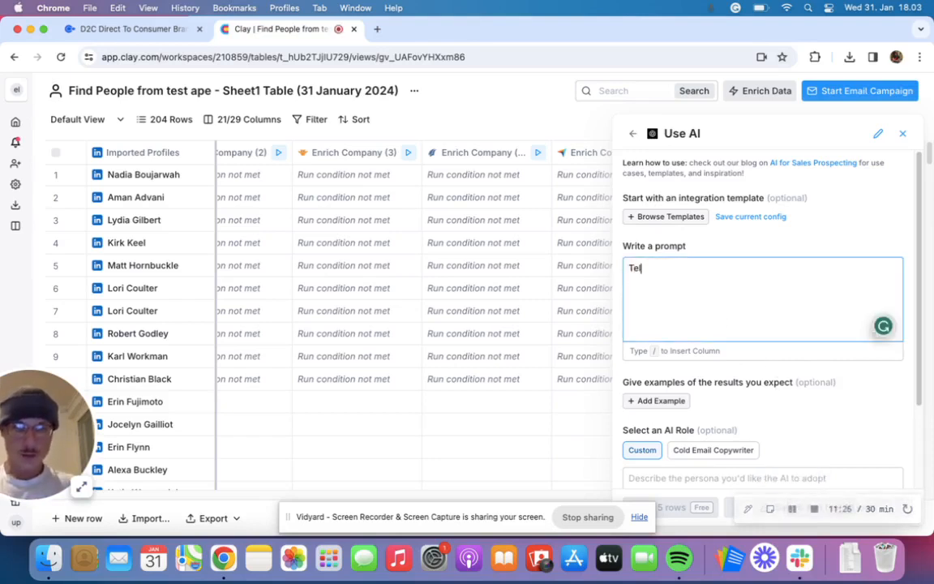
text(l me what th)
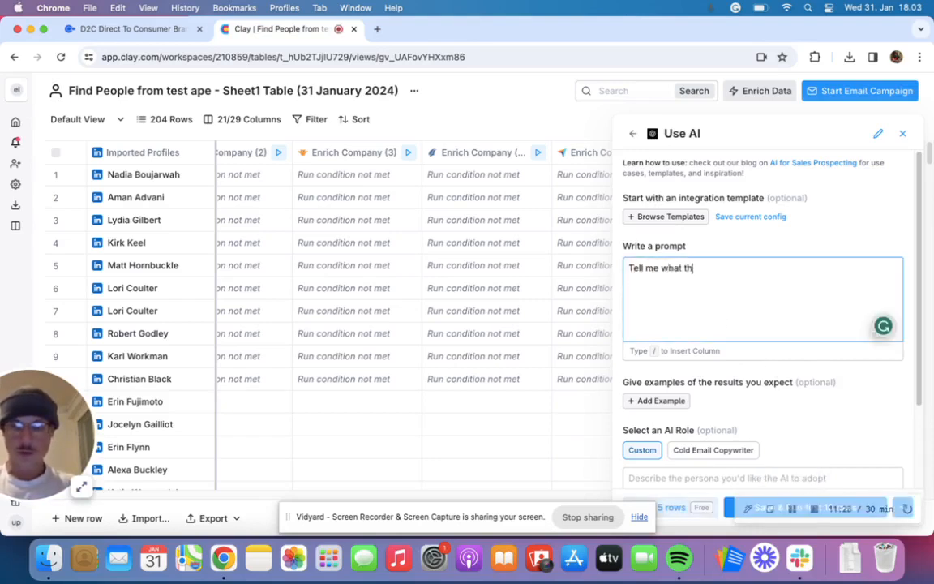
text(e company does)
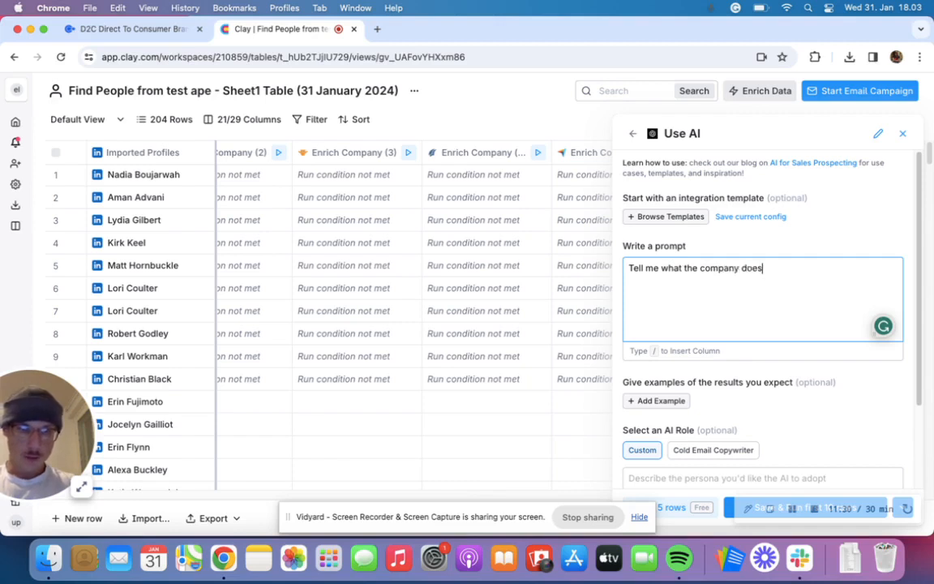
text( based on the )
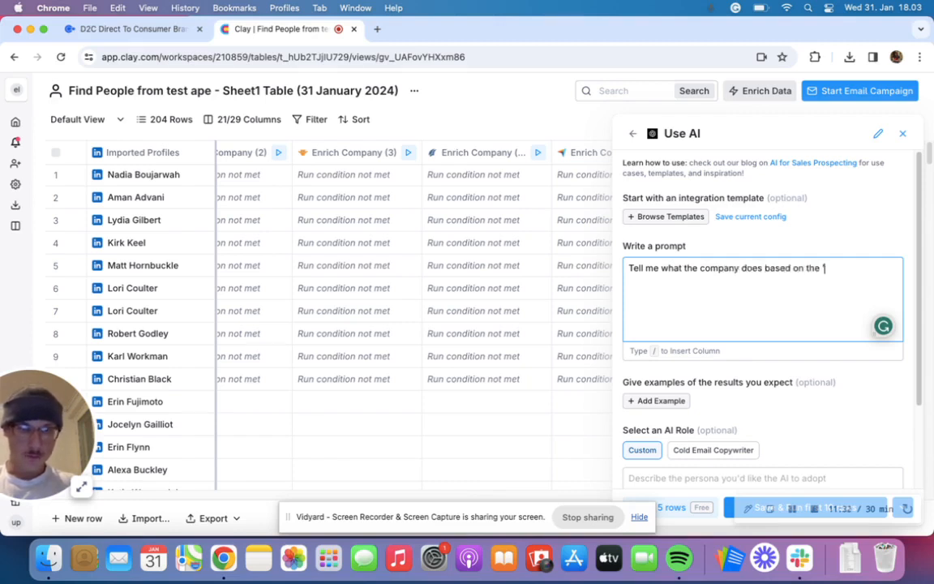
text("company )
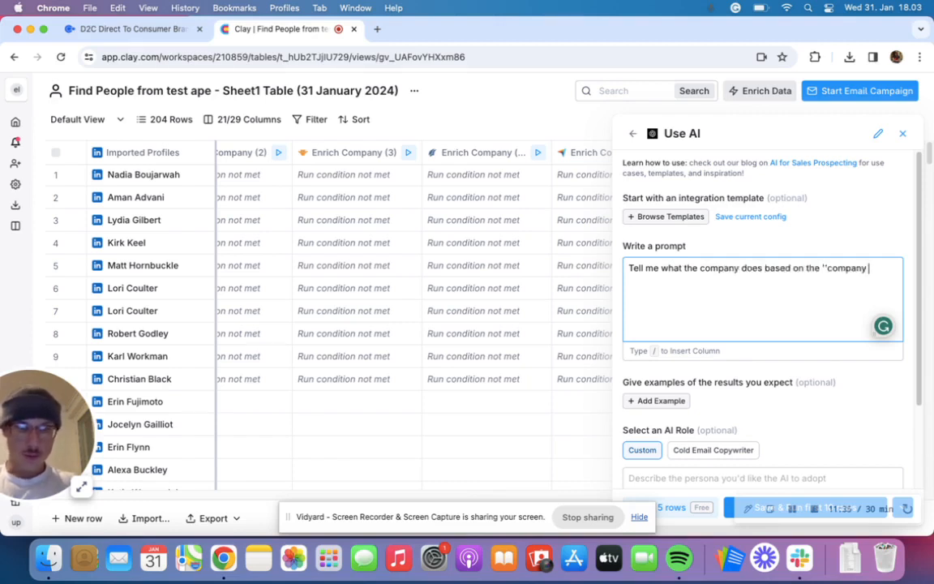
text(descr)
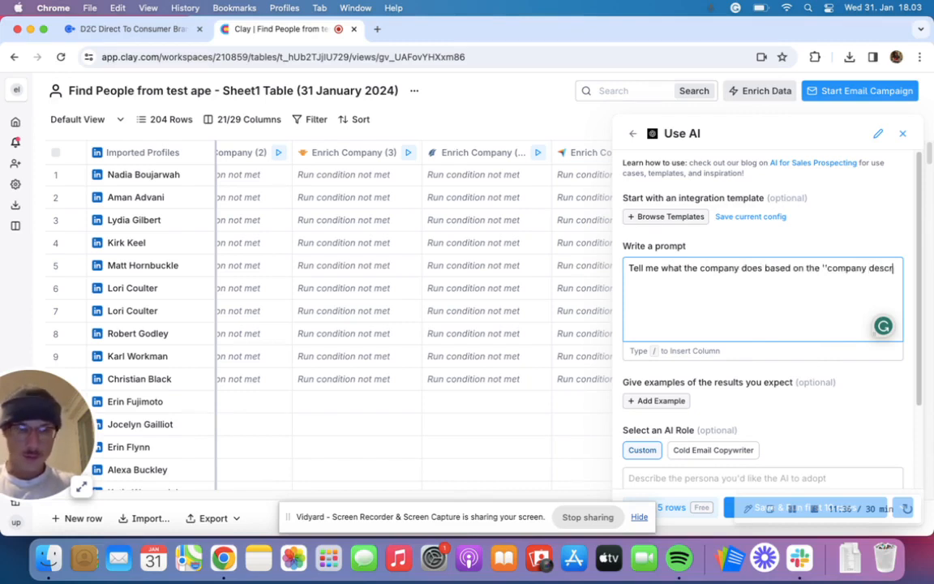
text(iption" ta)
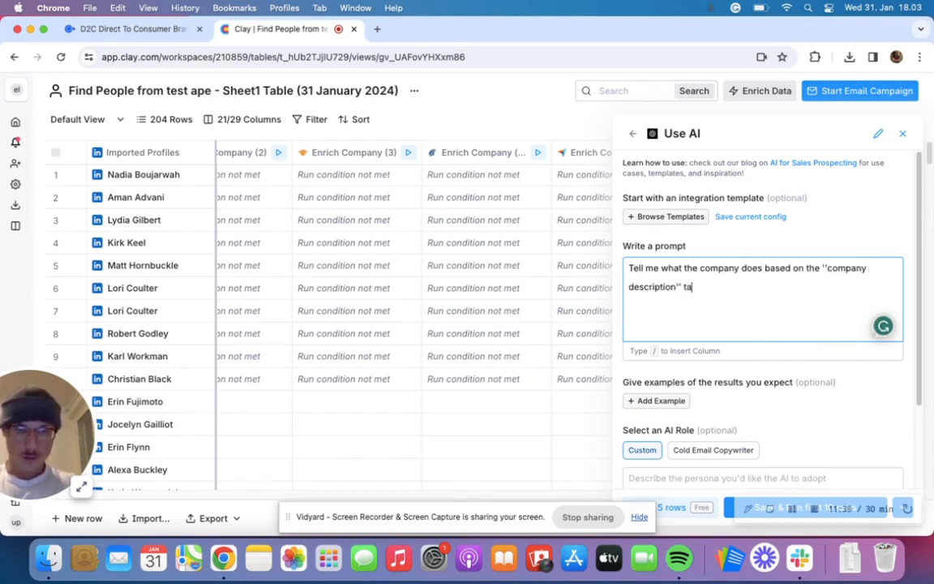
text(ble.)
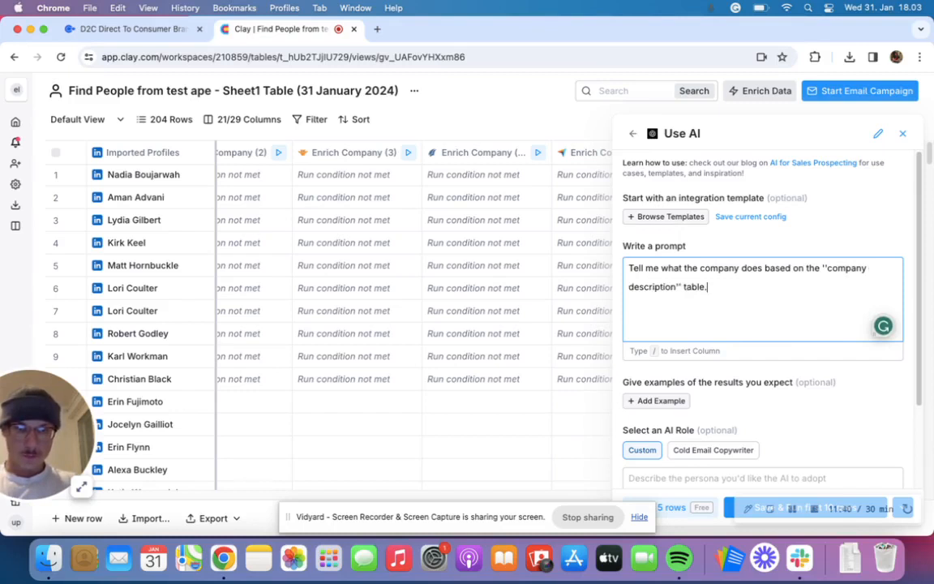
- Add the length instruction "Keep it under 10 words" to the prompt, one blank line below the first sentence
key(Return)
key(Return)
text(A)
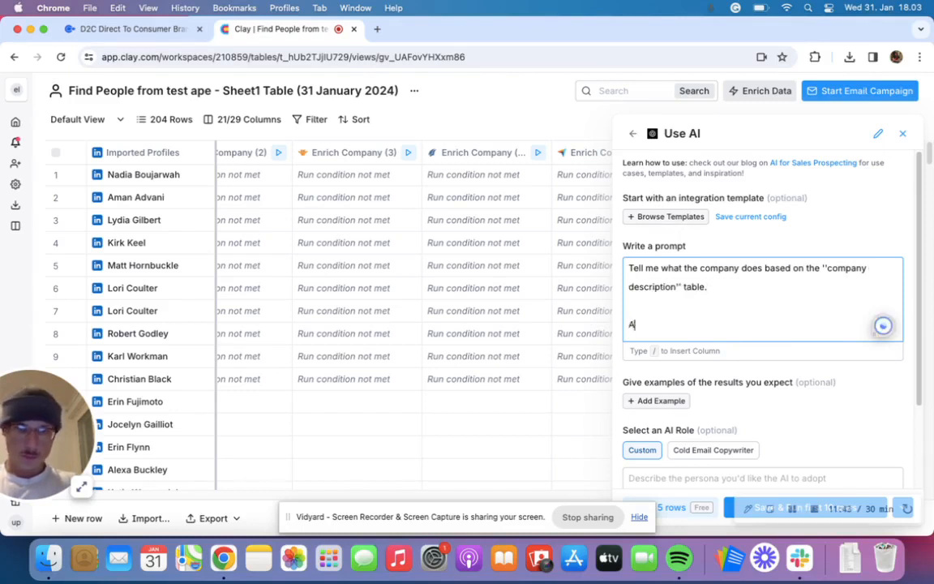
key(BackSpace)
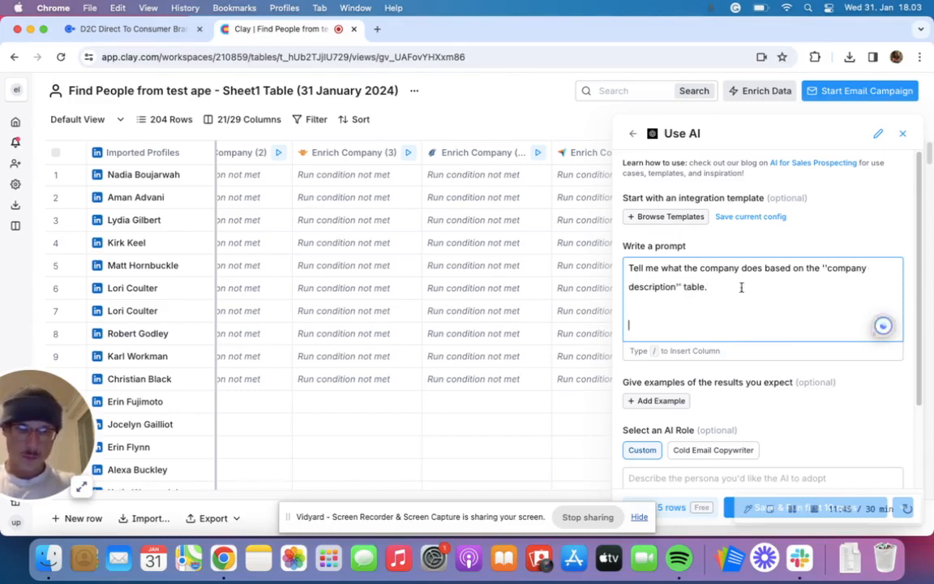
text(Keep it u)
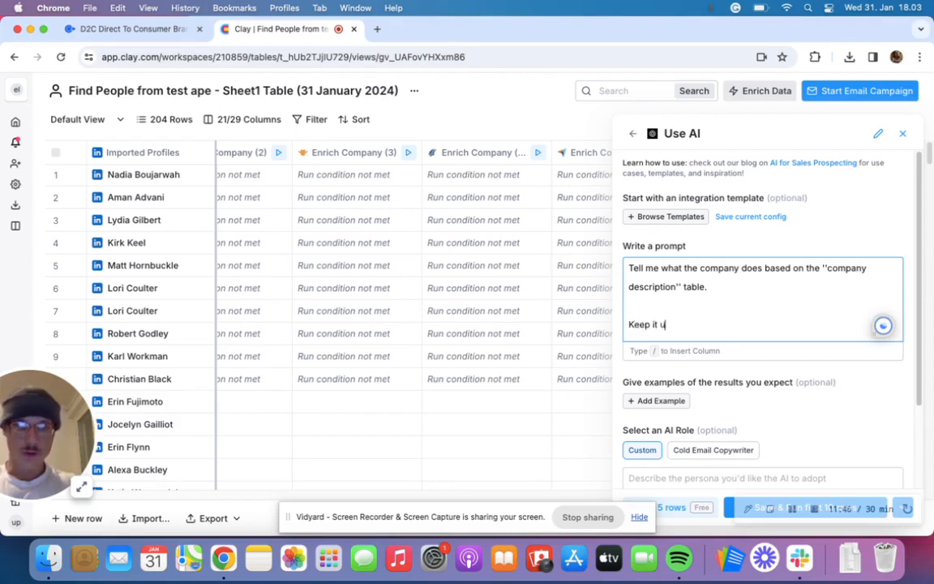
text(nder 10 w)
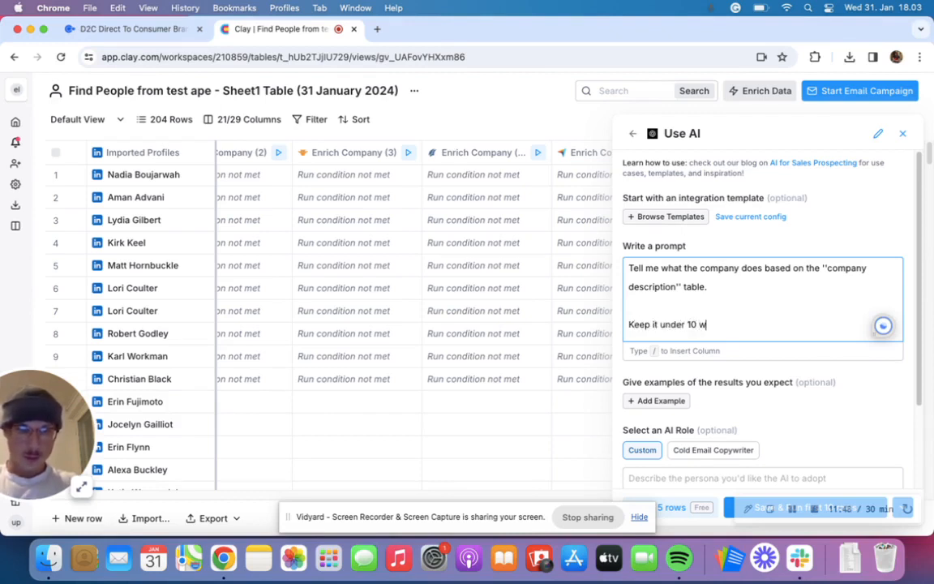
text(ords)
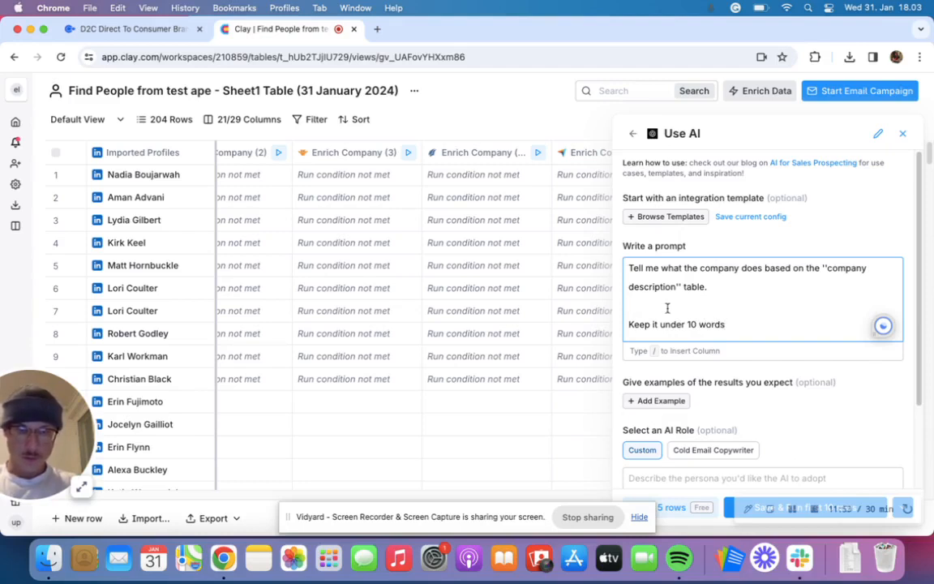
text(Here's the company desc)
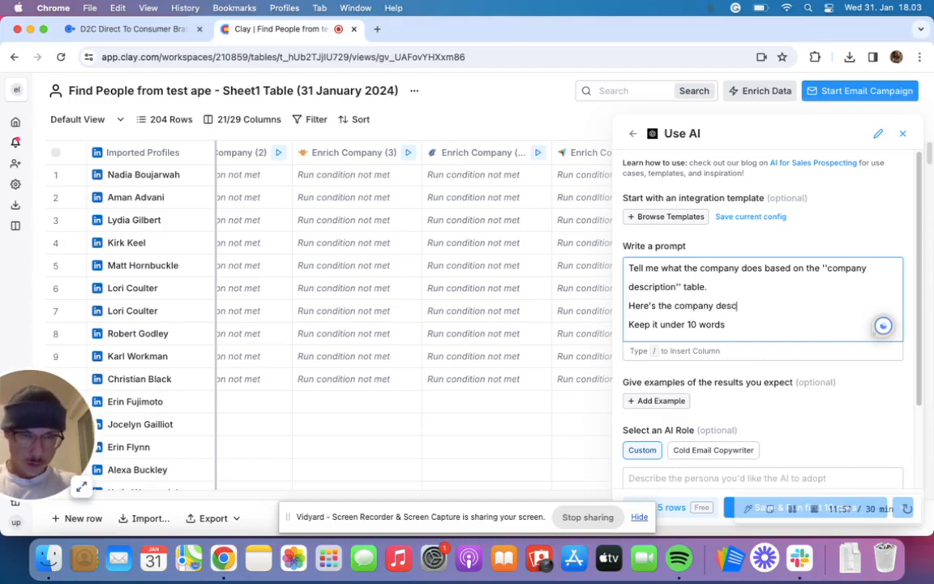
text(riptions)
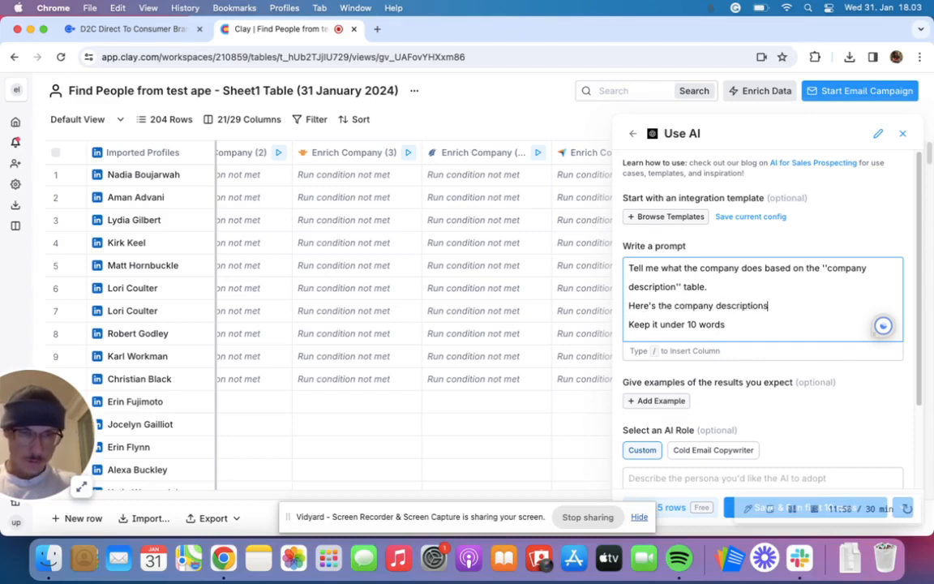
text( /)
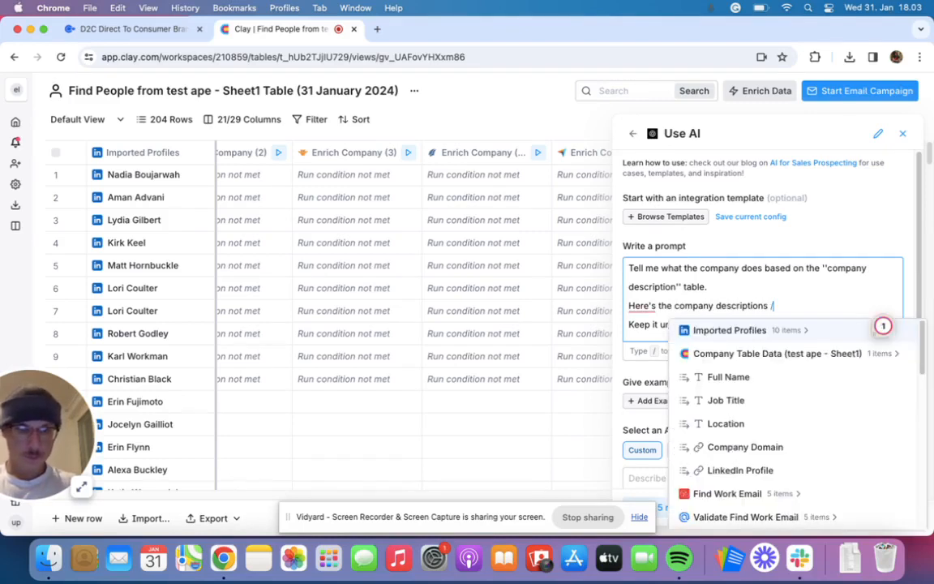
- Fill the blank line in the prompt with "Here's the company descriptions" followed by a reference to the Description column
scroll(767, 421, down, 10)
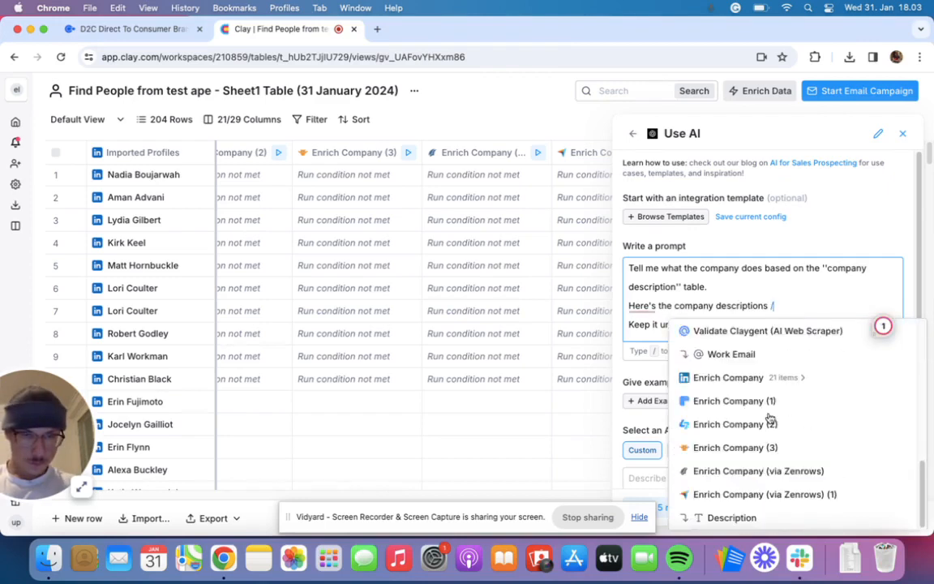
click(732, 518)
- End the prompt's 10-word instruction with a period, skip a line, and add "Start with the prefix, i love how you"
click(742, 324)
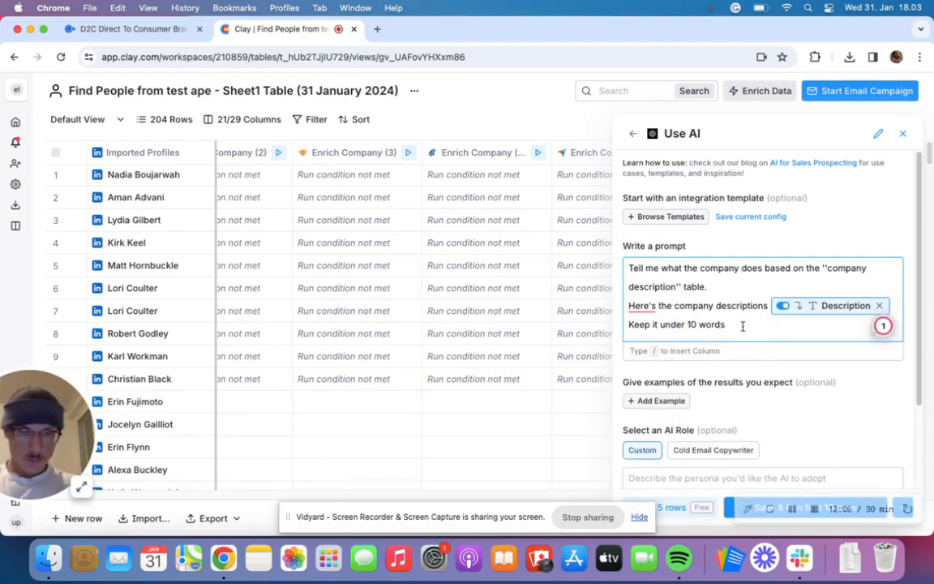
text(.)
key(Return)
key(Return)
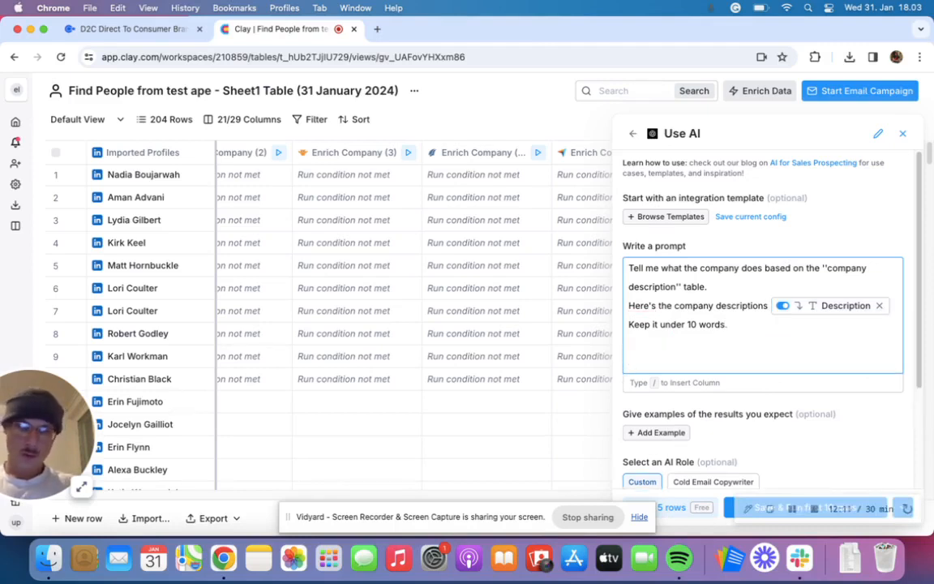
text(S)
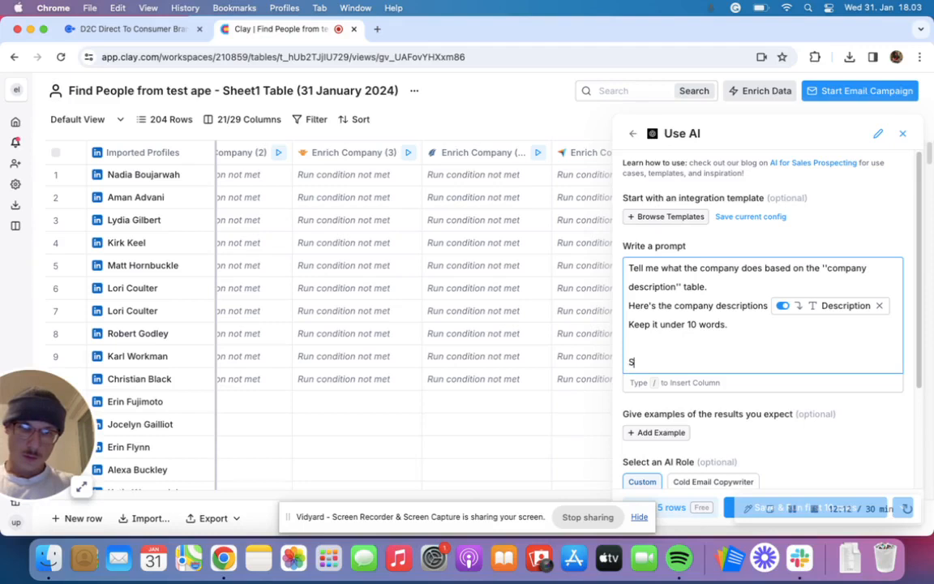
text(tart)
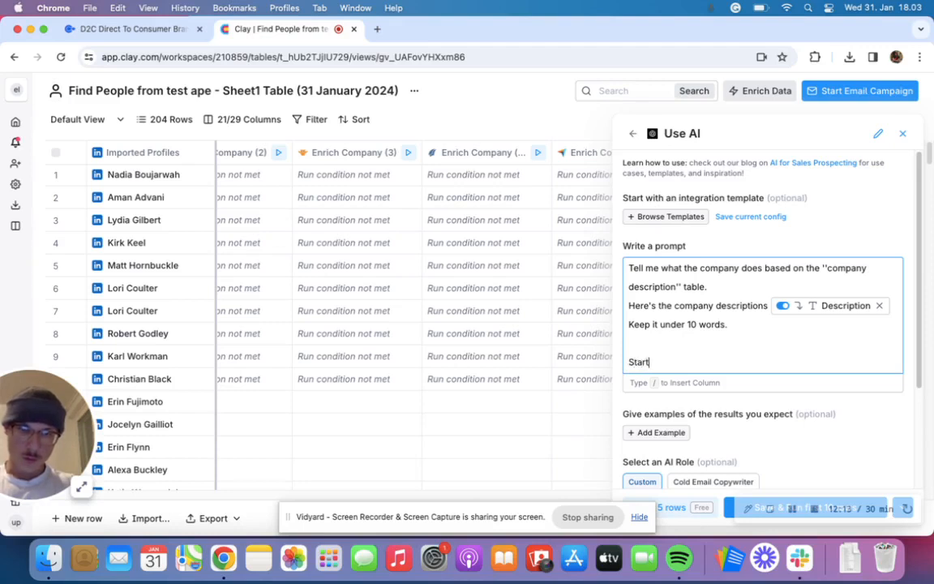
text( with the prefis)
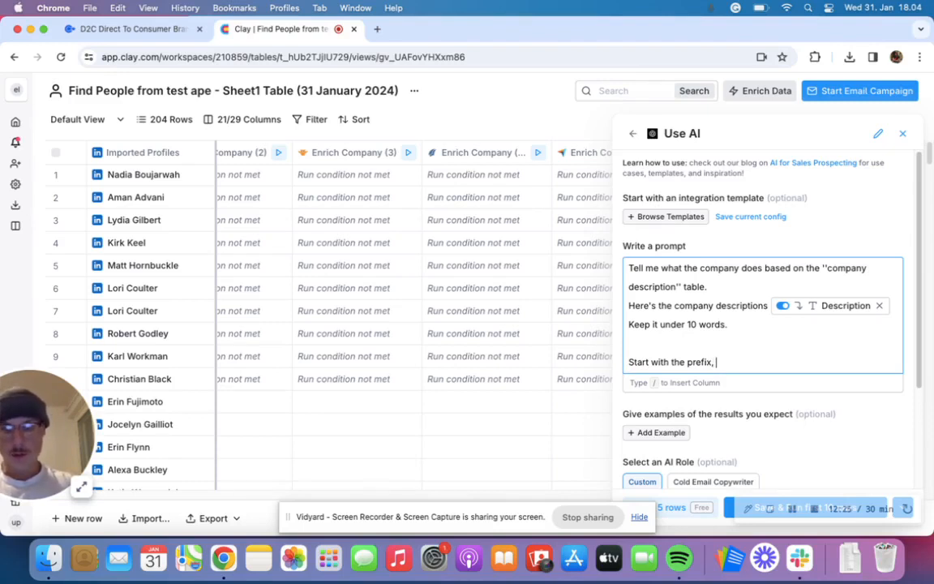
text(i love how )
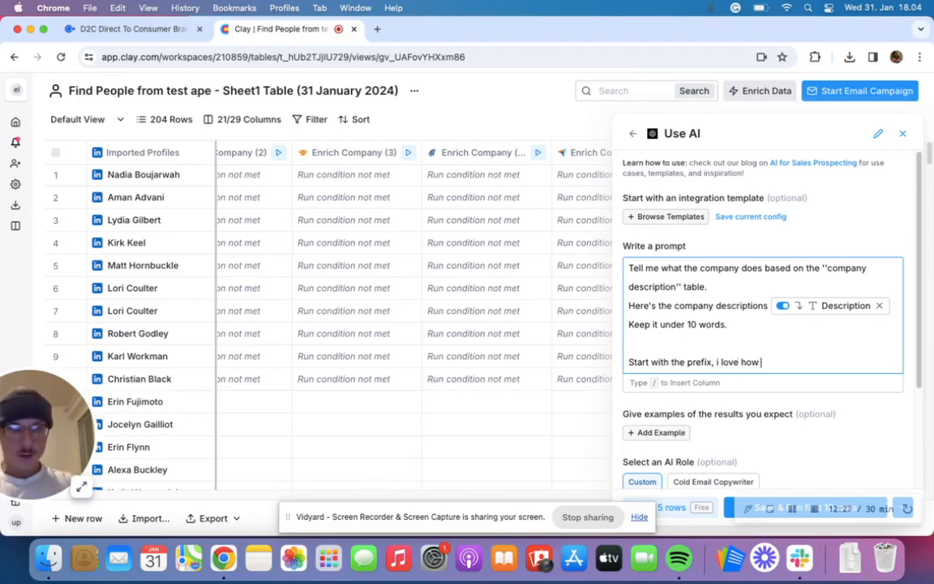
text(you)
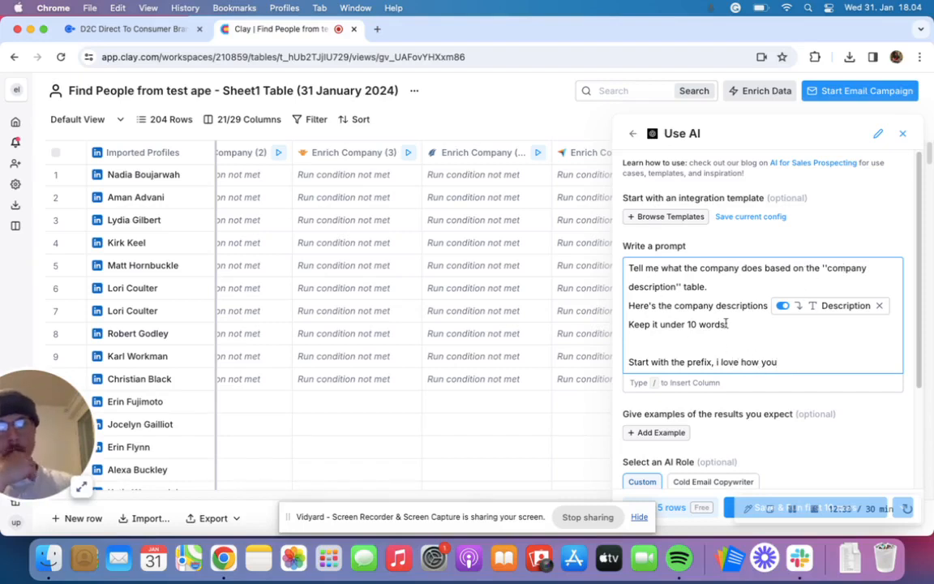
- Save and run the Use AI enrichment on the first 10 rows and inspect the AI responses in rows 7 and 9
mouse_move(804, 306)
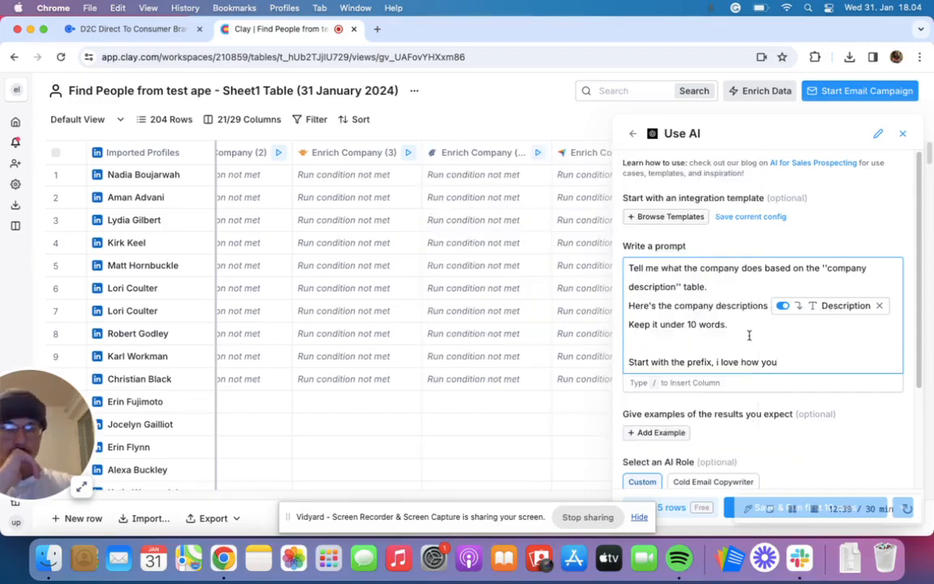
scroll(687, 344, down, 2)
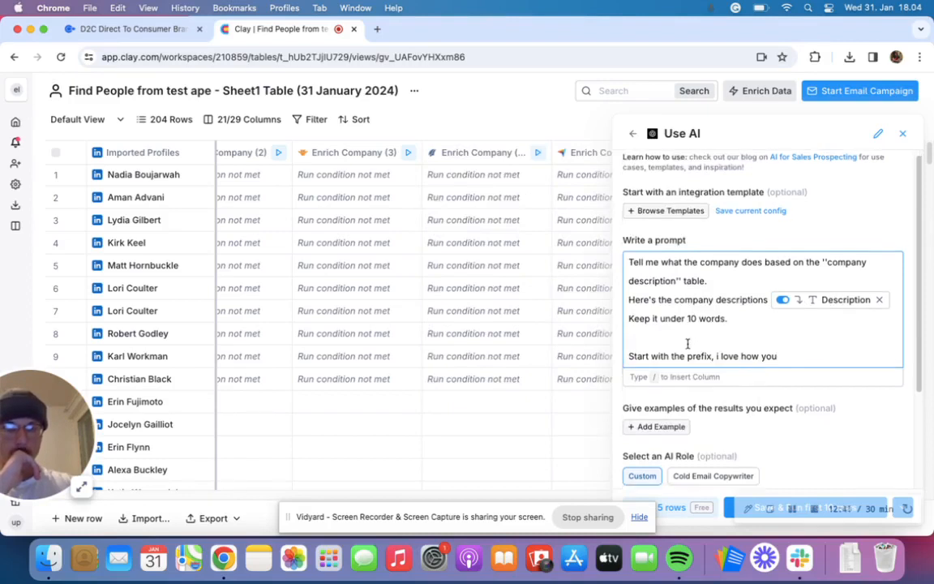
scroll(688, 338, down, 3)
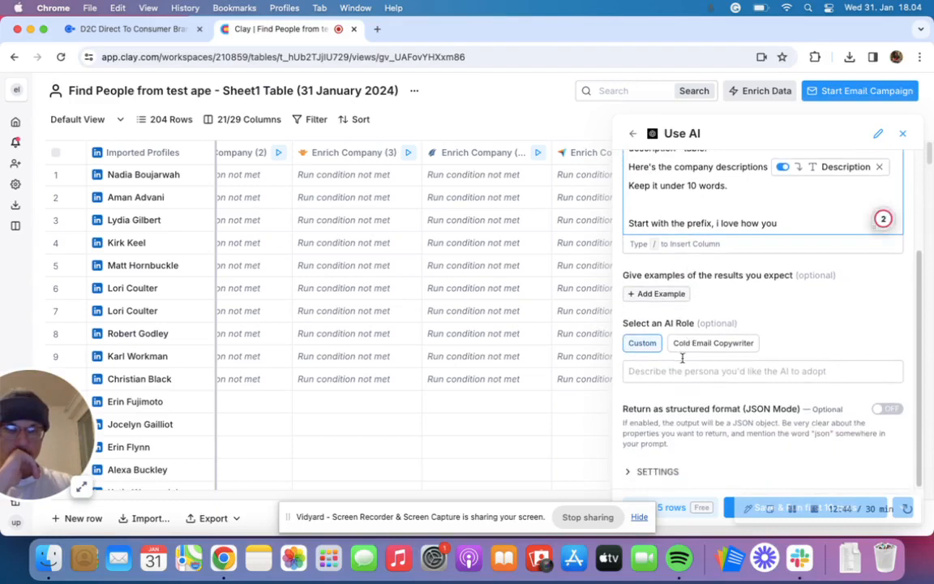
click(727, 515)
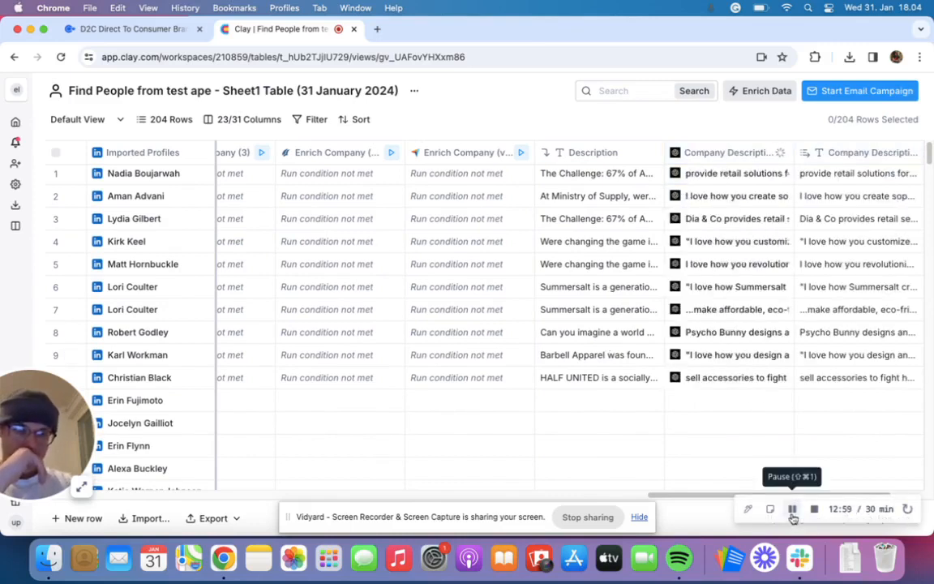
click(708, 312)
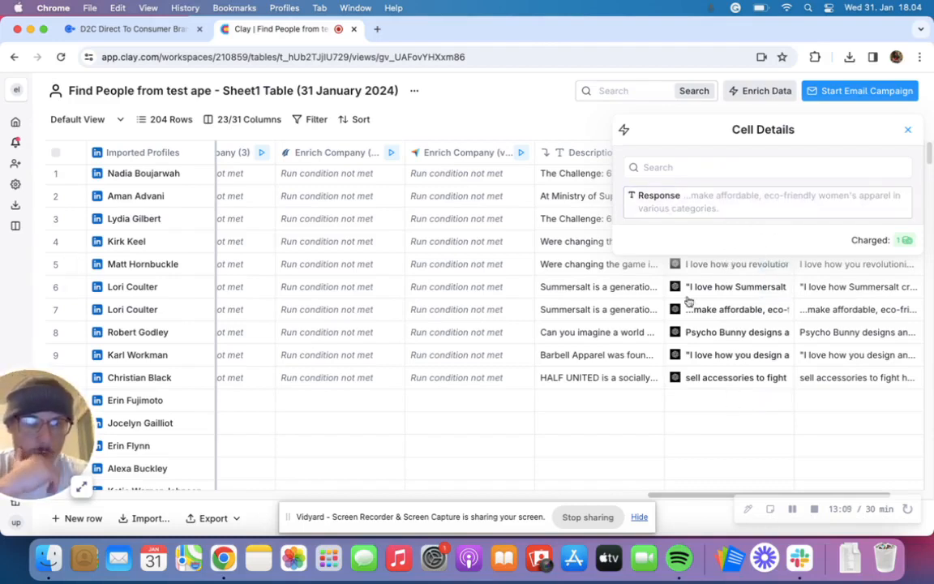
click(695, 361)
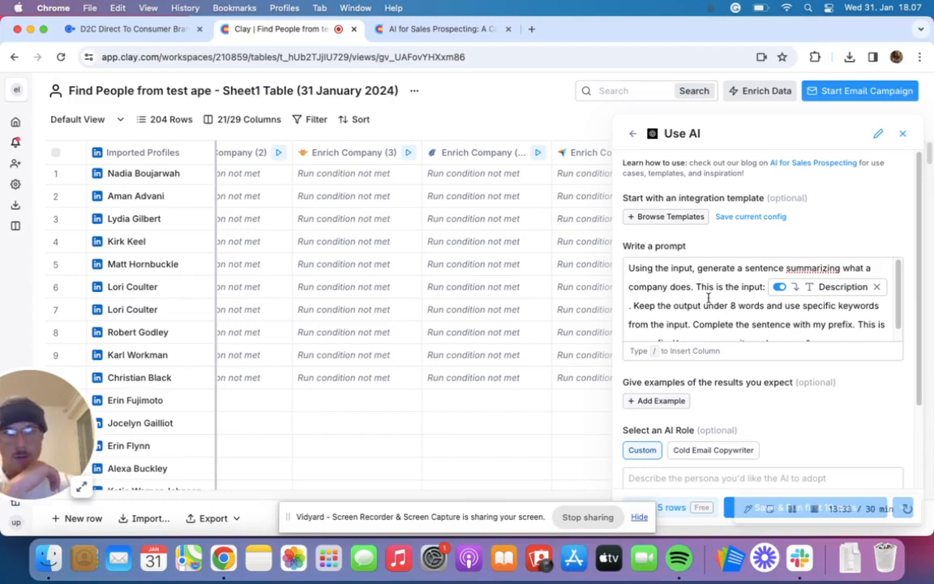
- Review the 8-word company summary prompt with the prefix "I was on your site and saw you", and run it on the first 10 rows
scroll(707, 297, down, 1)
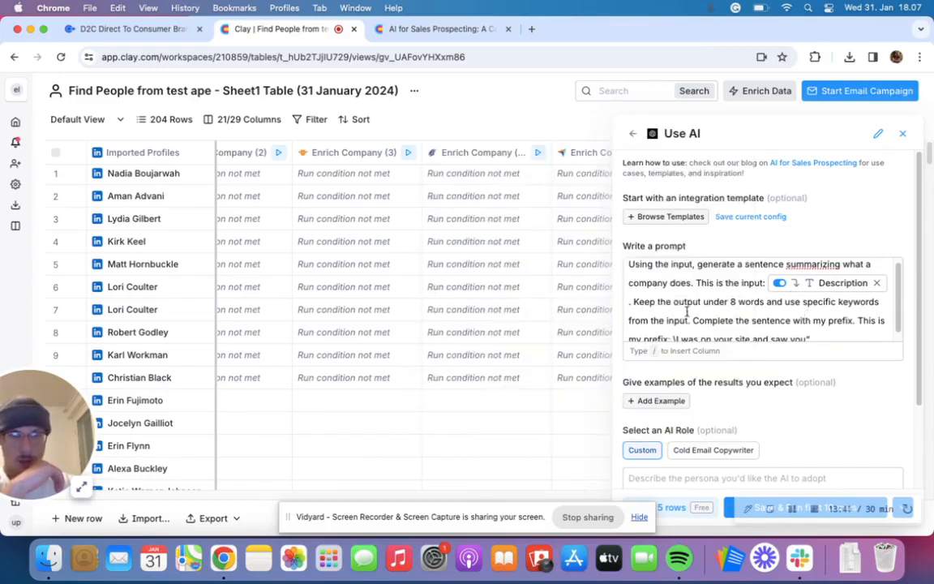
scroll(718, 312, down, 1)
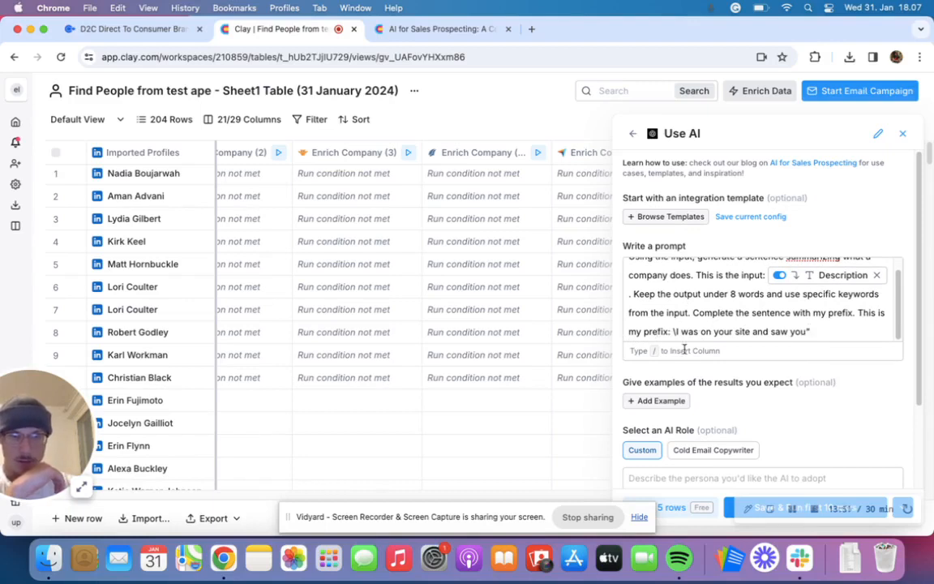
scroll(916, 349, down, 3)
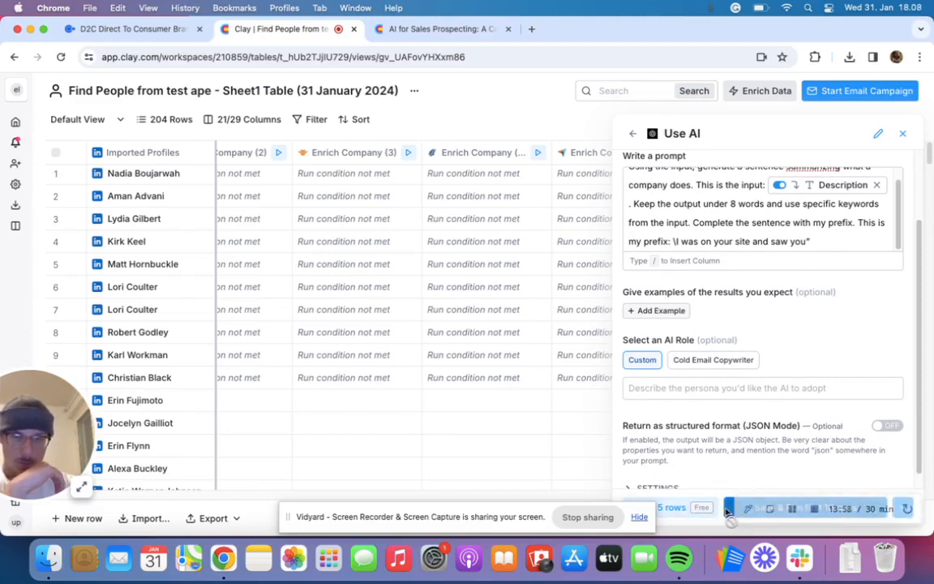
click(727, 509)
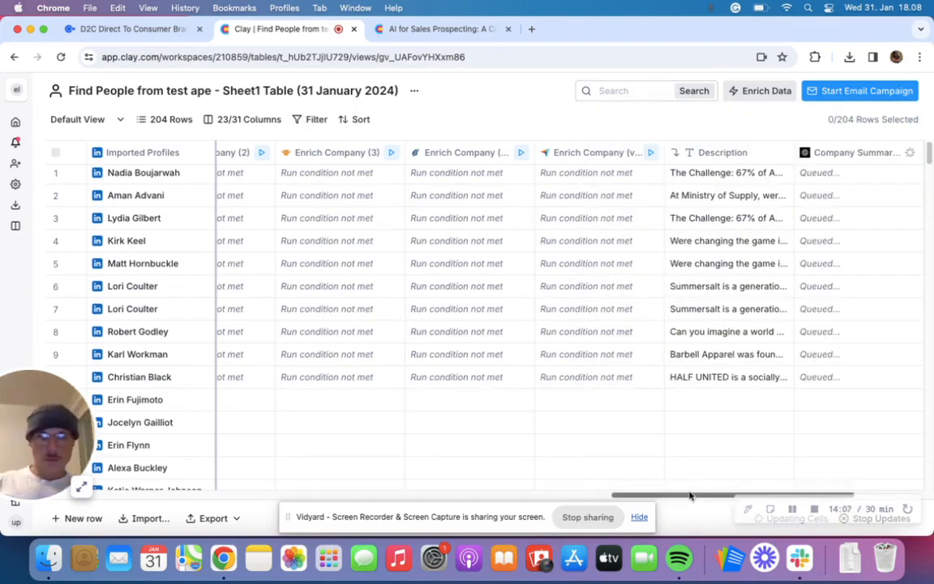
- Inspect the full AI company summary in row 6, and return to the D2C Direct To Consumer Brands directory page
drag(690, 495, 746, 496)
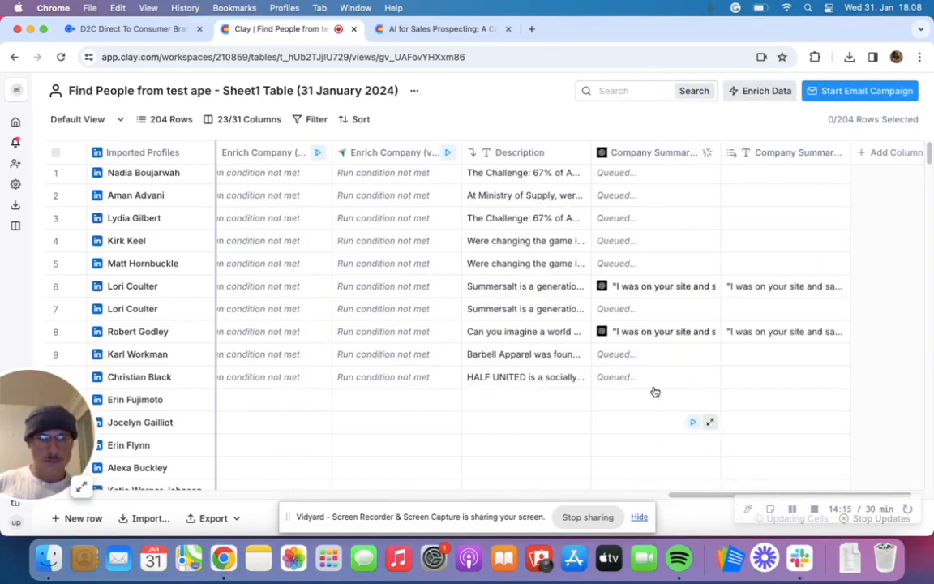
click(630, 288)
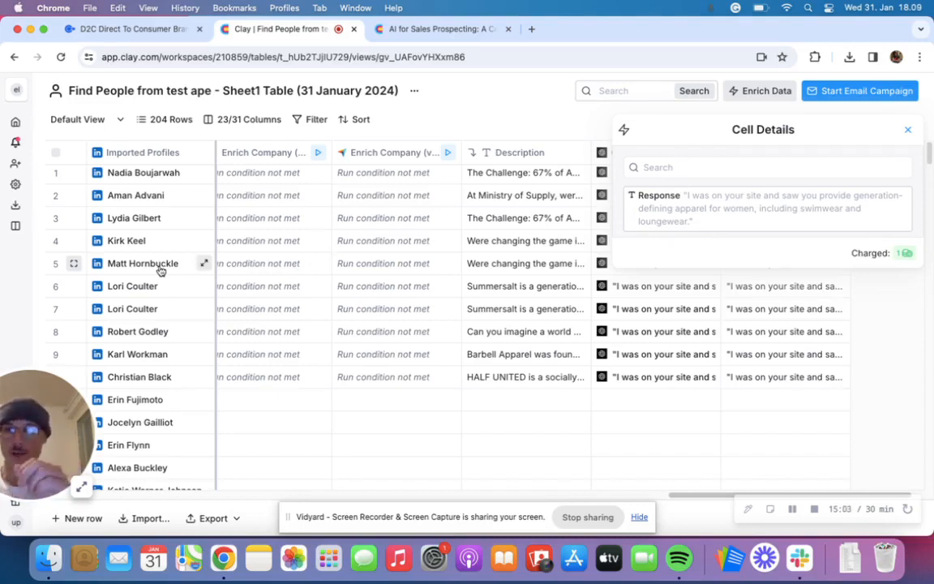
click(160, 30)
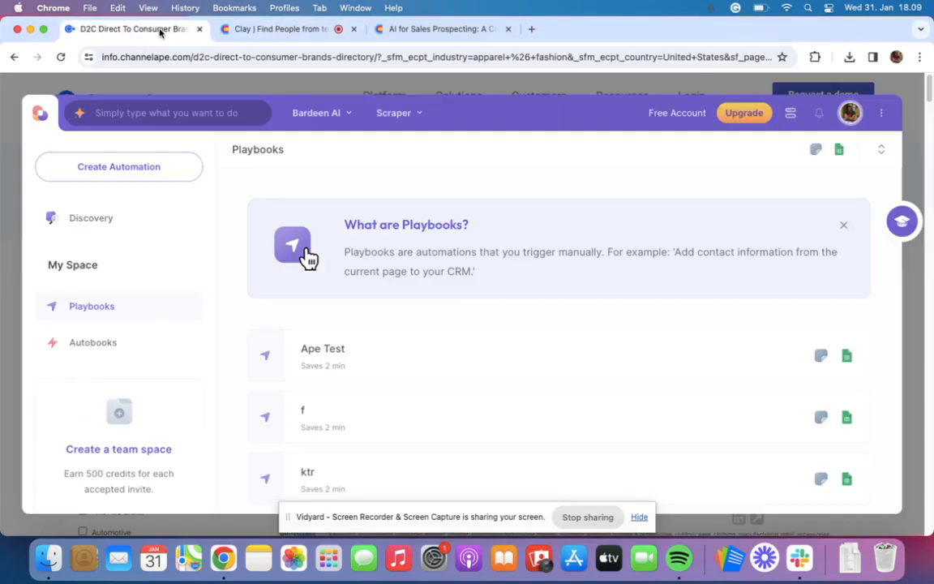